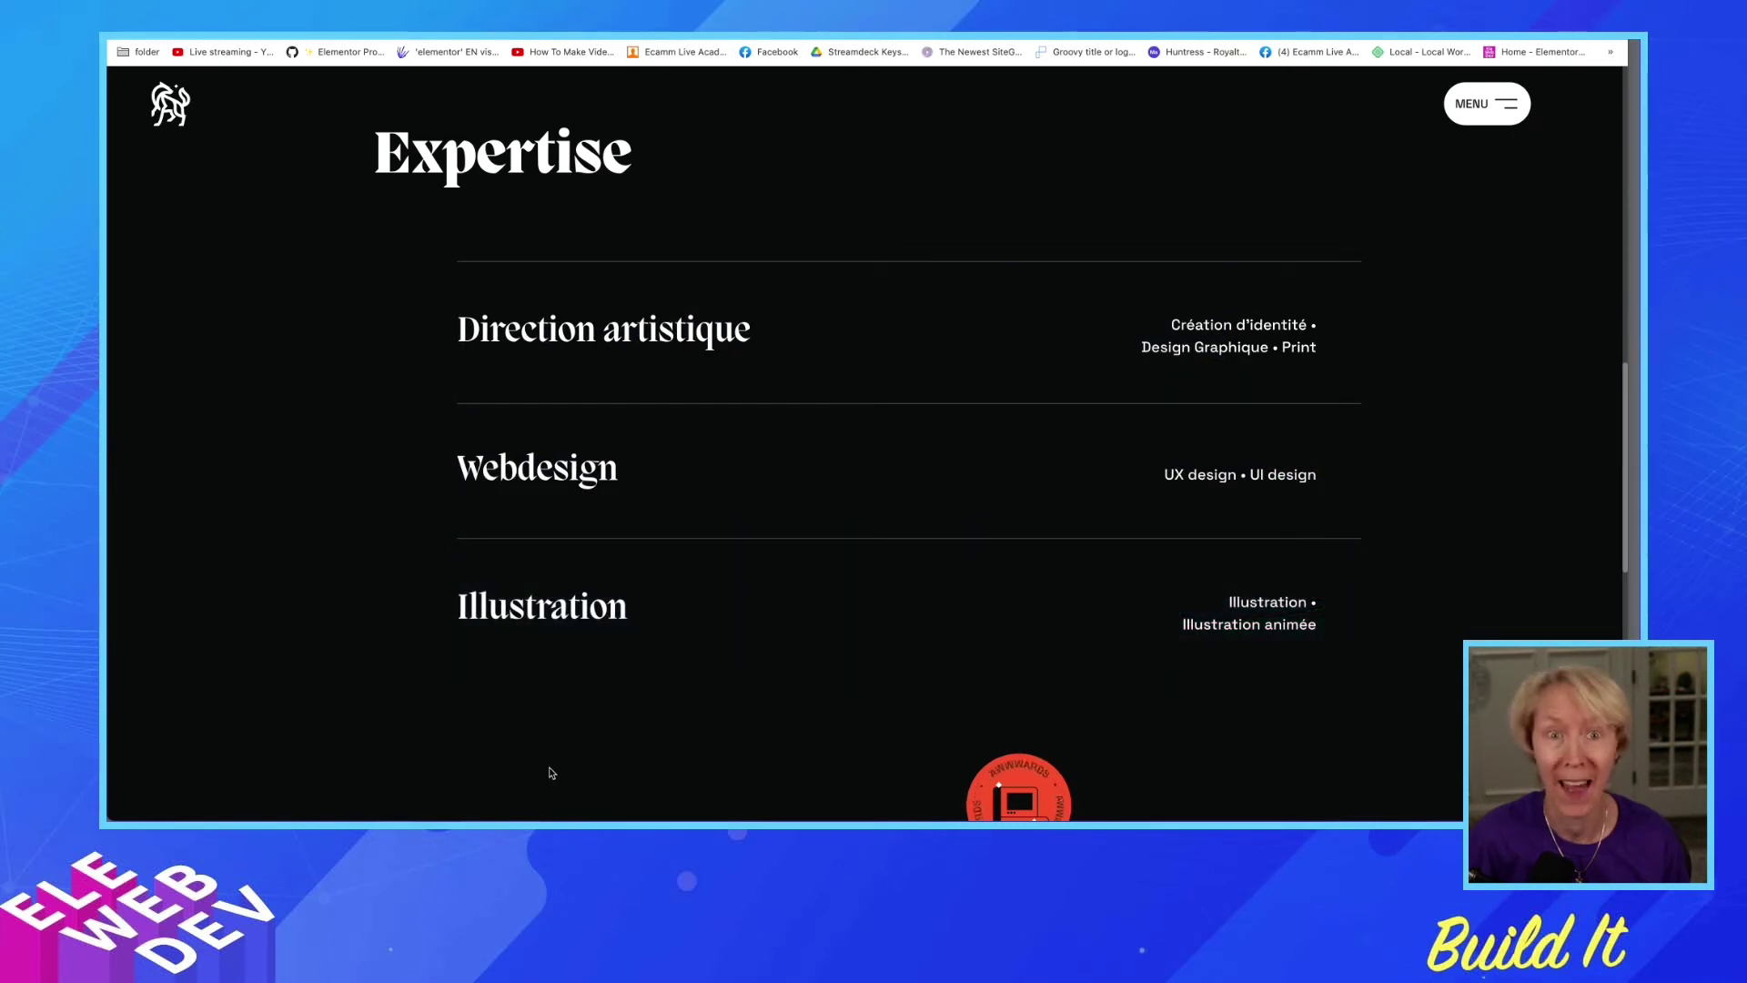
# Give the Hover page a Classic background in the global Black colour and update the page.
pyautogui.hotkey('ctrl', 'Tab')
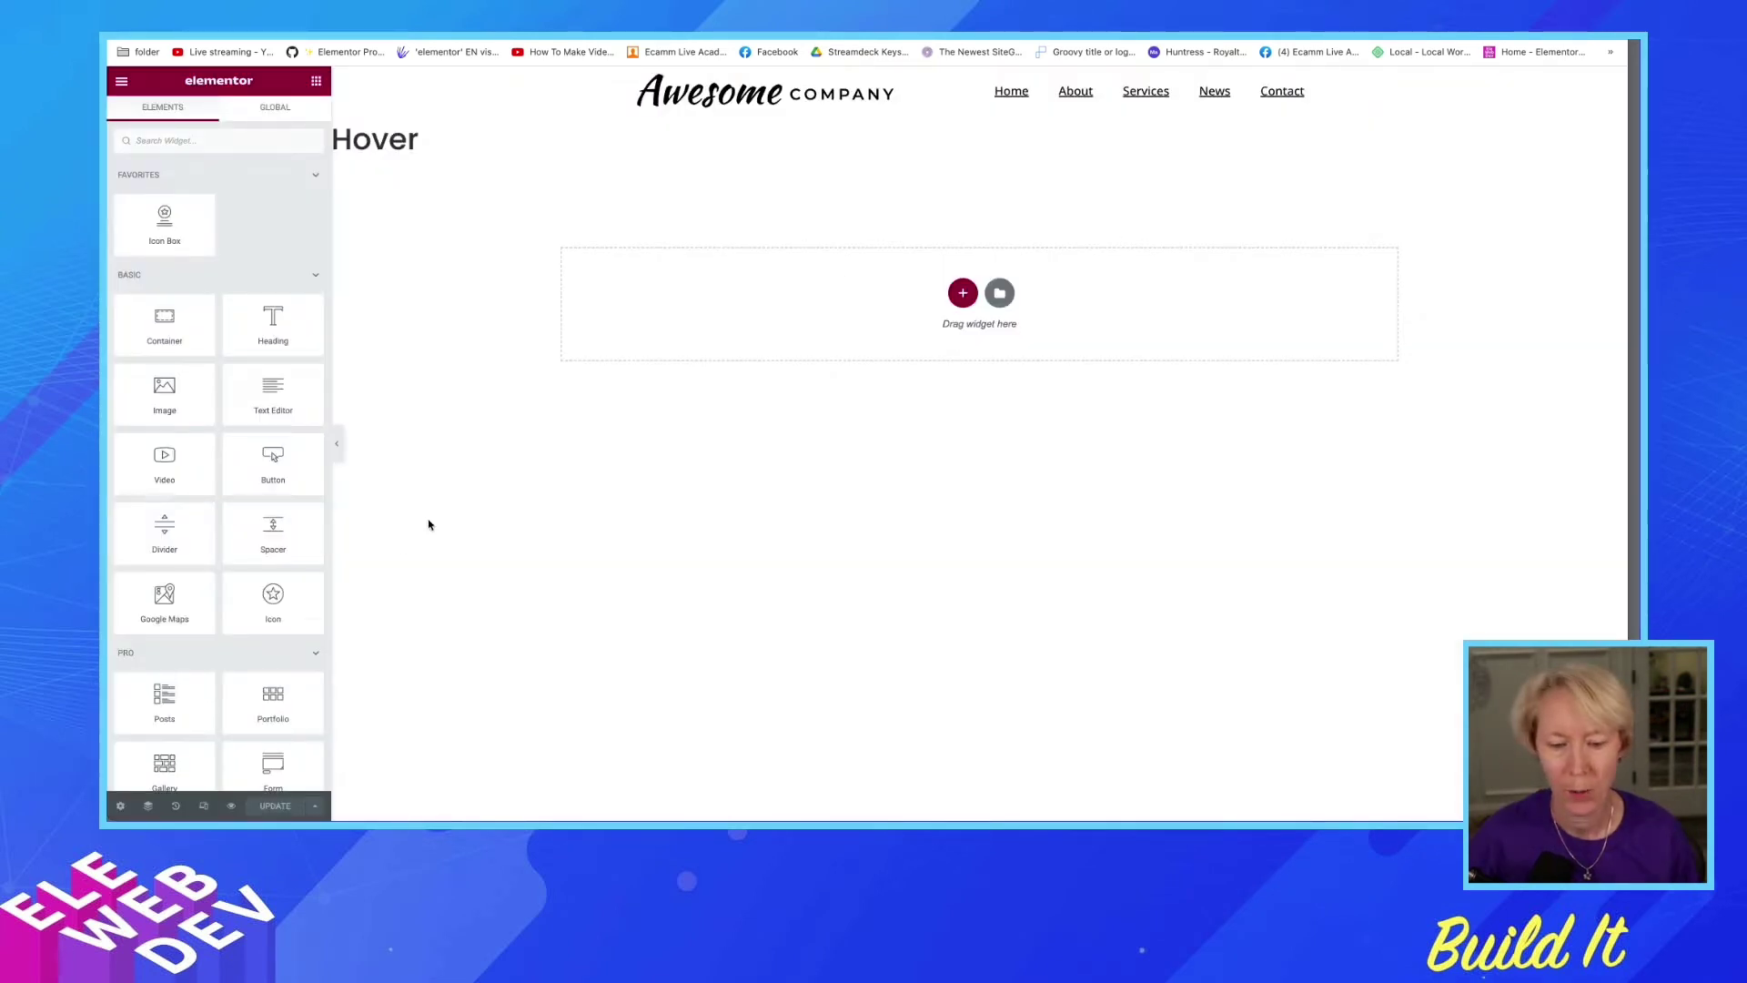
pyautogui.click(121, 807)
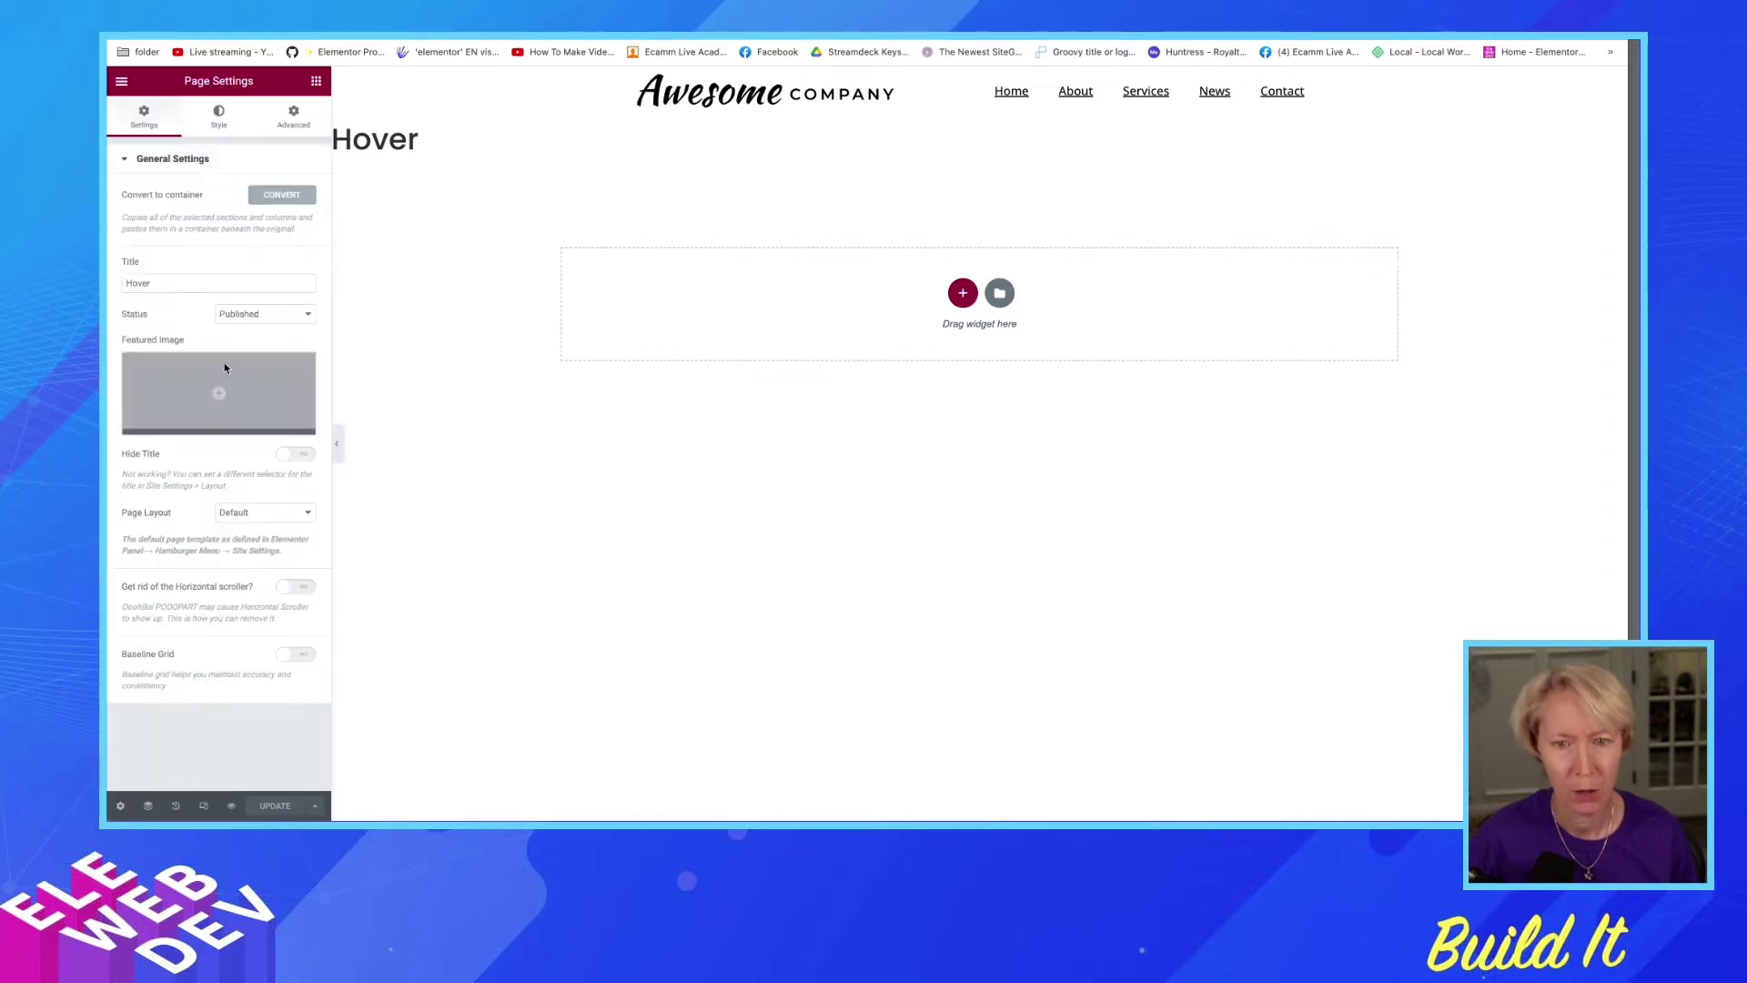
pyautogui.click(221, 122)
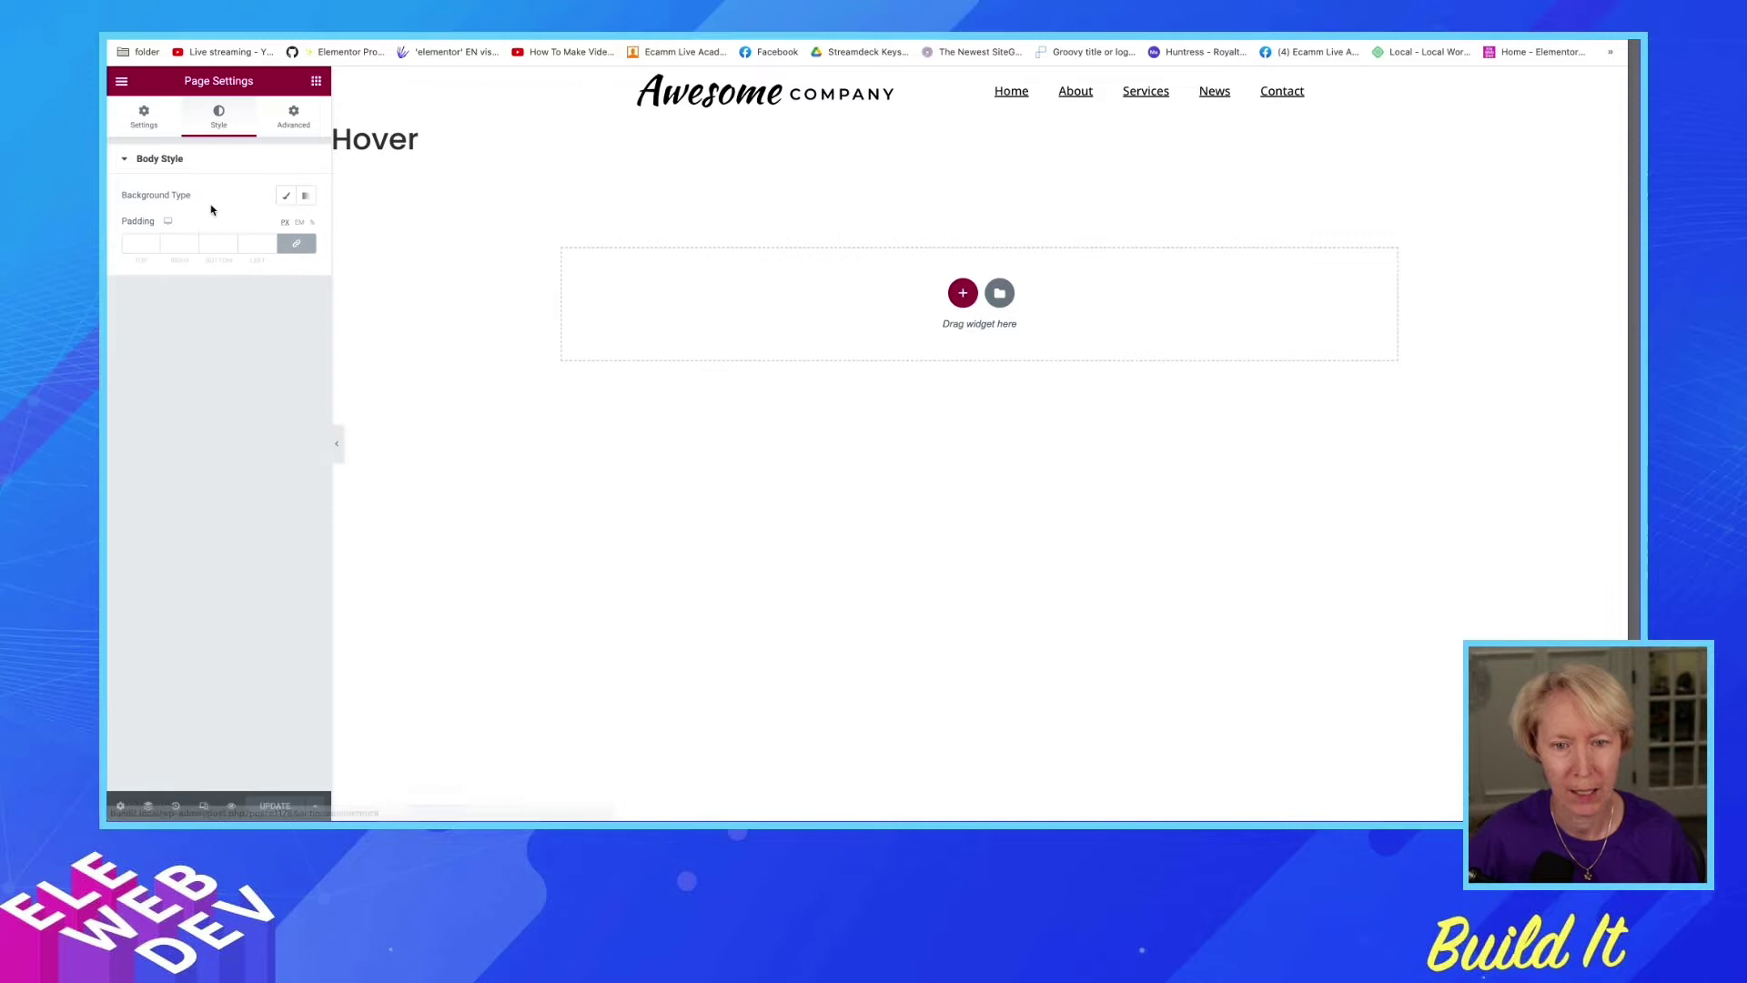
pyautogui.click(285, 196)
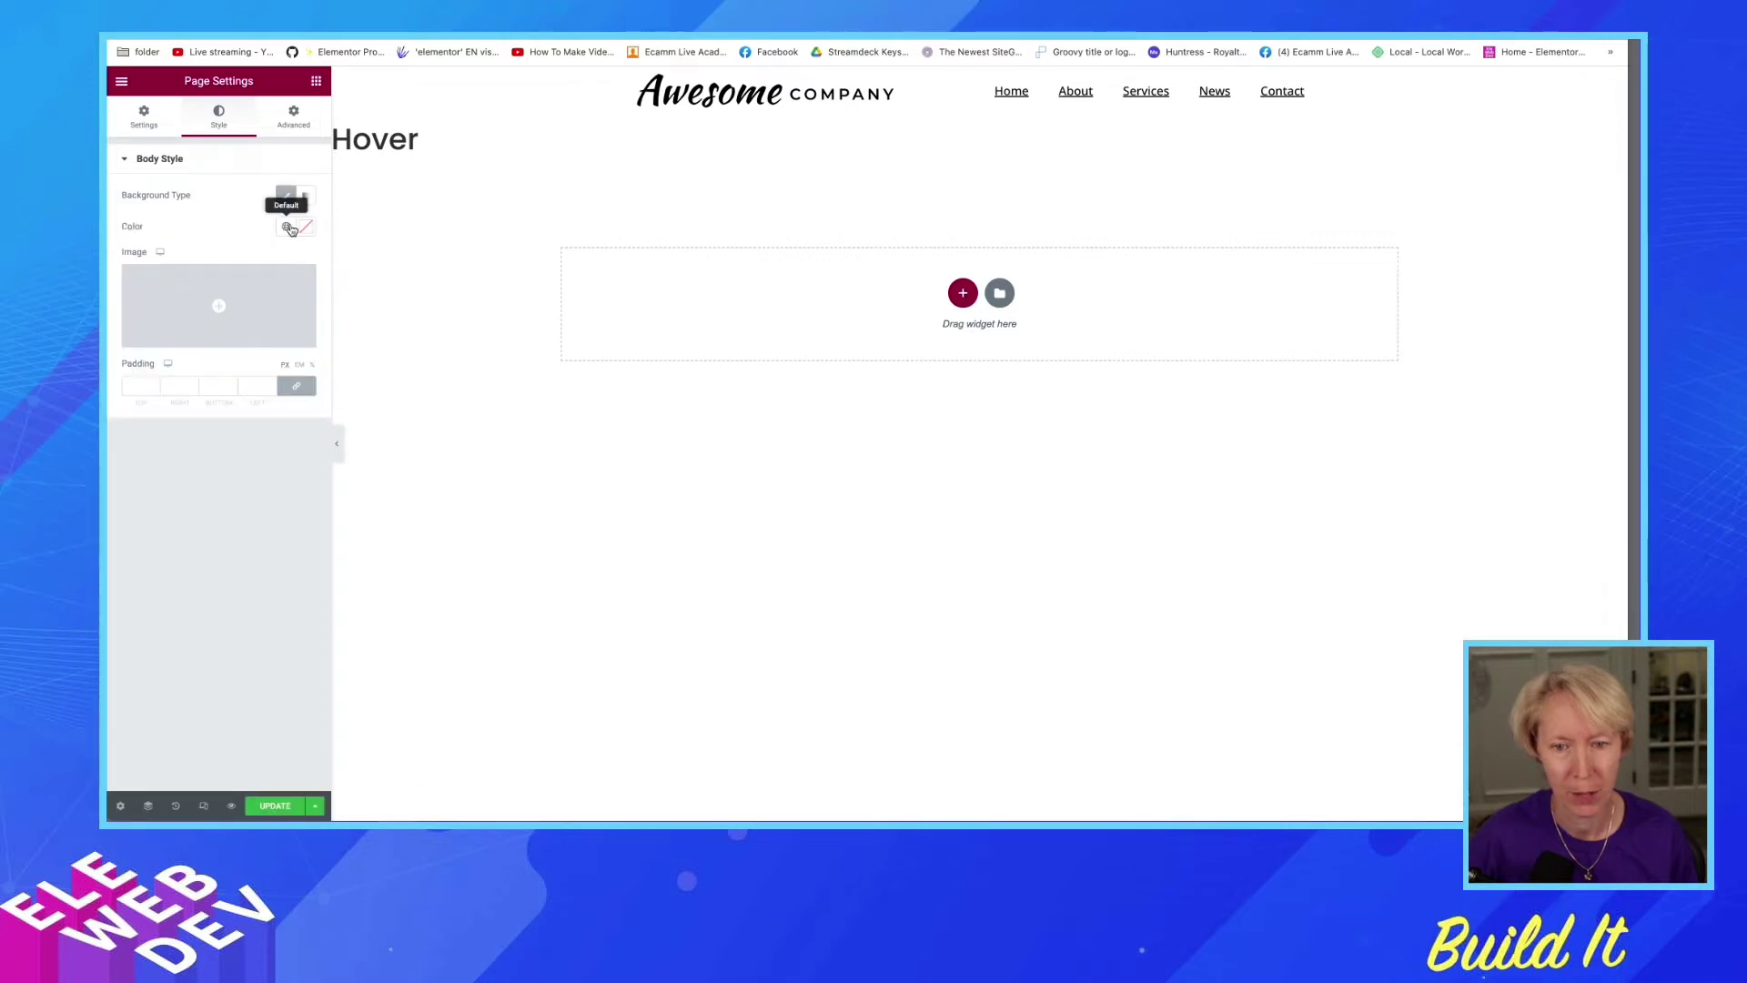
pyautogui.click(288, 226)
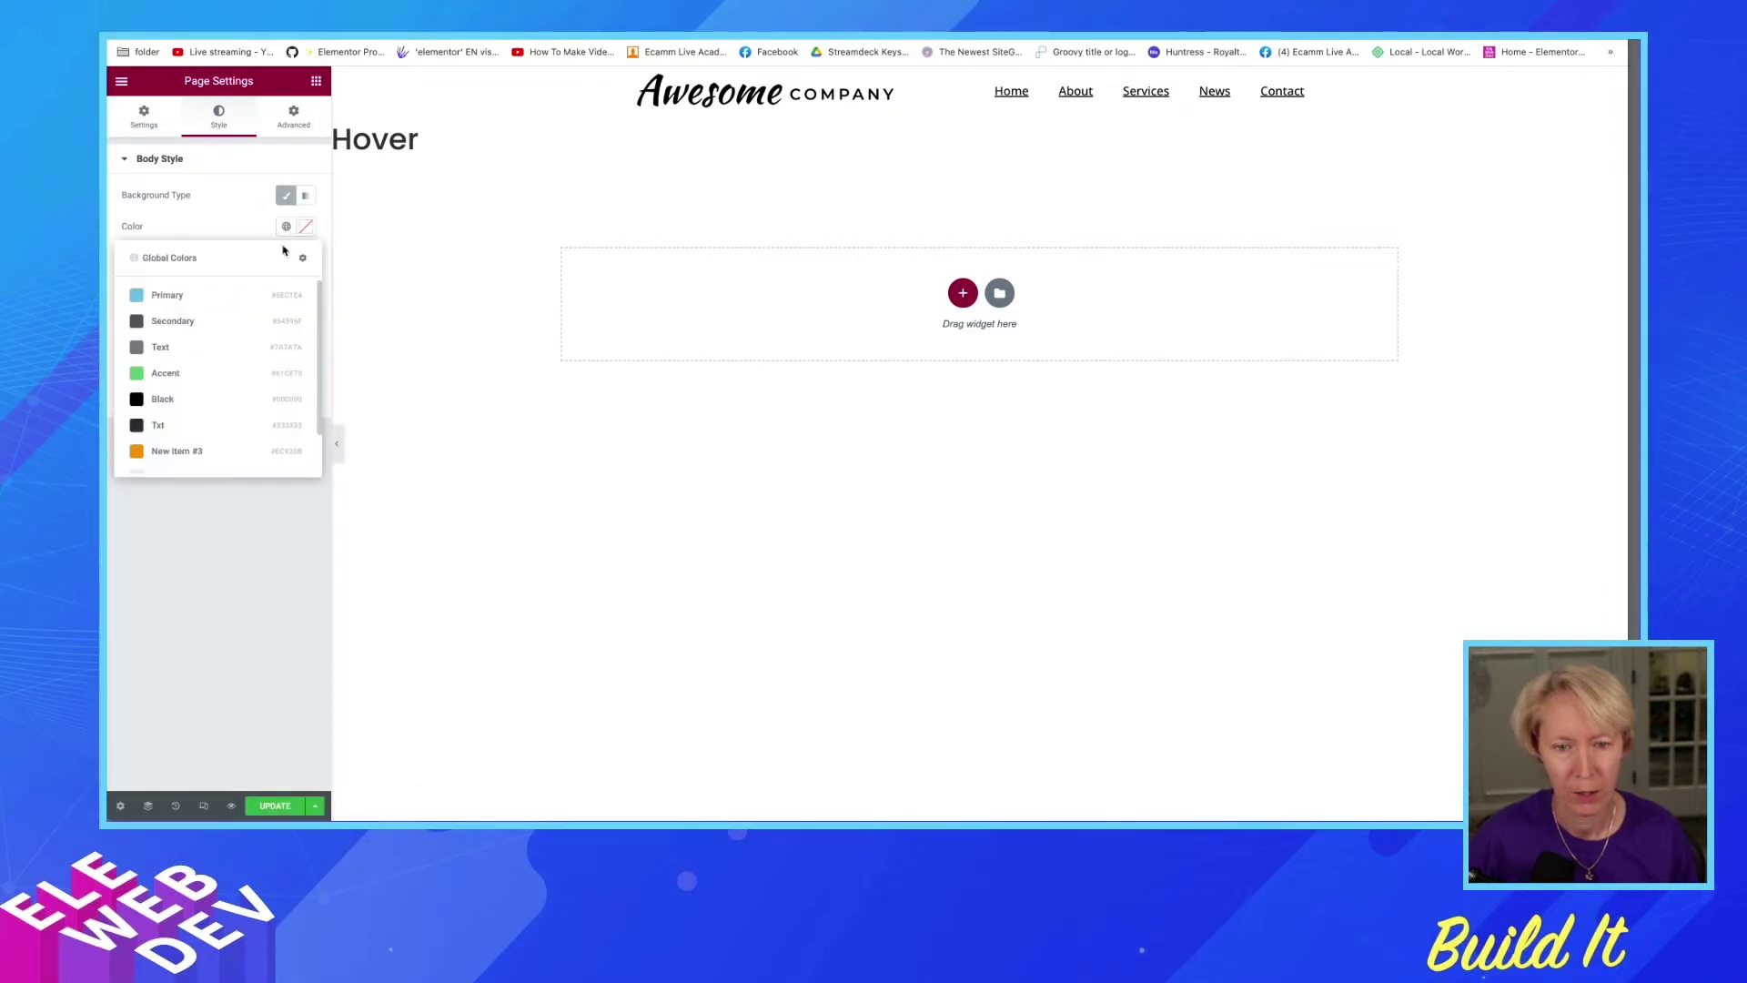
pyautogui.click(180, 401)
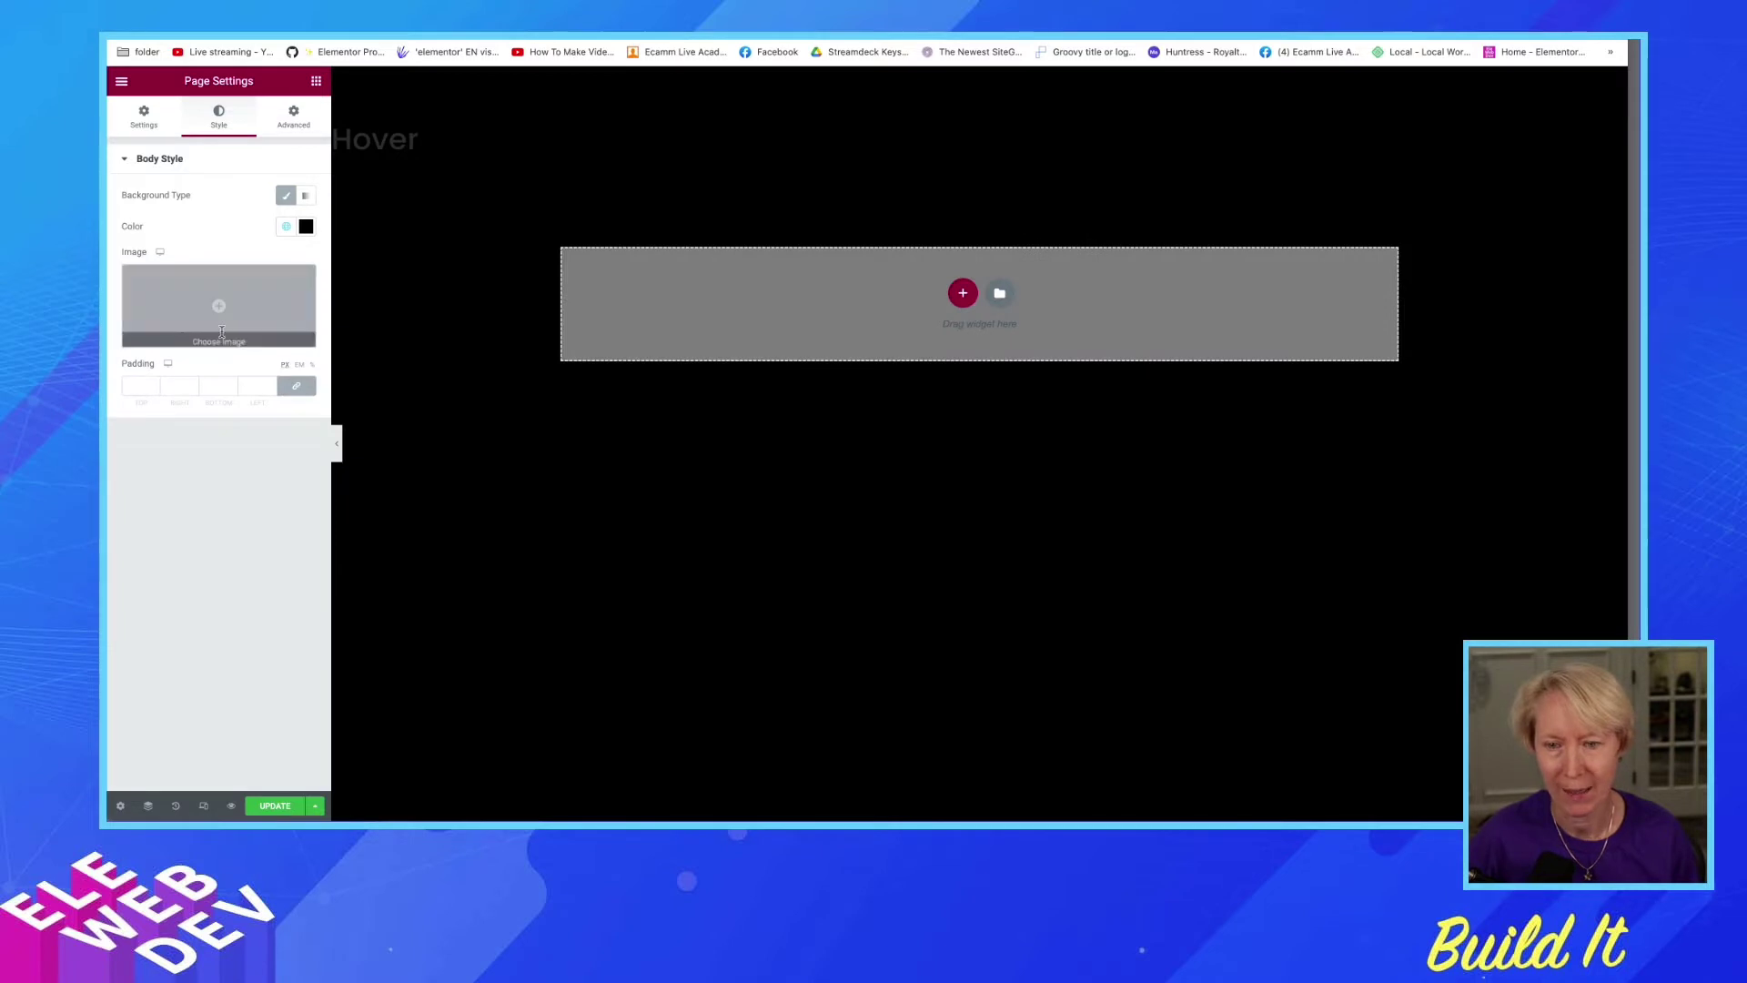
pyautogui.click(275, 807)
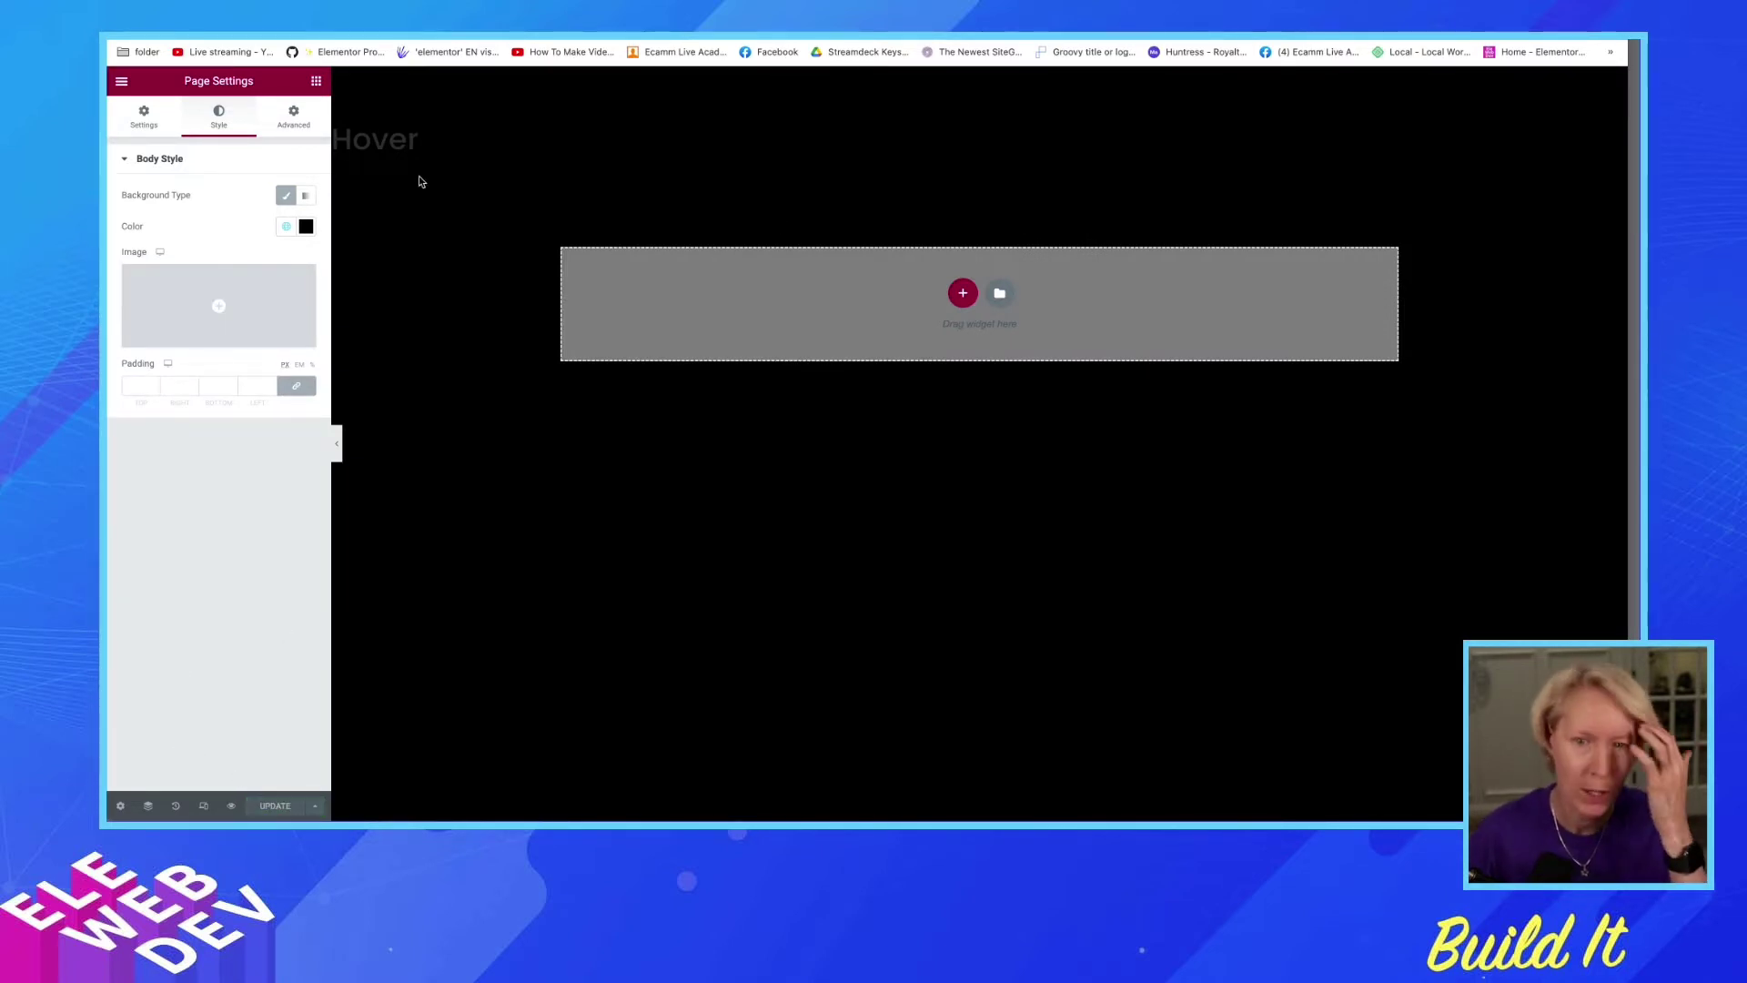
# Add a new container from the drop zone, then drag a Container widget inside it and edit it.
pyautogui.click(315, 83)
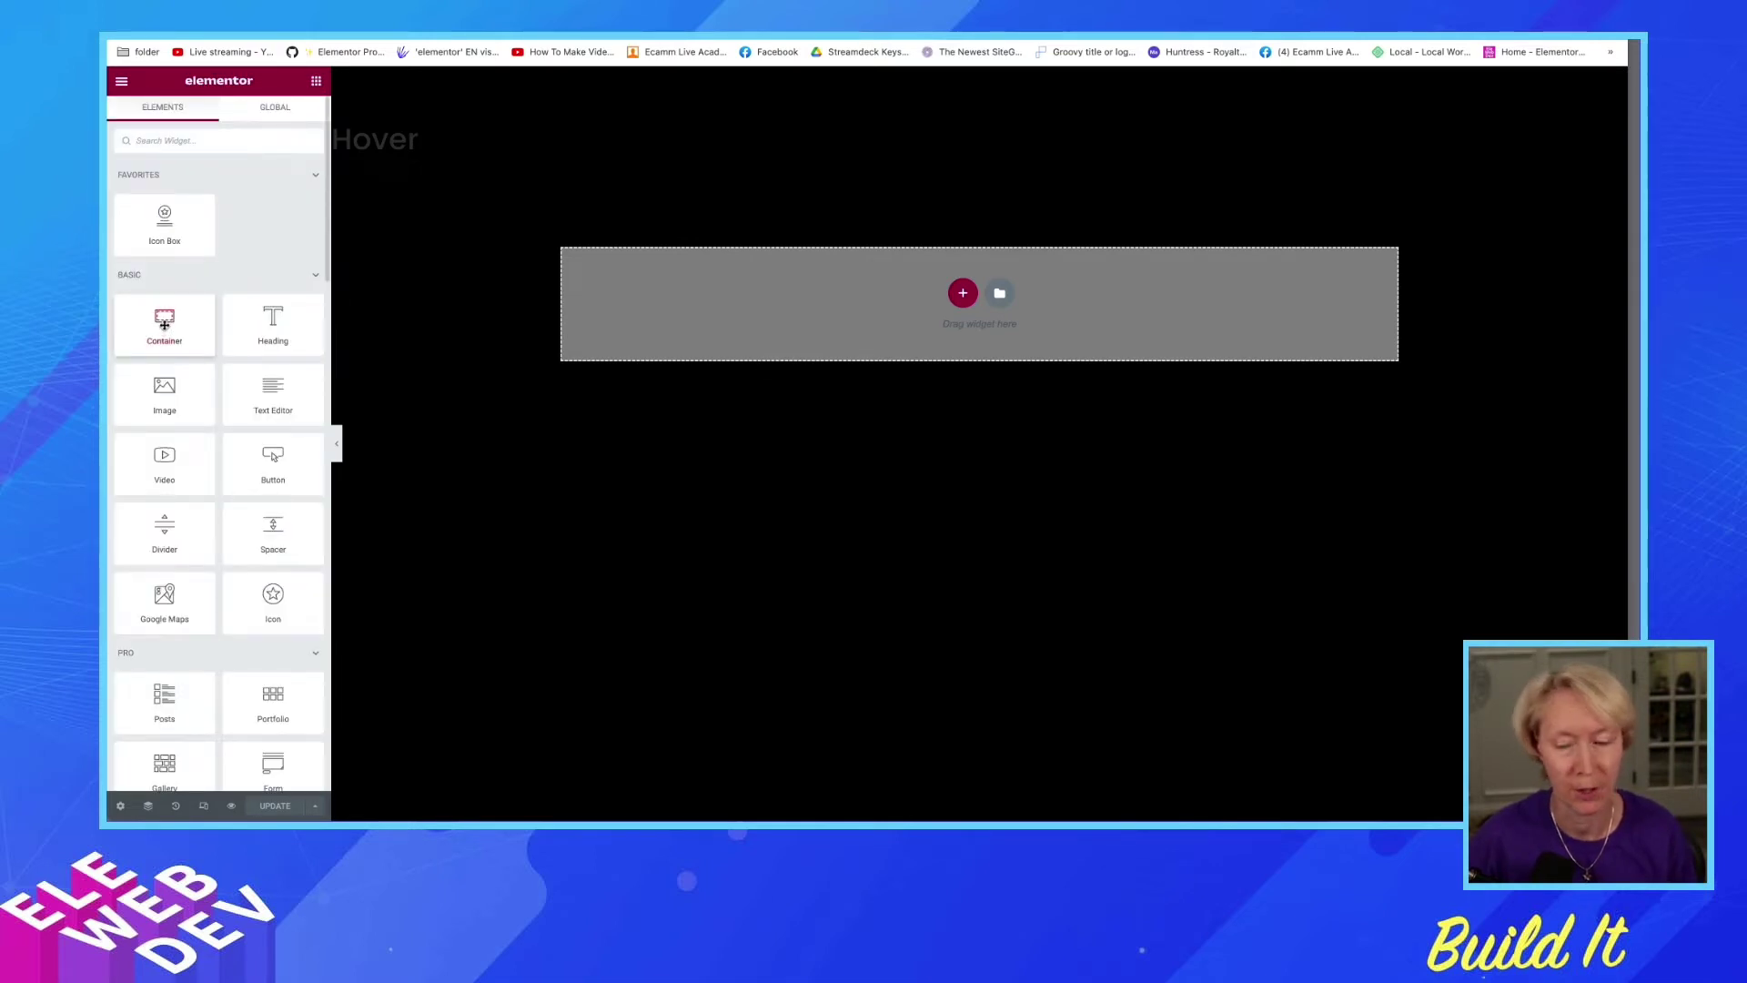
pyautogui.click(961, 292)
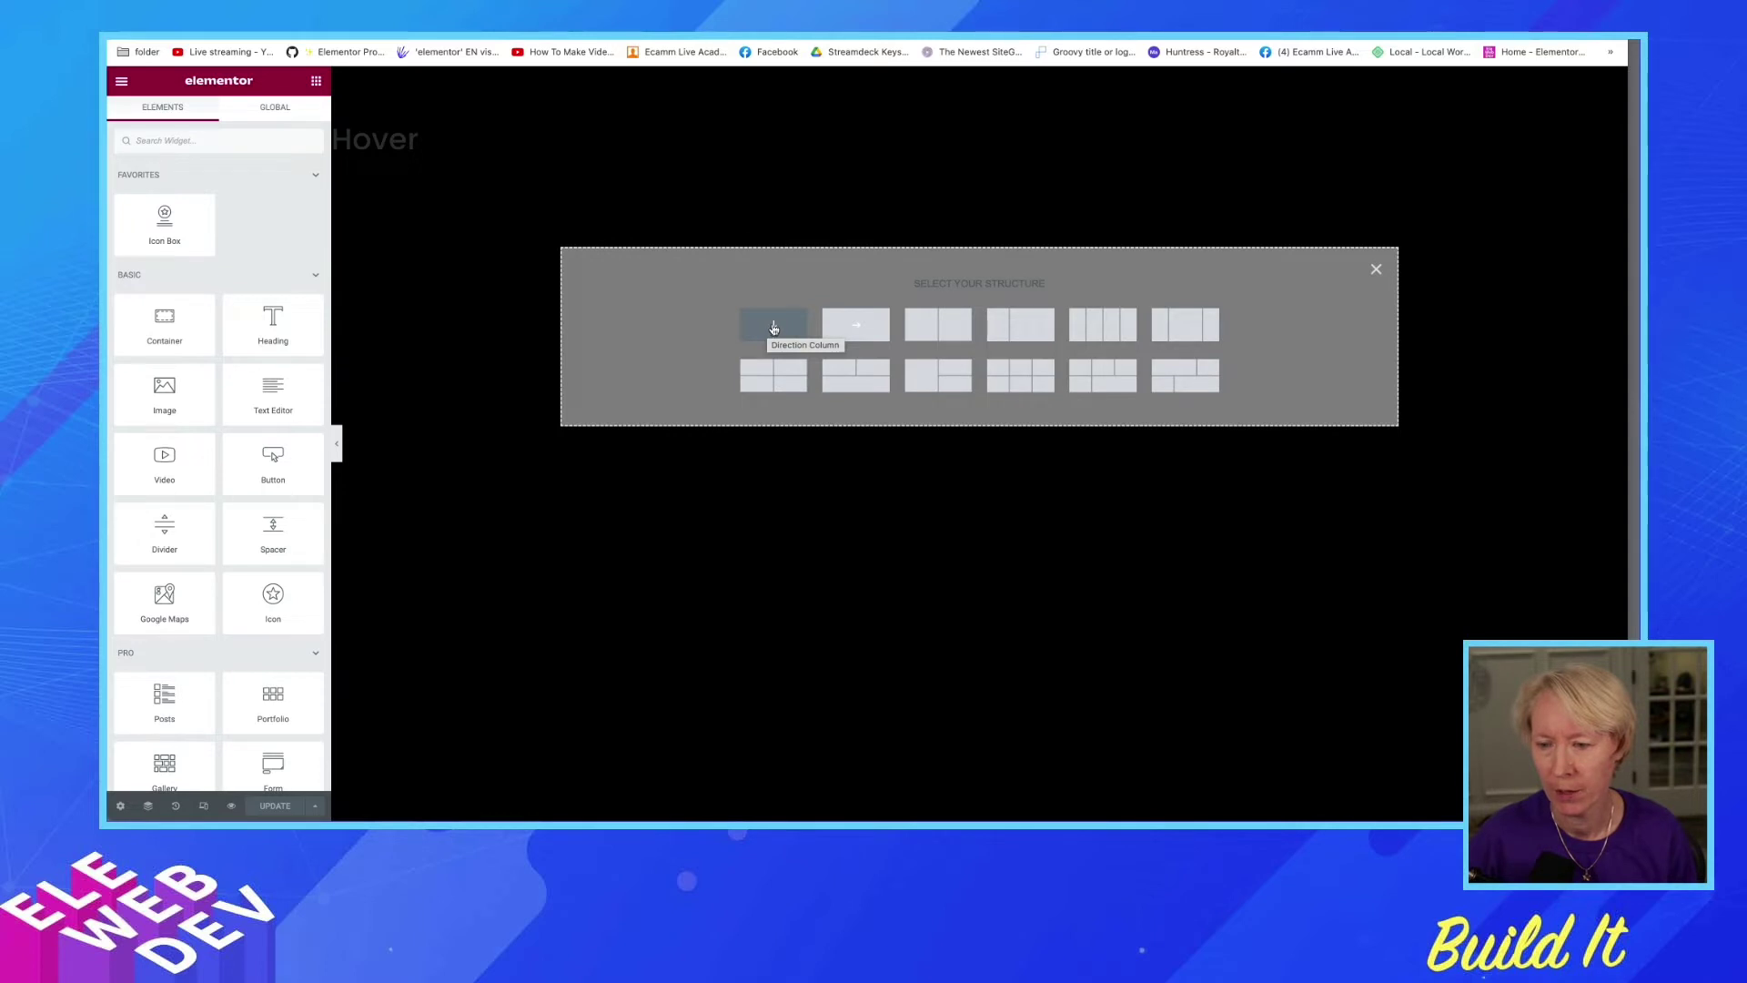
pyautogui.click(847, 325)
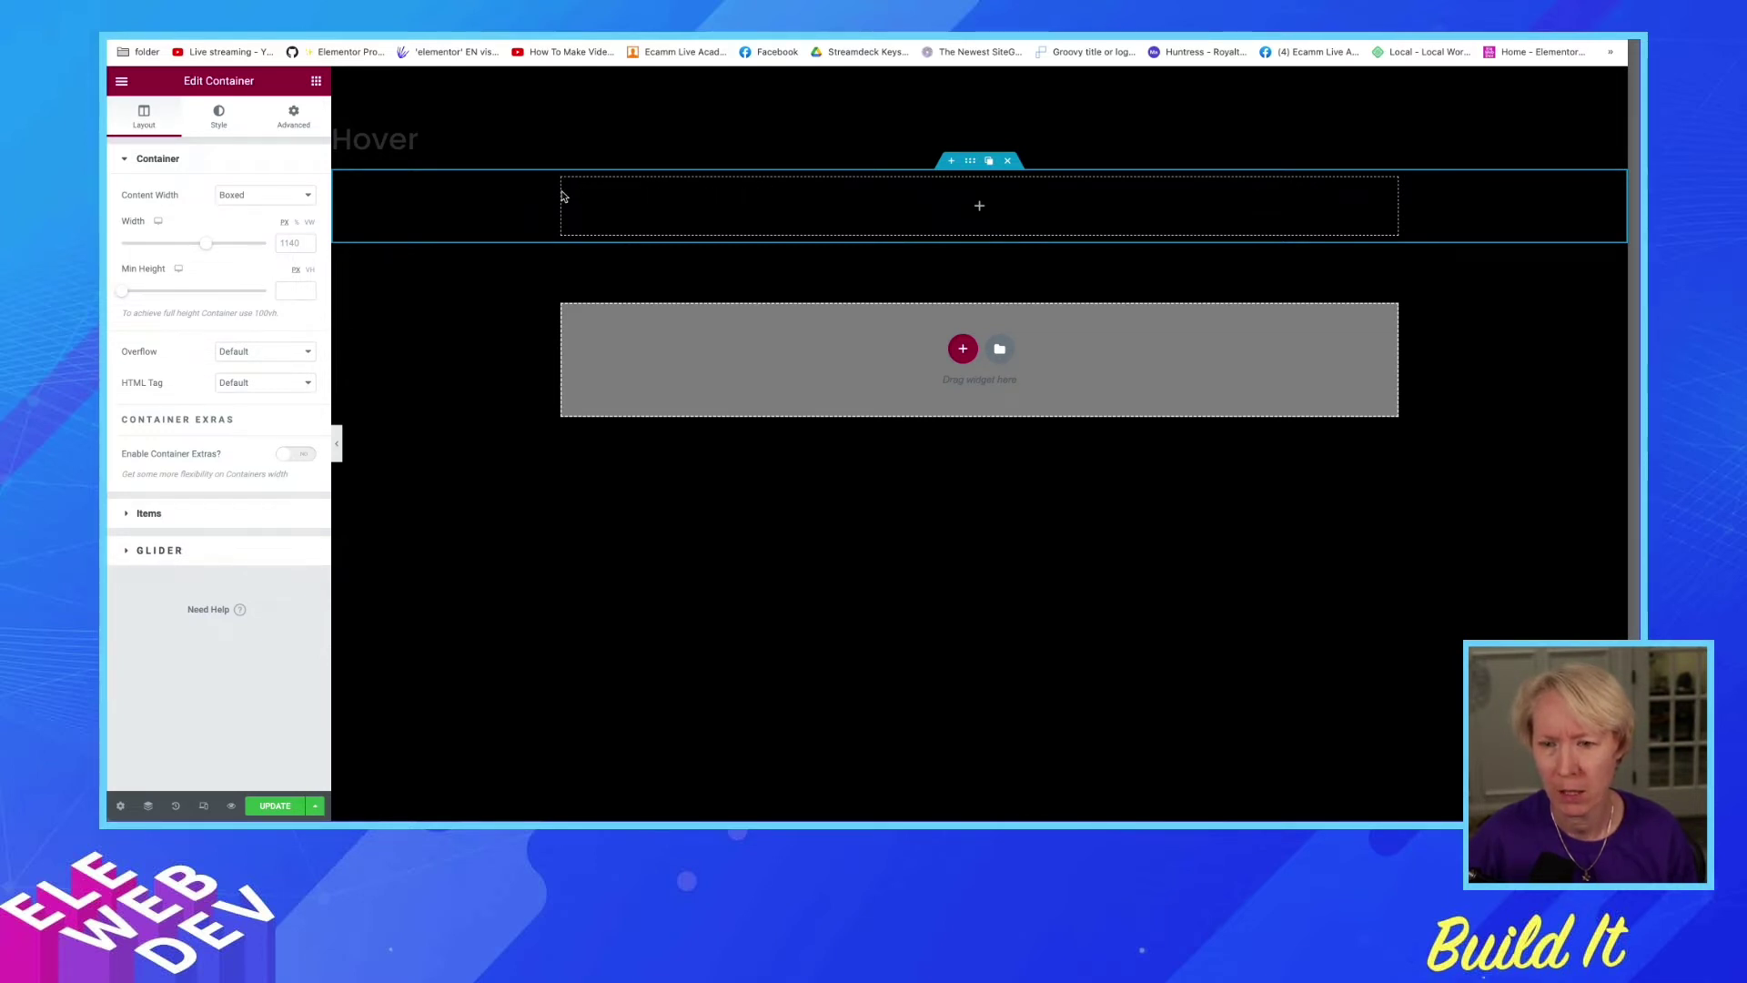
pyautogui.click(593, 200)
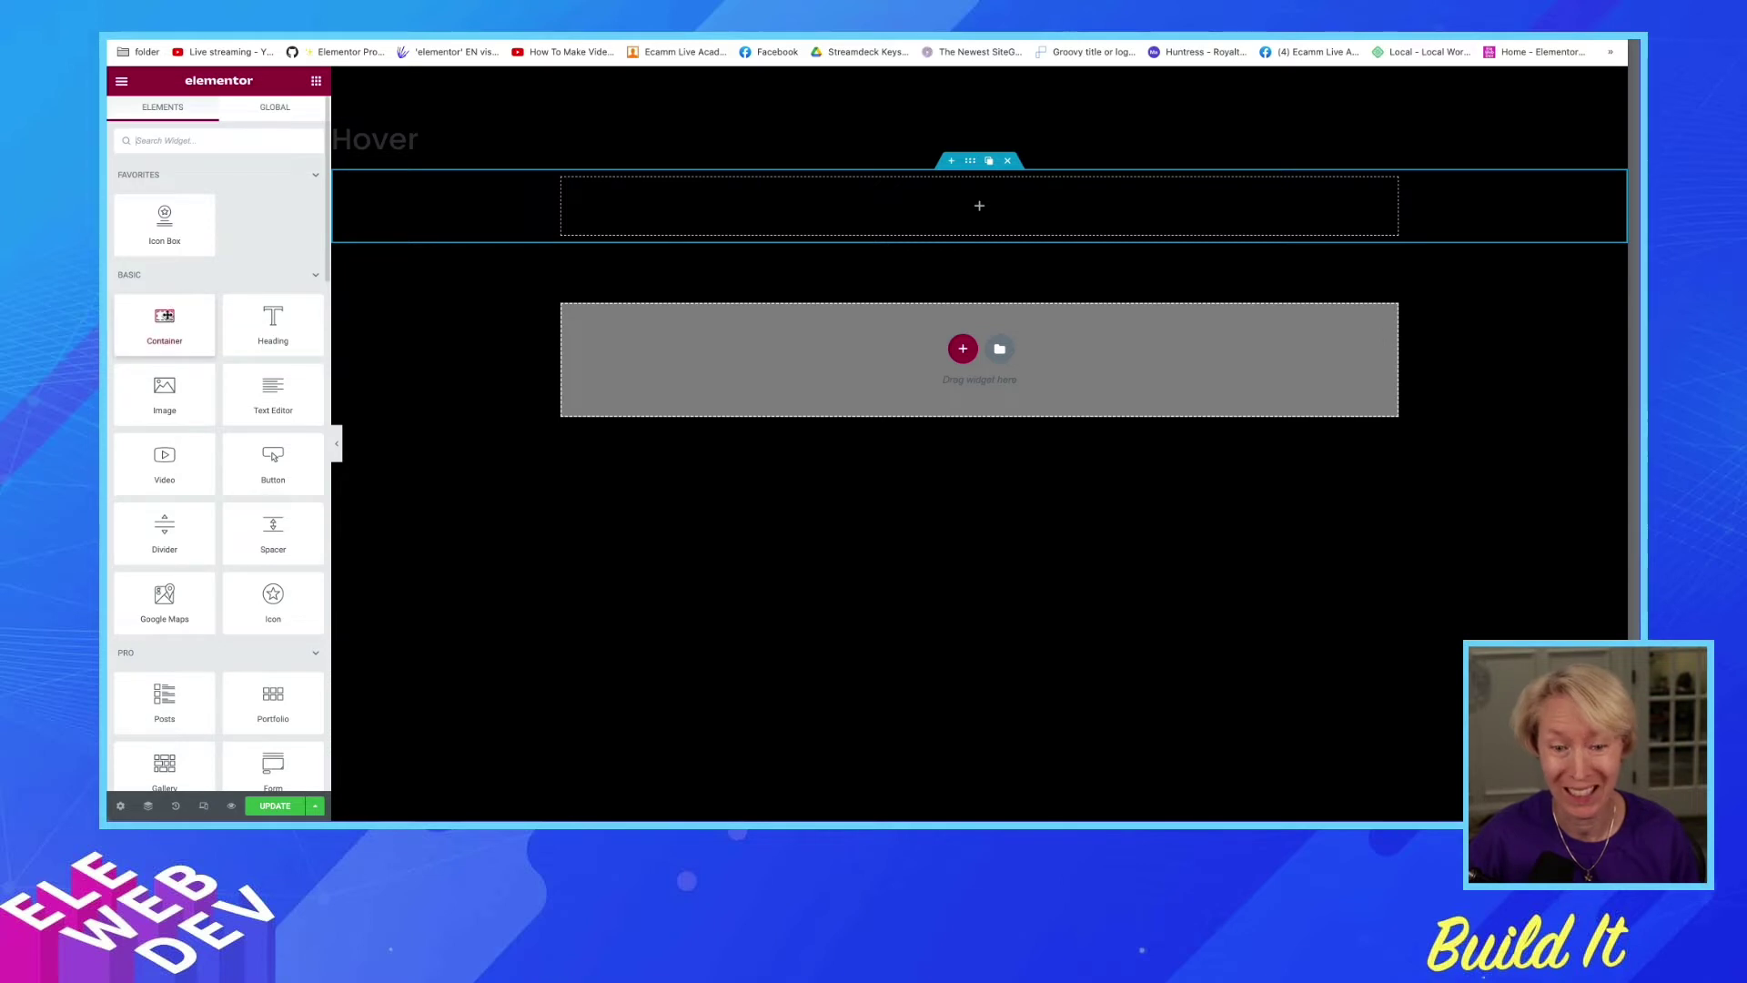
pyautogui.moveTo(164, 318); pyautogui.dragTo(711, 190)
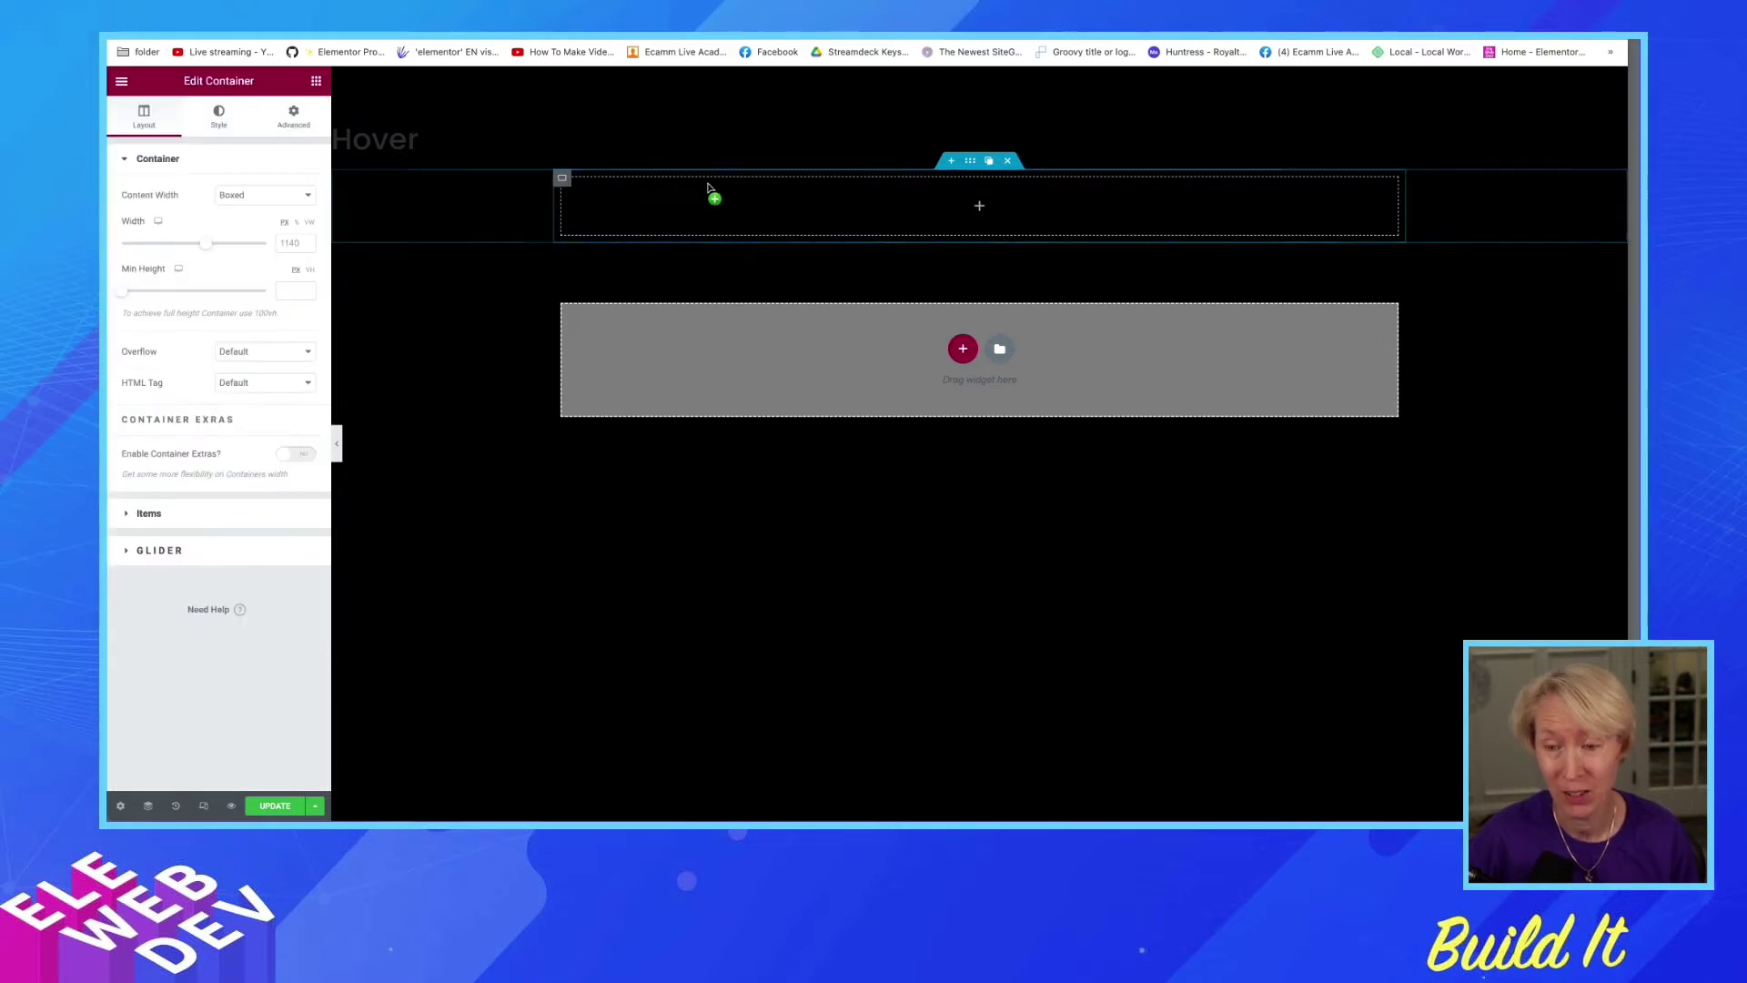
pyautogui.rightClick(564, 180)
pyautogui.click(587, 190)
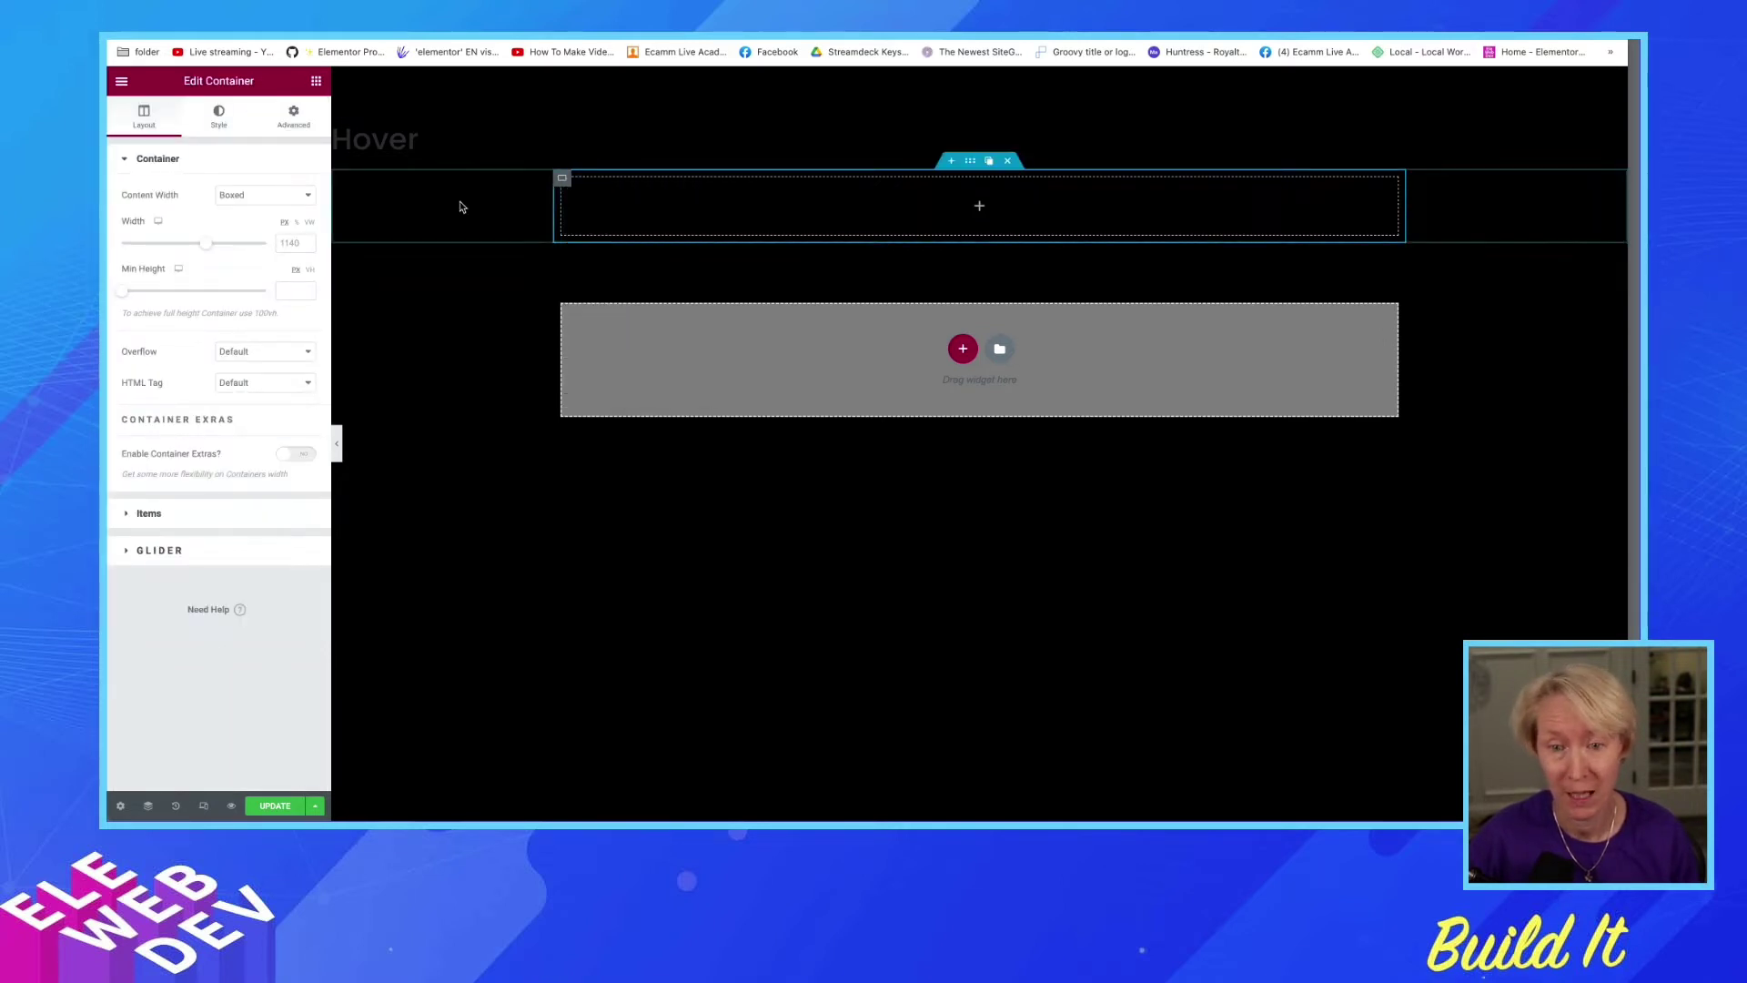
# Give the inner container a Solid border type in its Style settings.
pyautogui.click(292, 114)
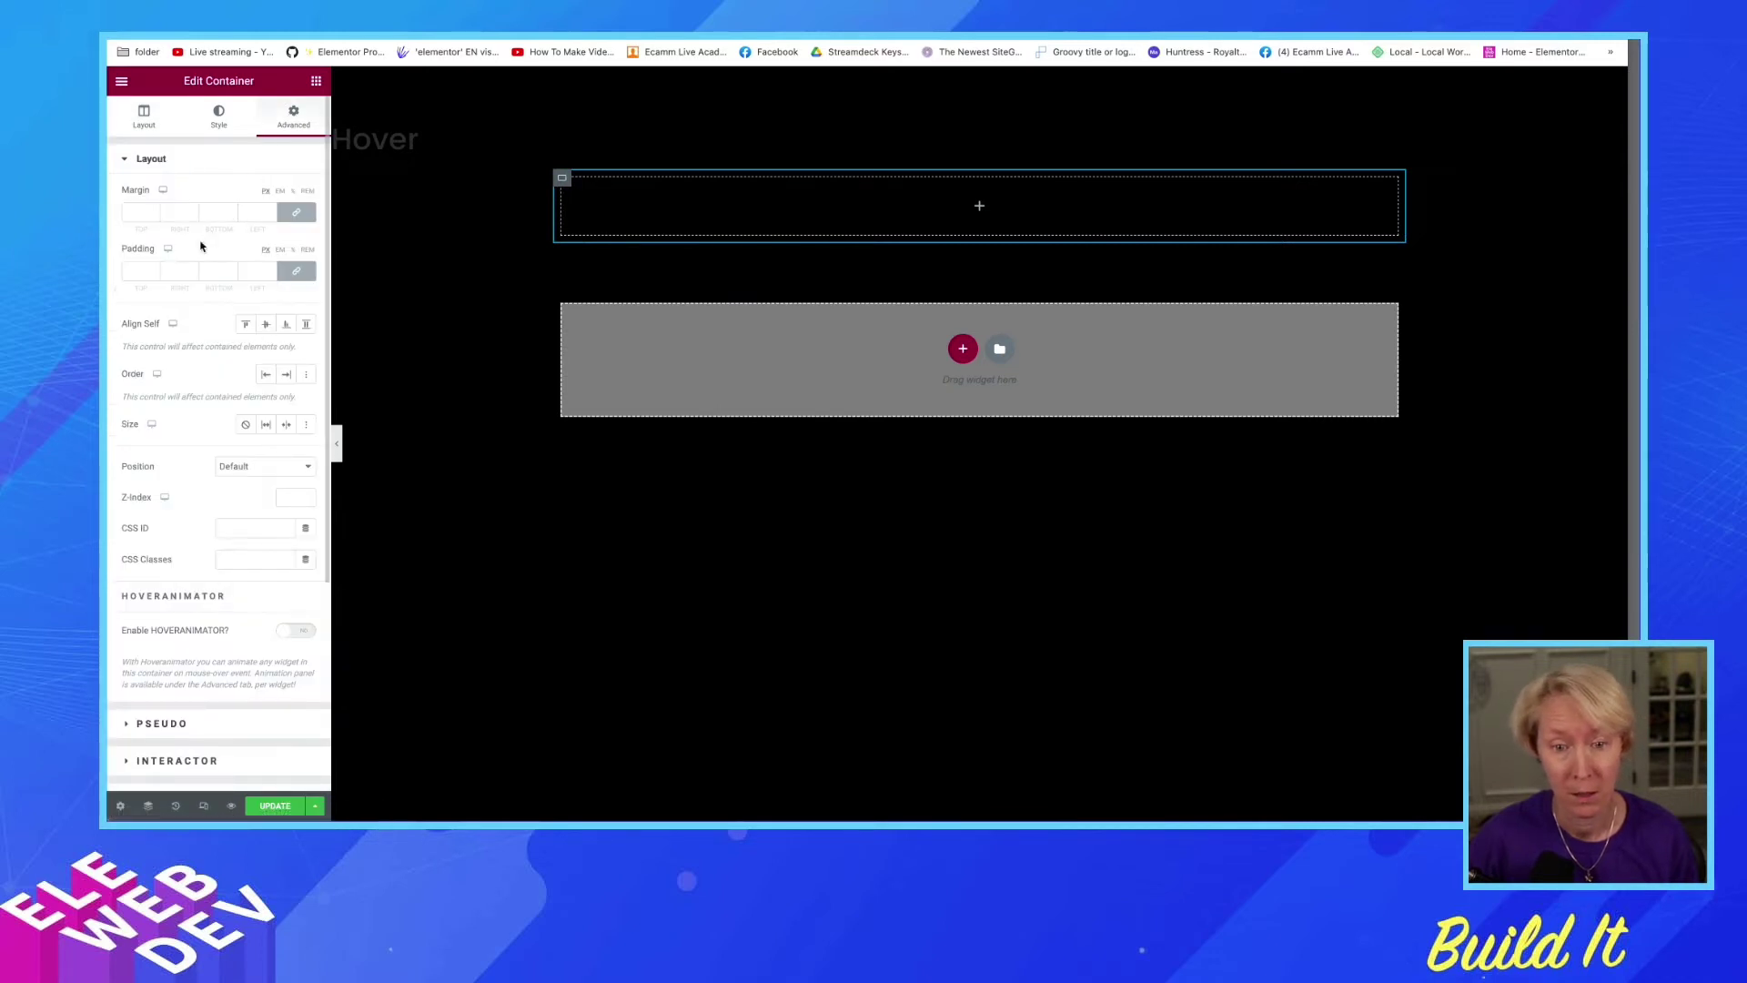
pyautogui.scroll(-5, 187, 637)
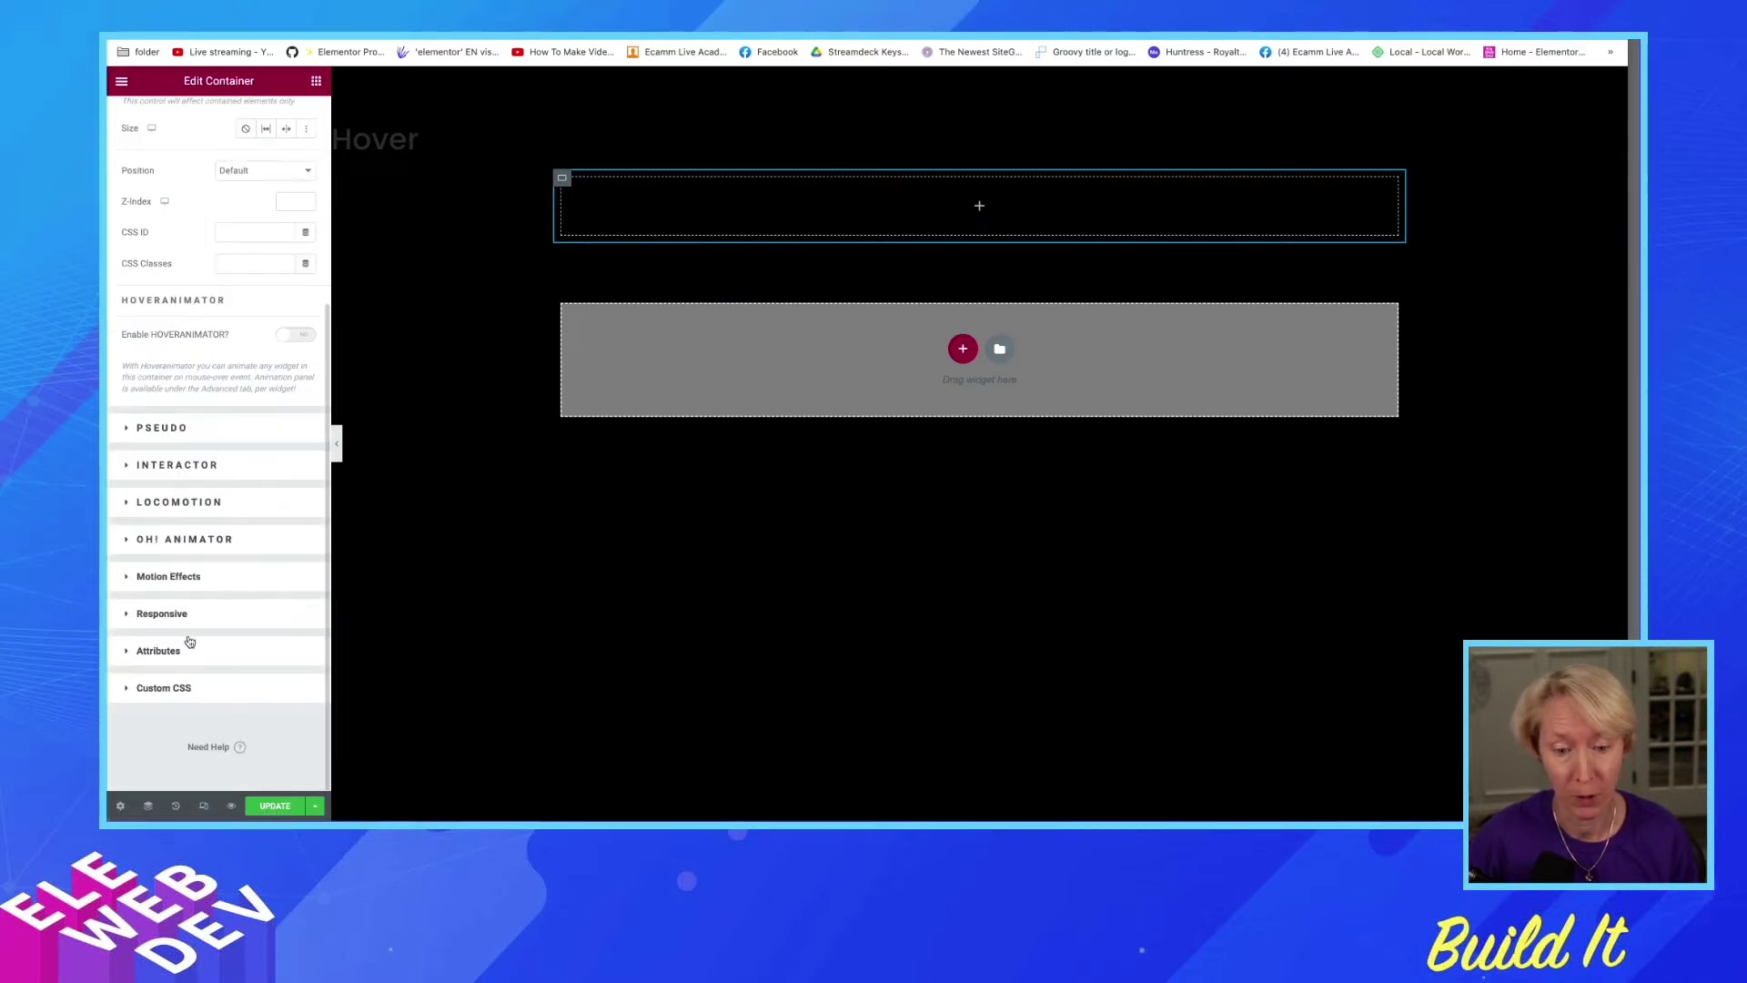
pyautogui.scroll(5, 191, 492)
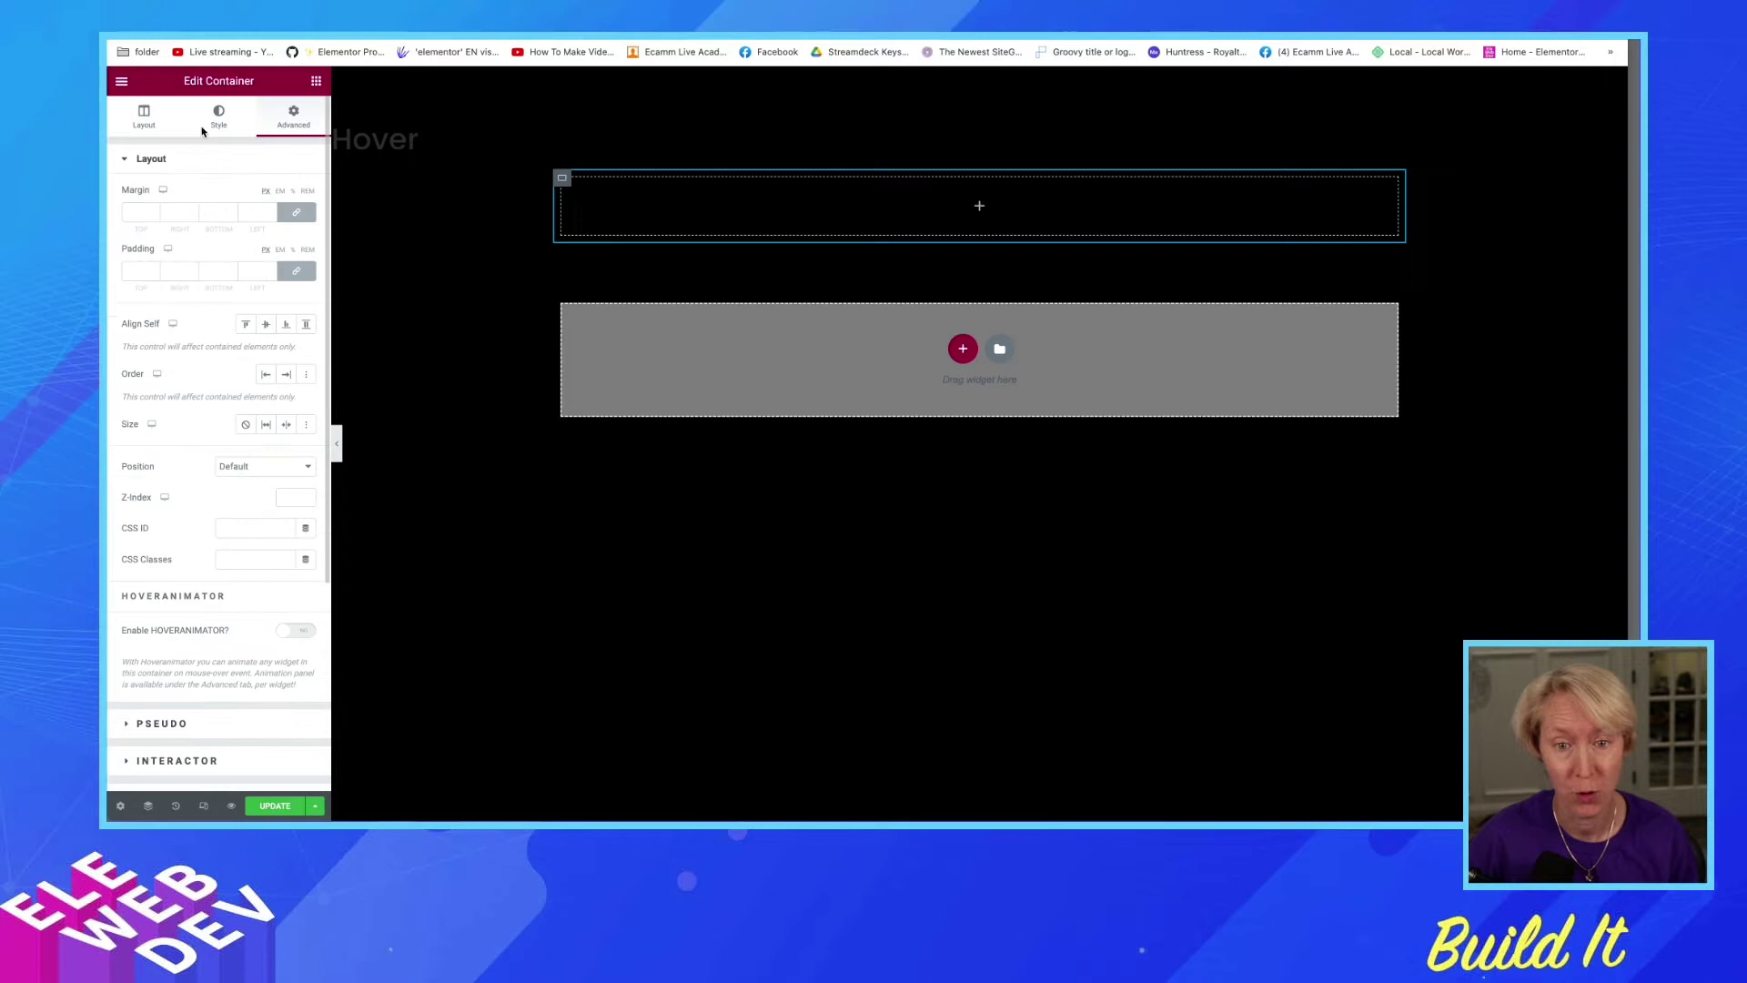
pyautogui.click(218, 116)
pyautogui.click(162, 301)
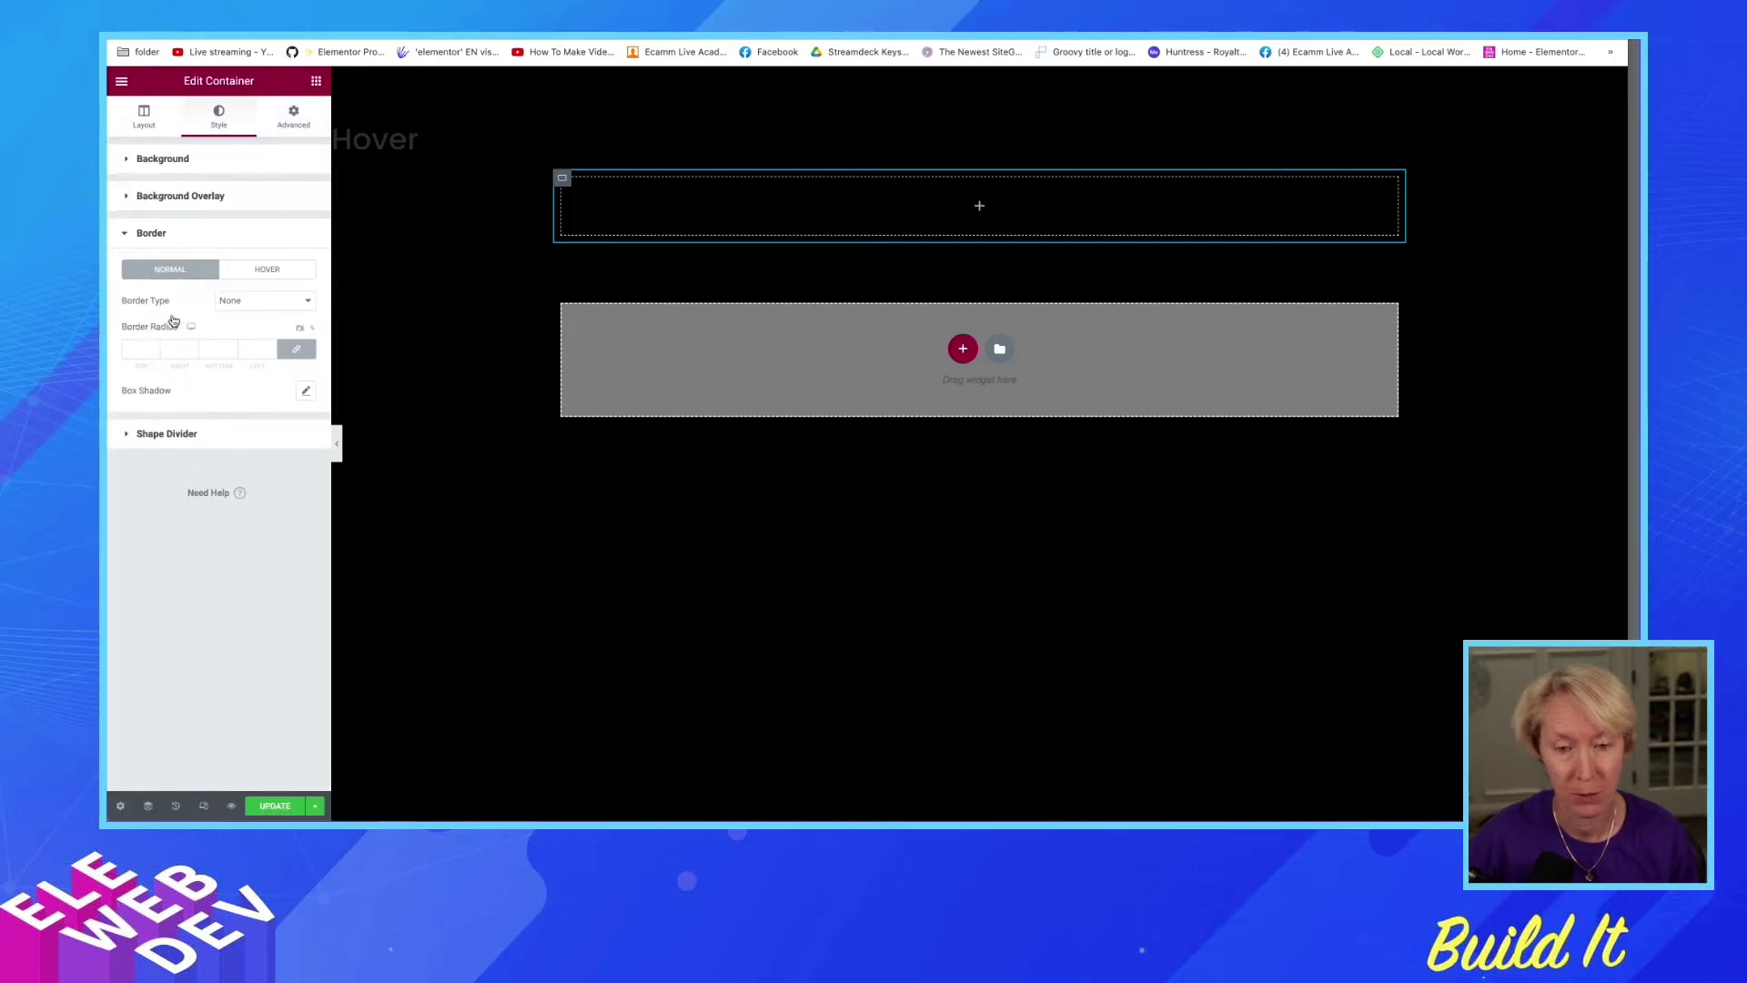
pyautogui.click(234, 300)
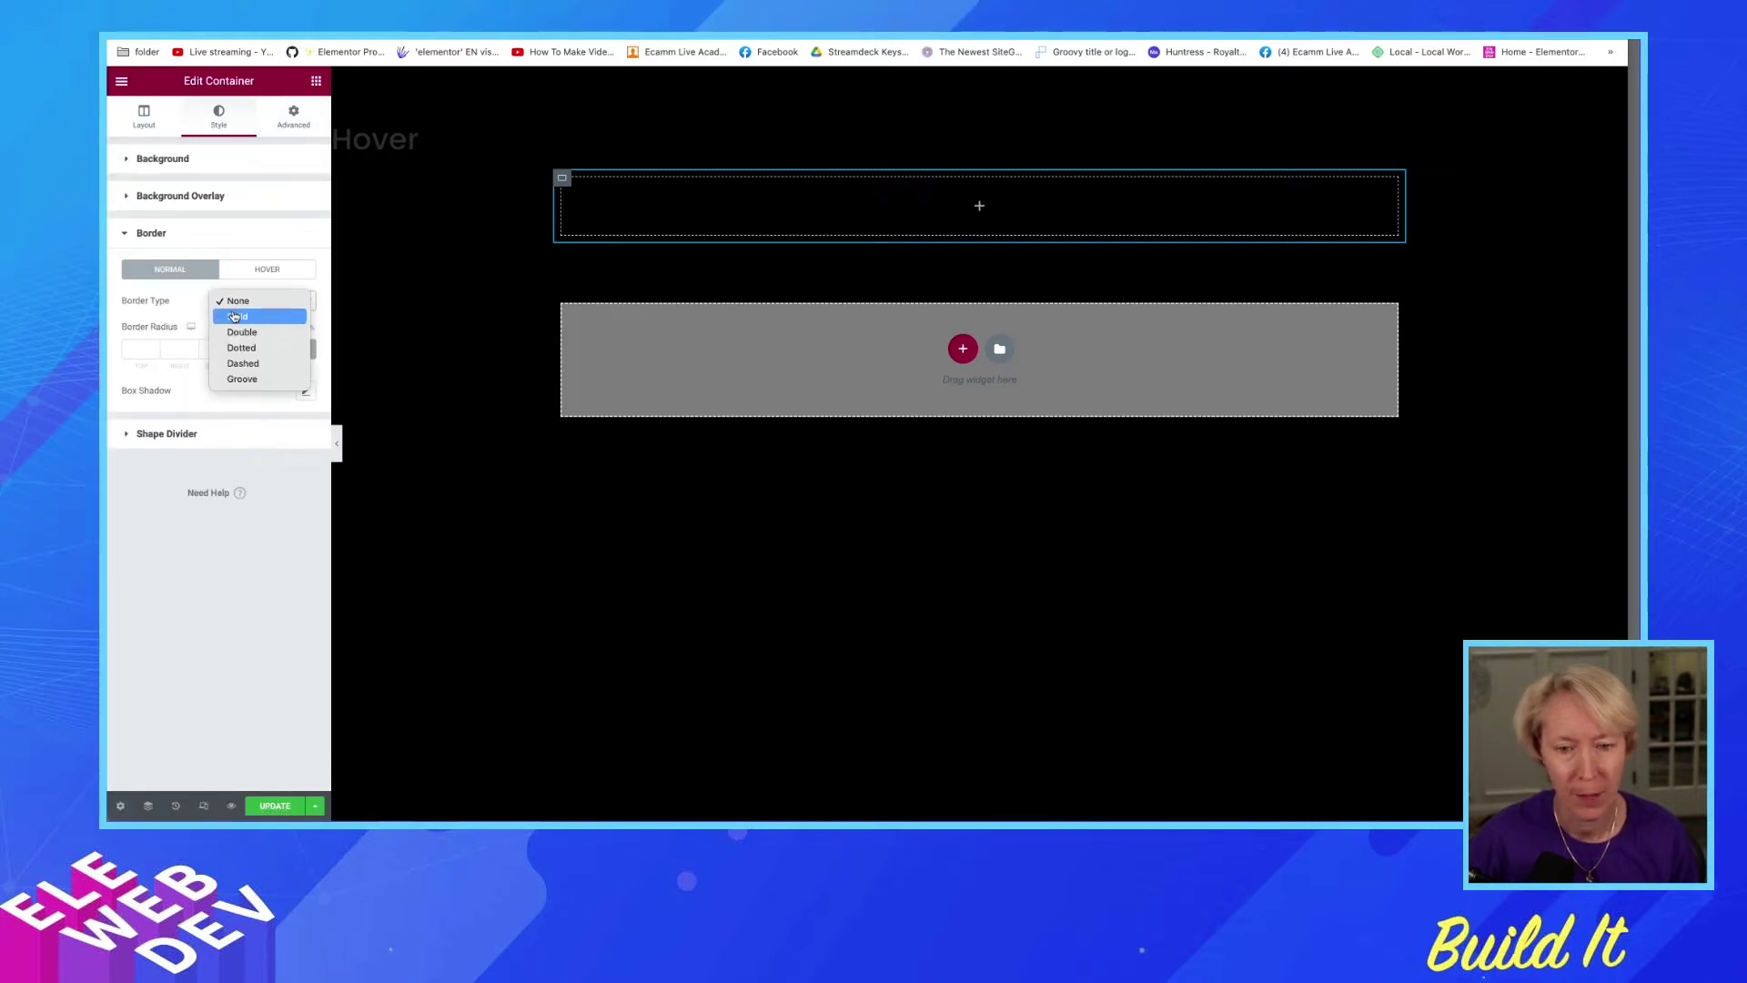
pyautogui.click(237, 330)
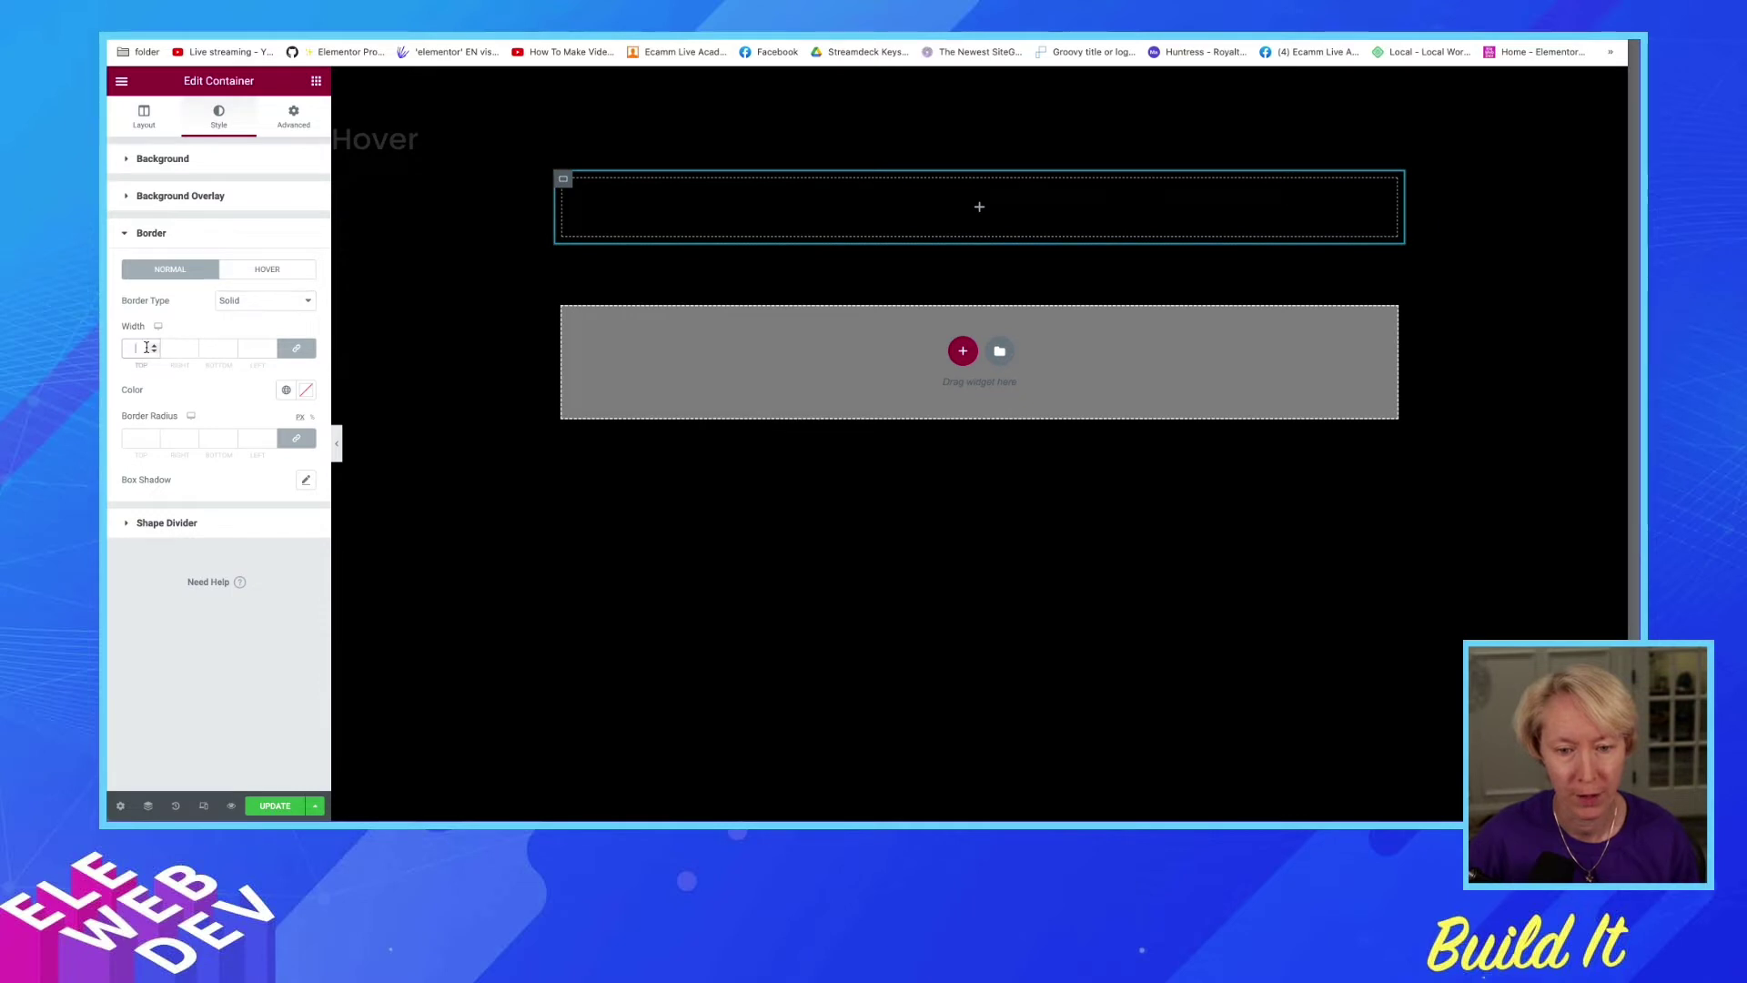
# Set the border width to 1 top and bottom, 0 right and left, in global White.
pyautogui.click(139, 348)
pyautogui.write('1')
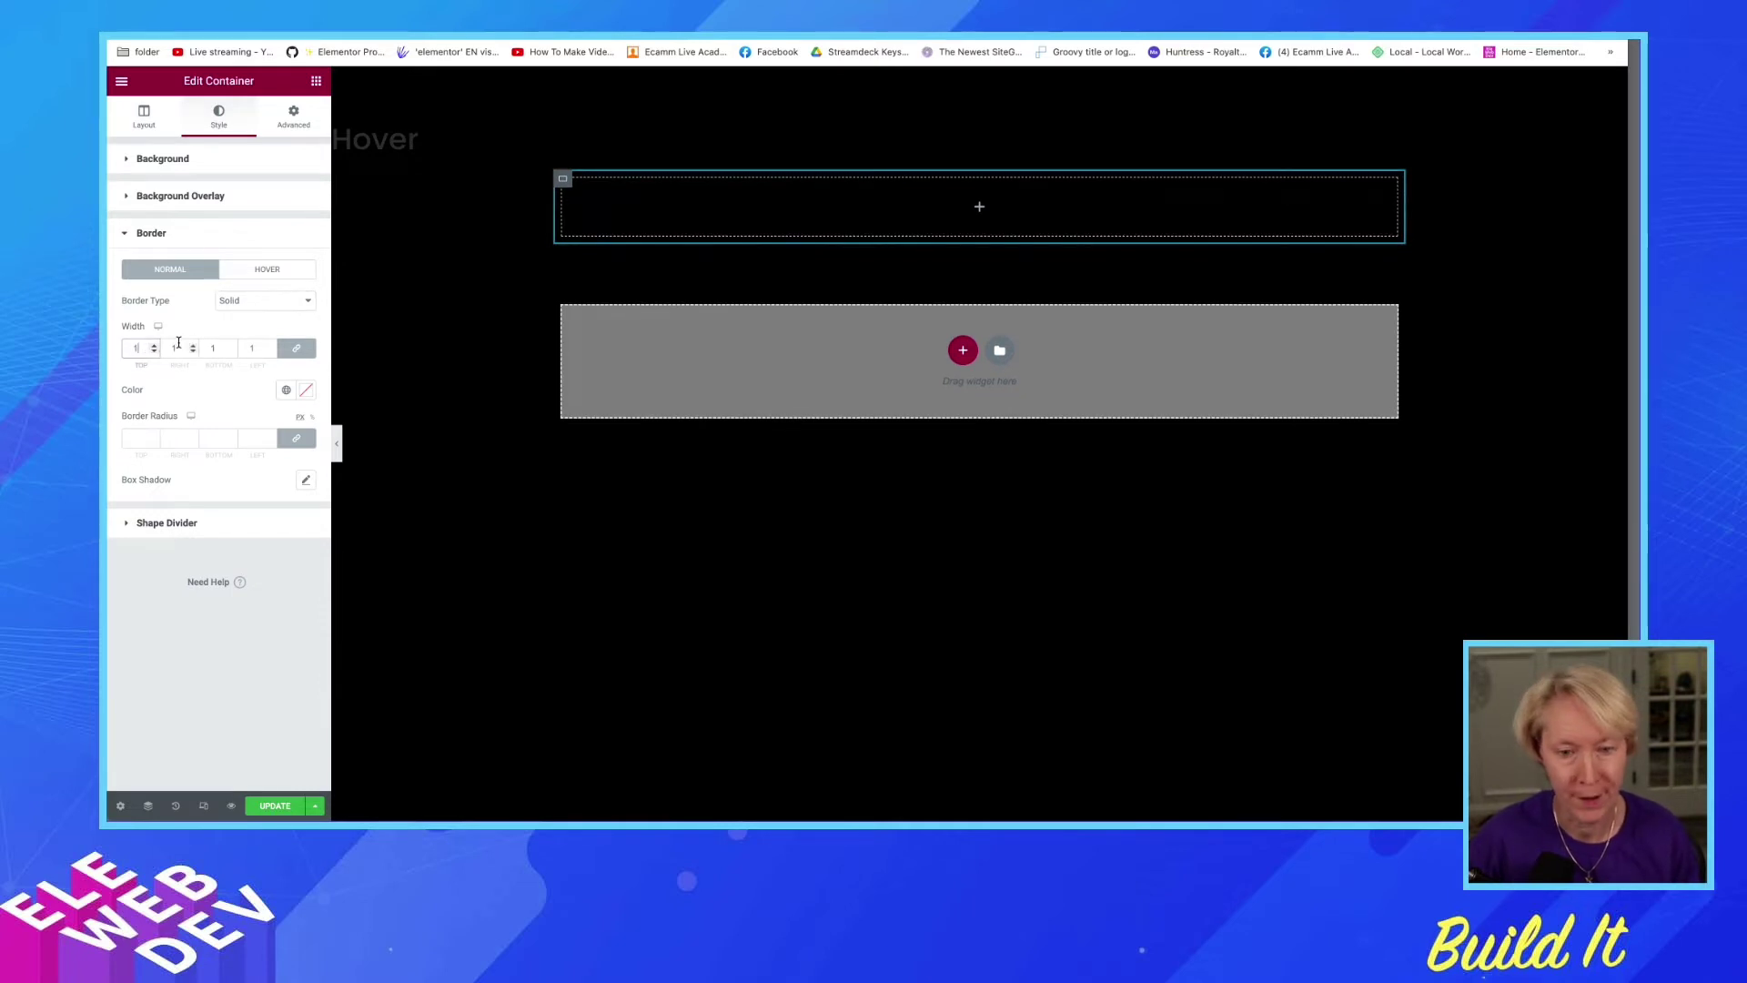
pyautogui.click(296, 348)
pyautogui.doubleClick(178, 350)
pyautogui.write('0')
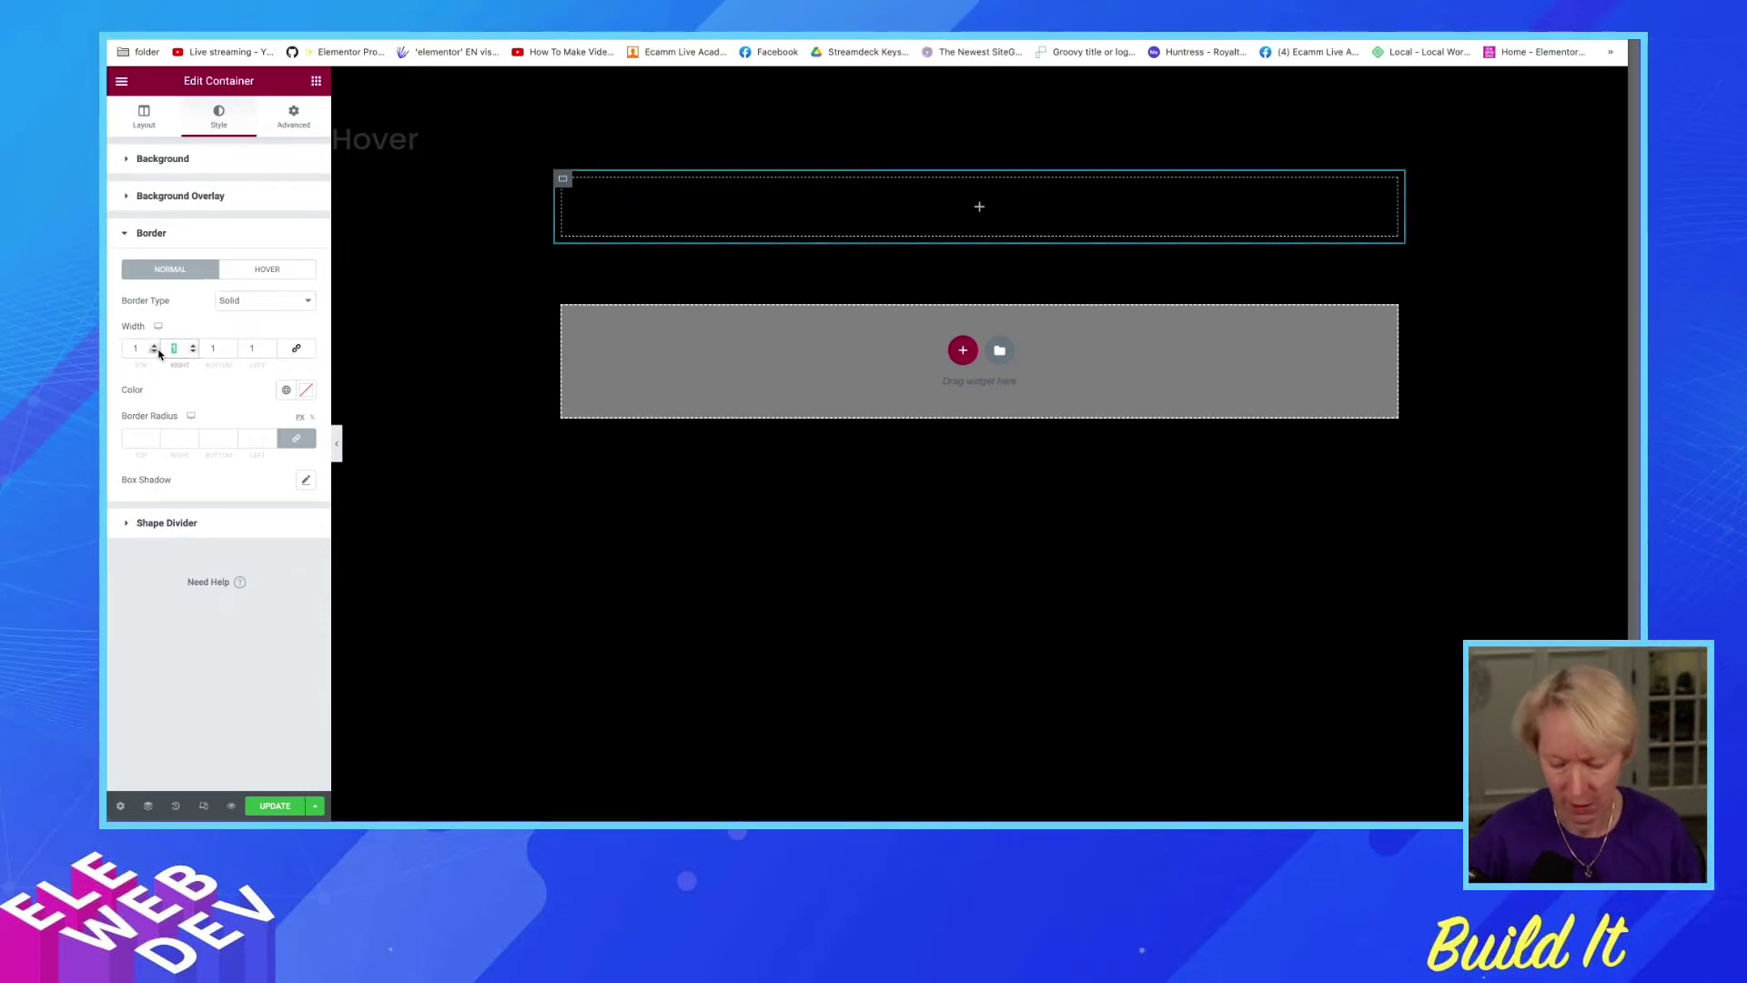
pyautogui.doubleClick(252, 349)
pyautogui.write('0')
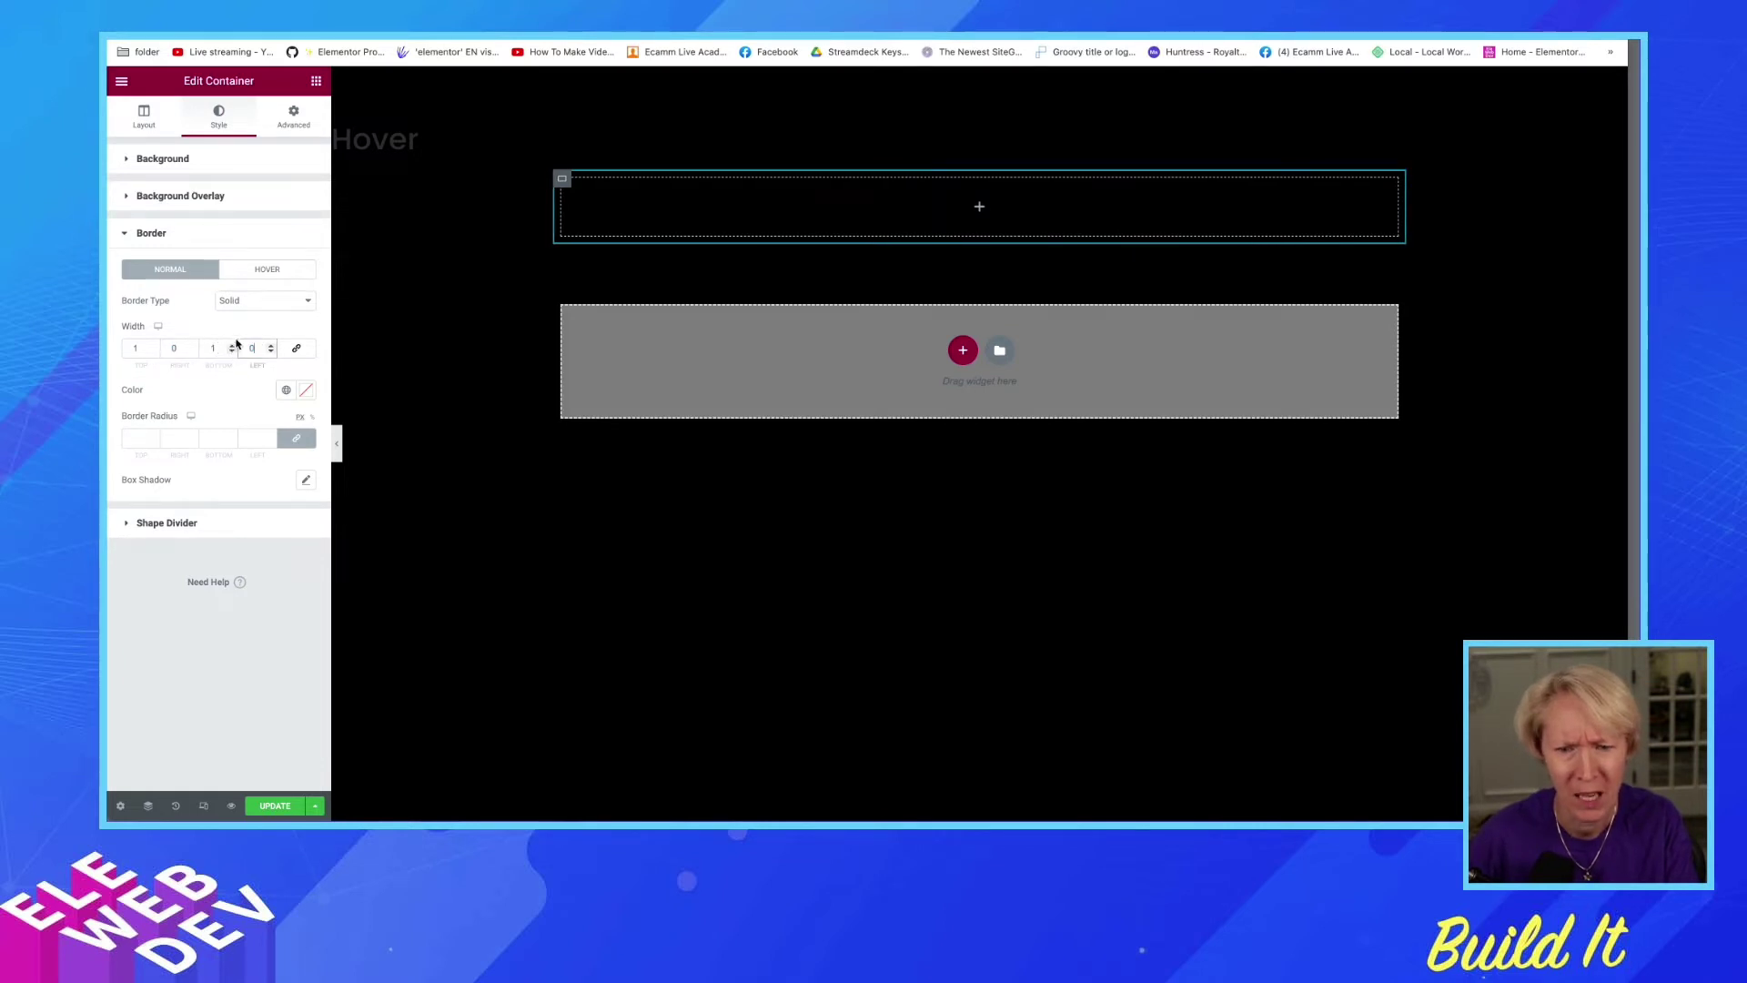
pyautogui.click(286, 390)
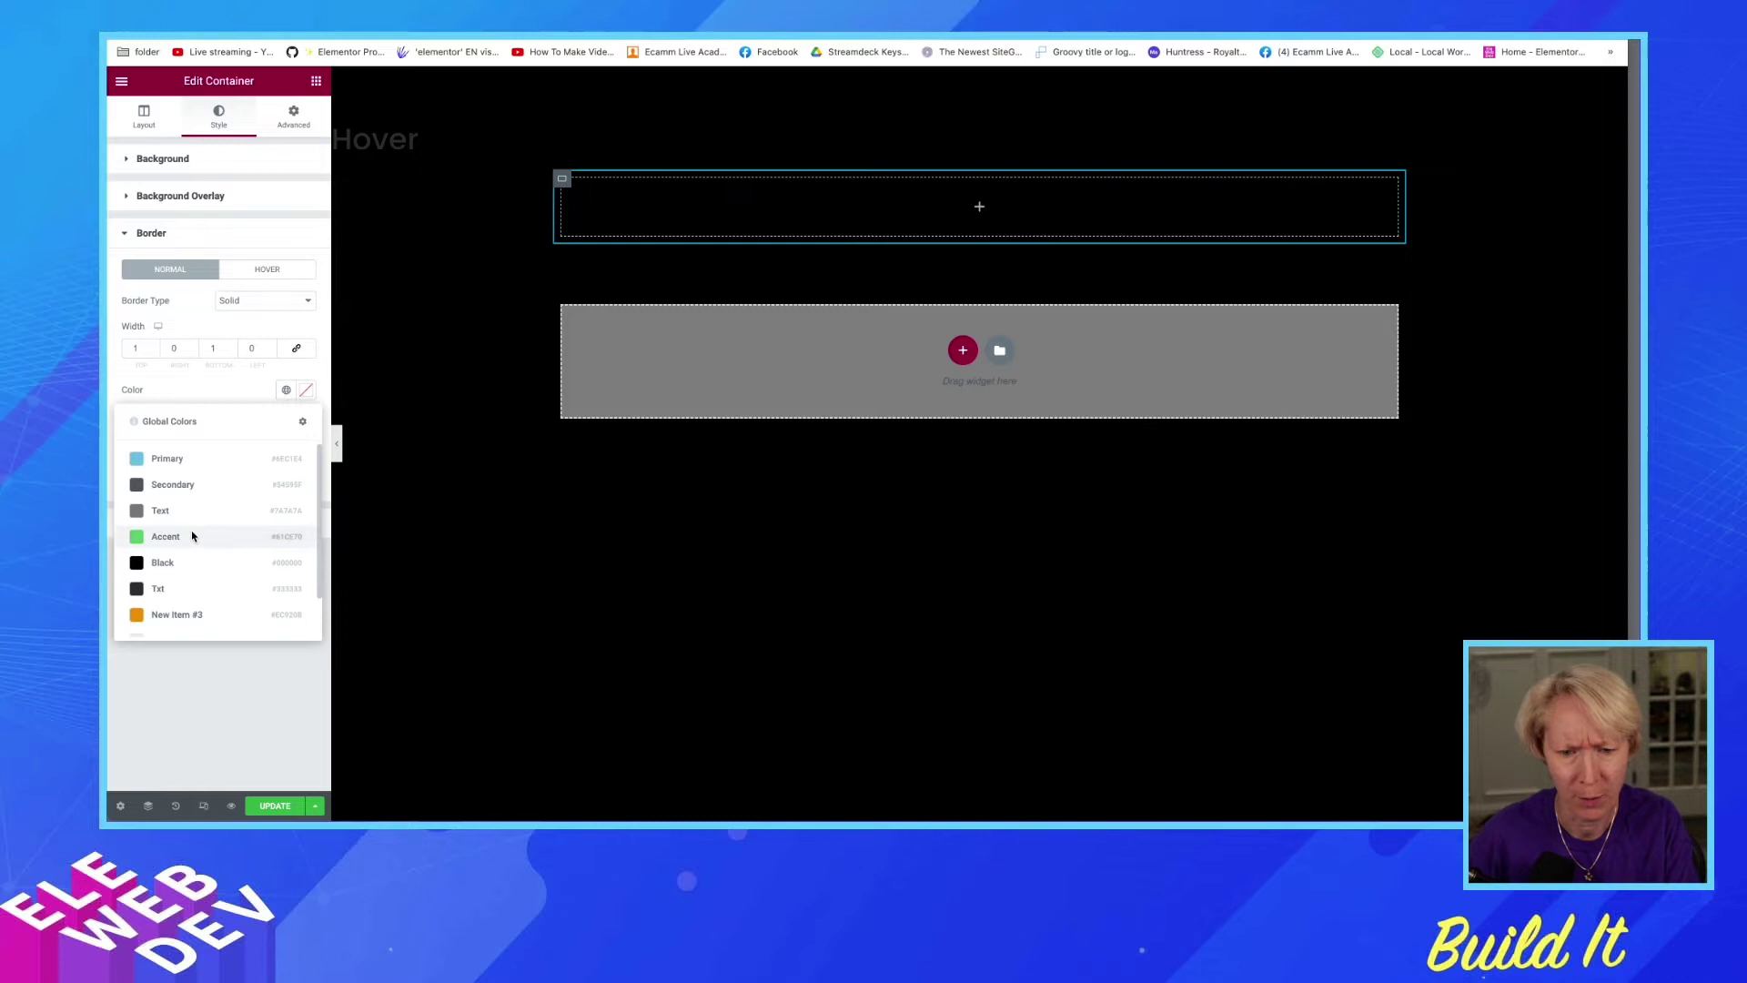
pyautogui.click(150, 618)
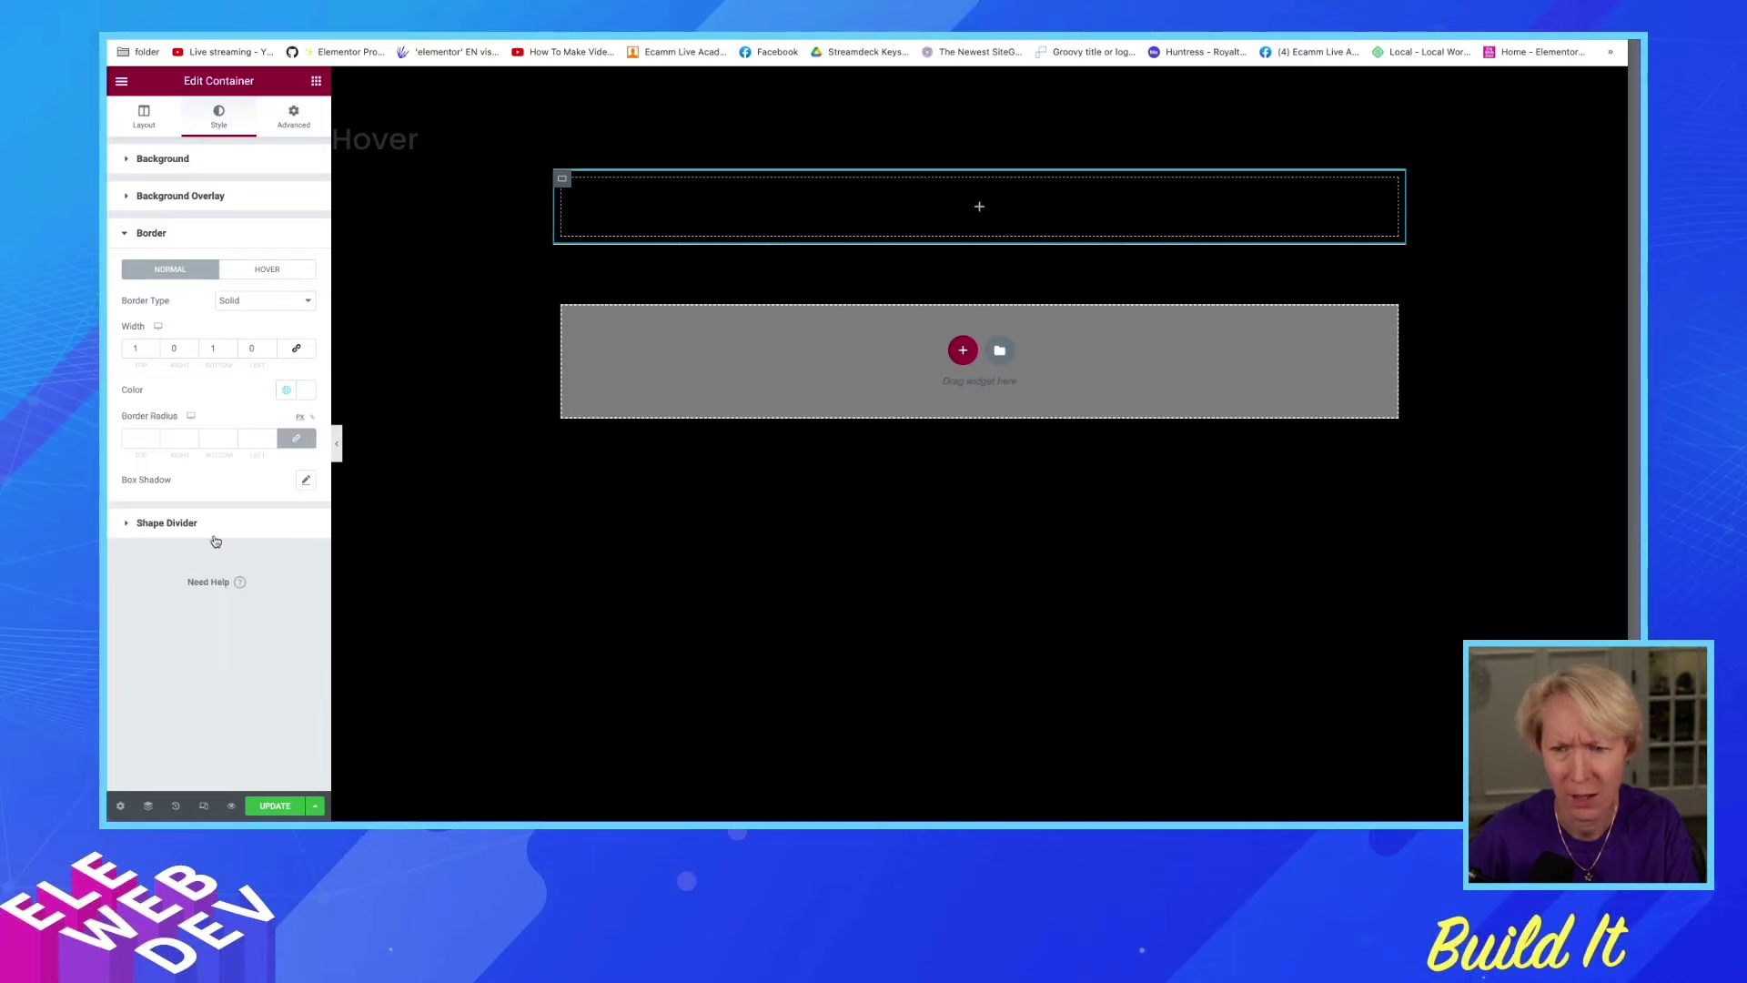
# Preview the live page to check the thin borders, then return to the editor.
pyautogui.click(428, 559)
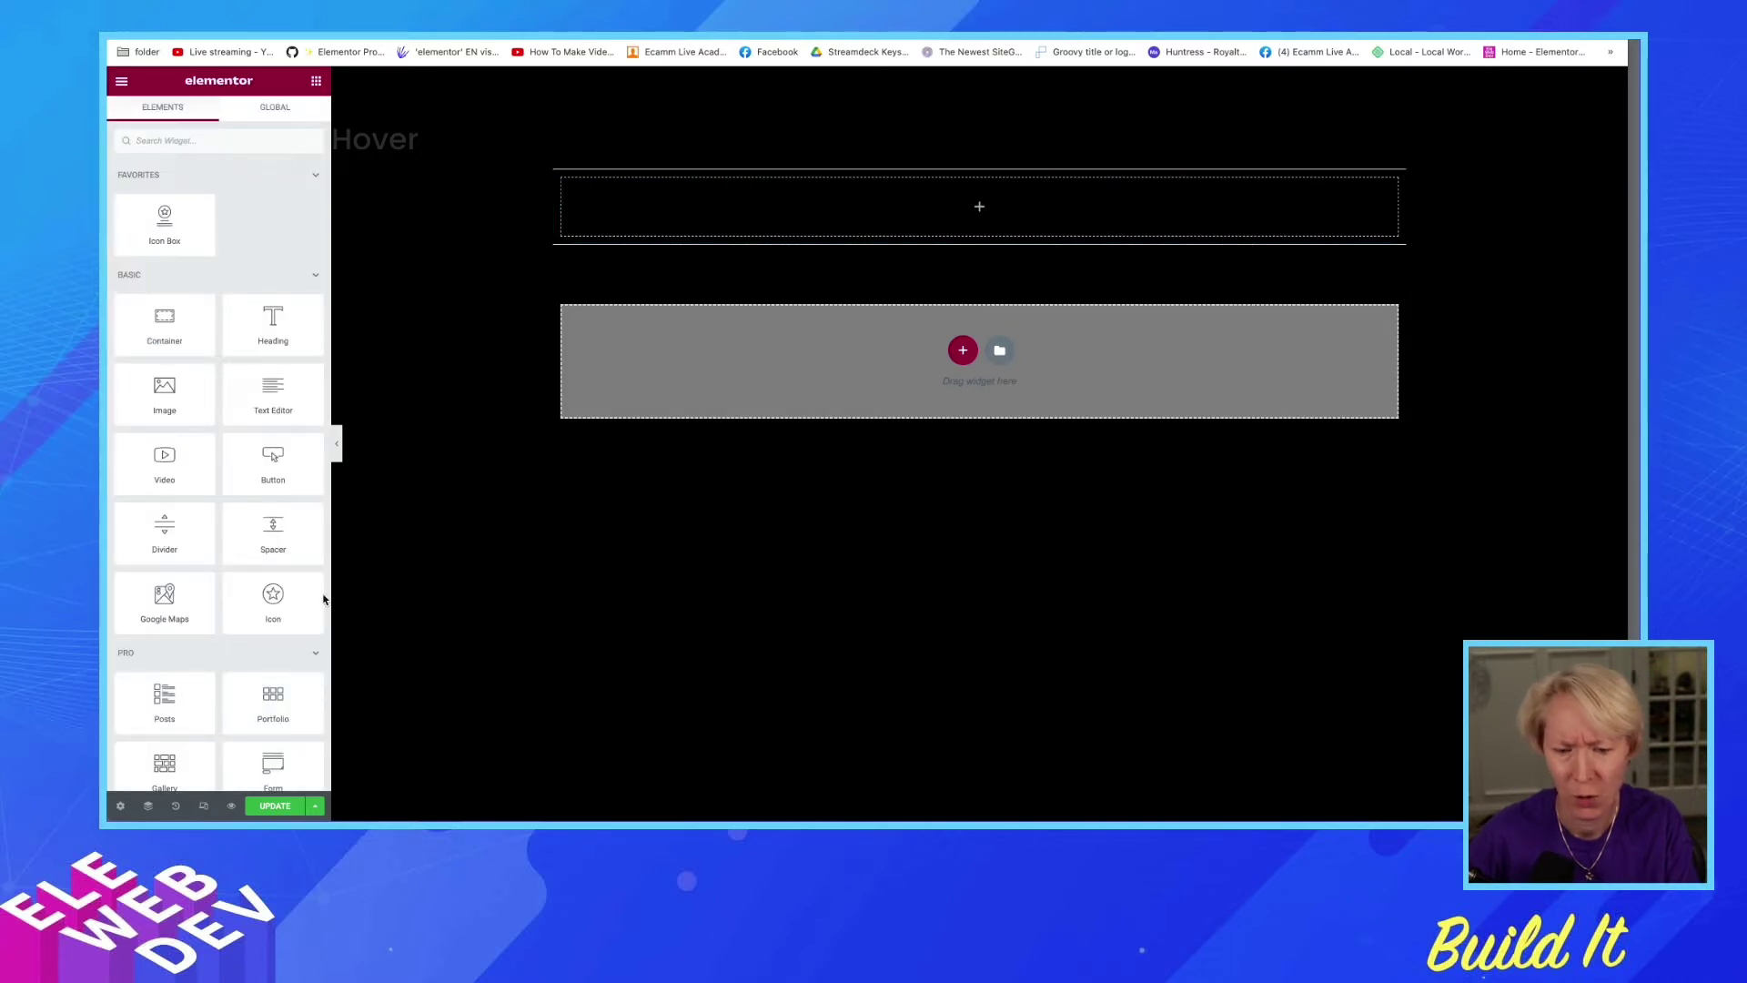
pyautogui.click(232, 810)
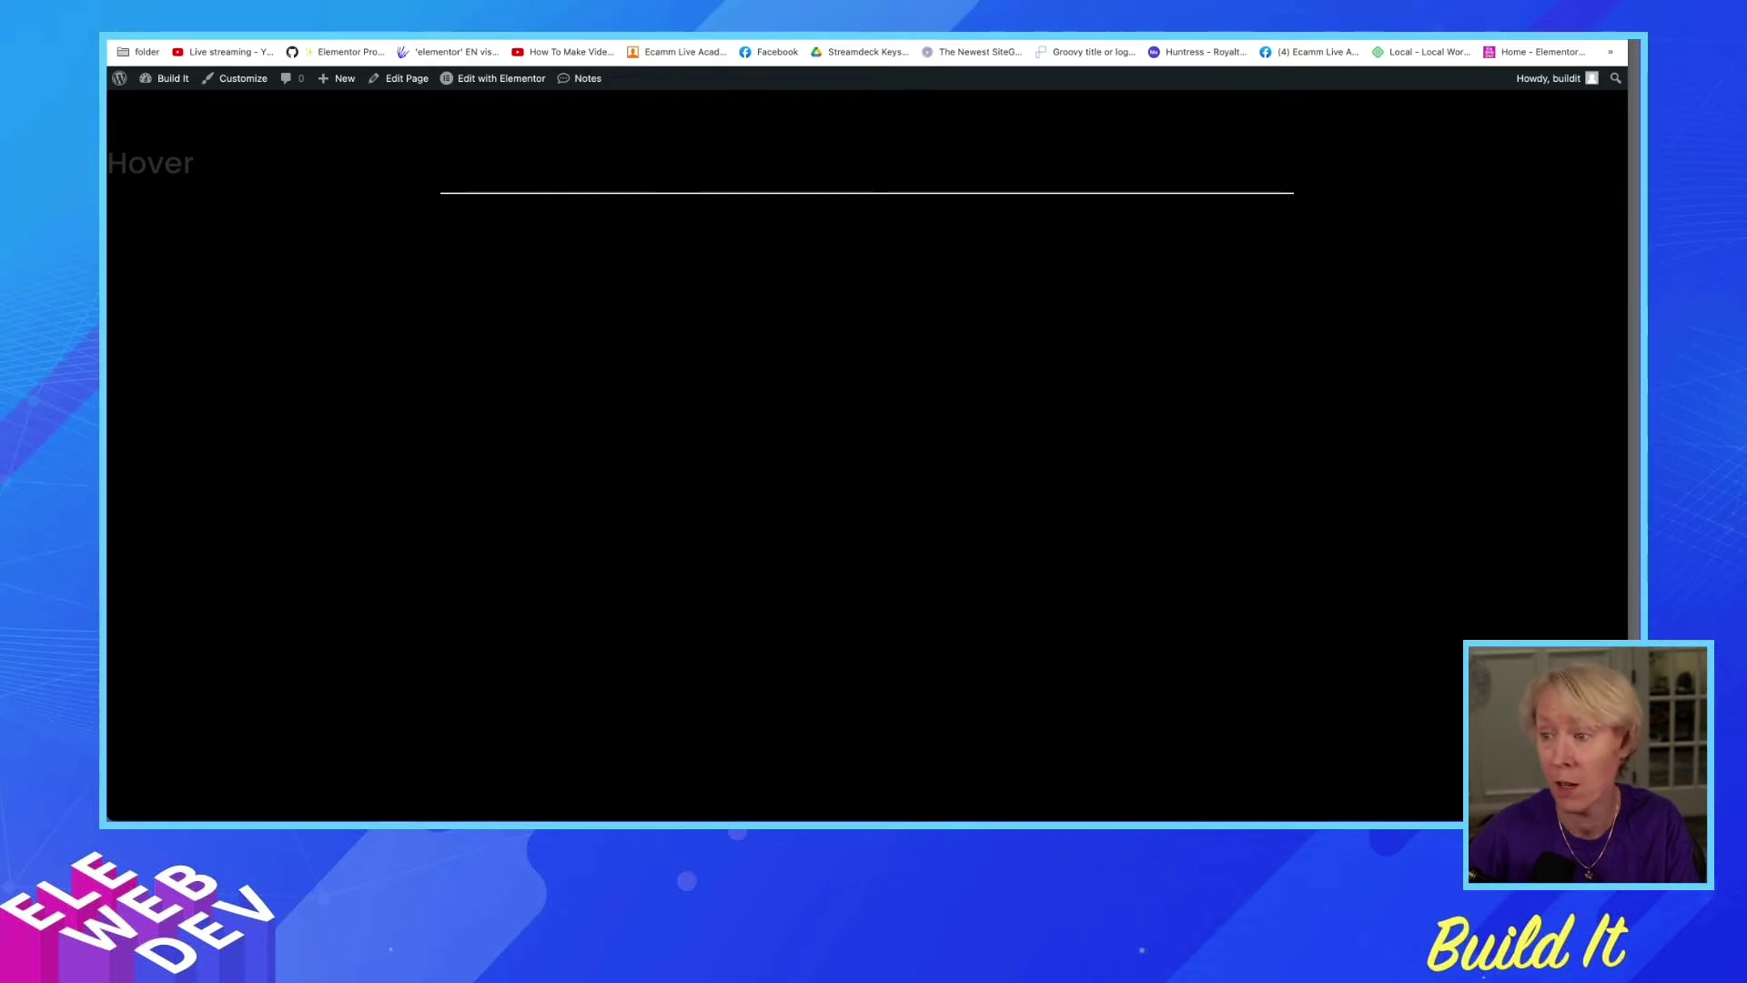
pyautogui.press('super+w')
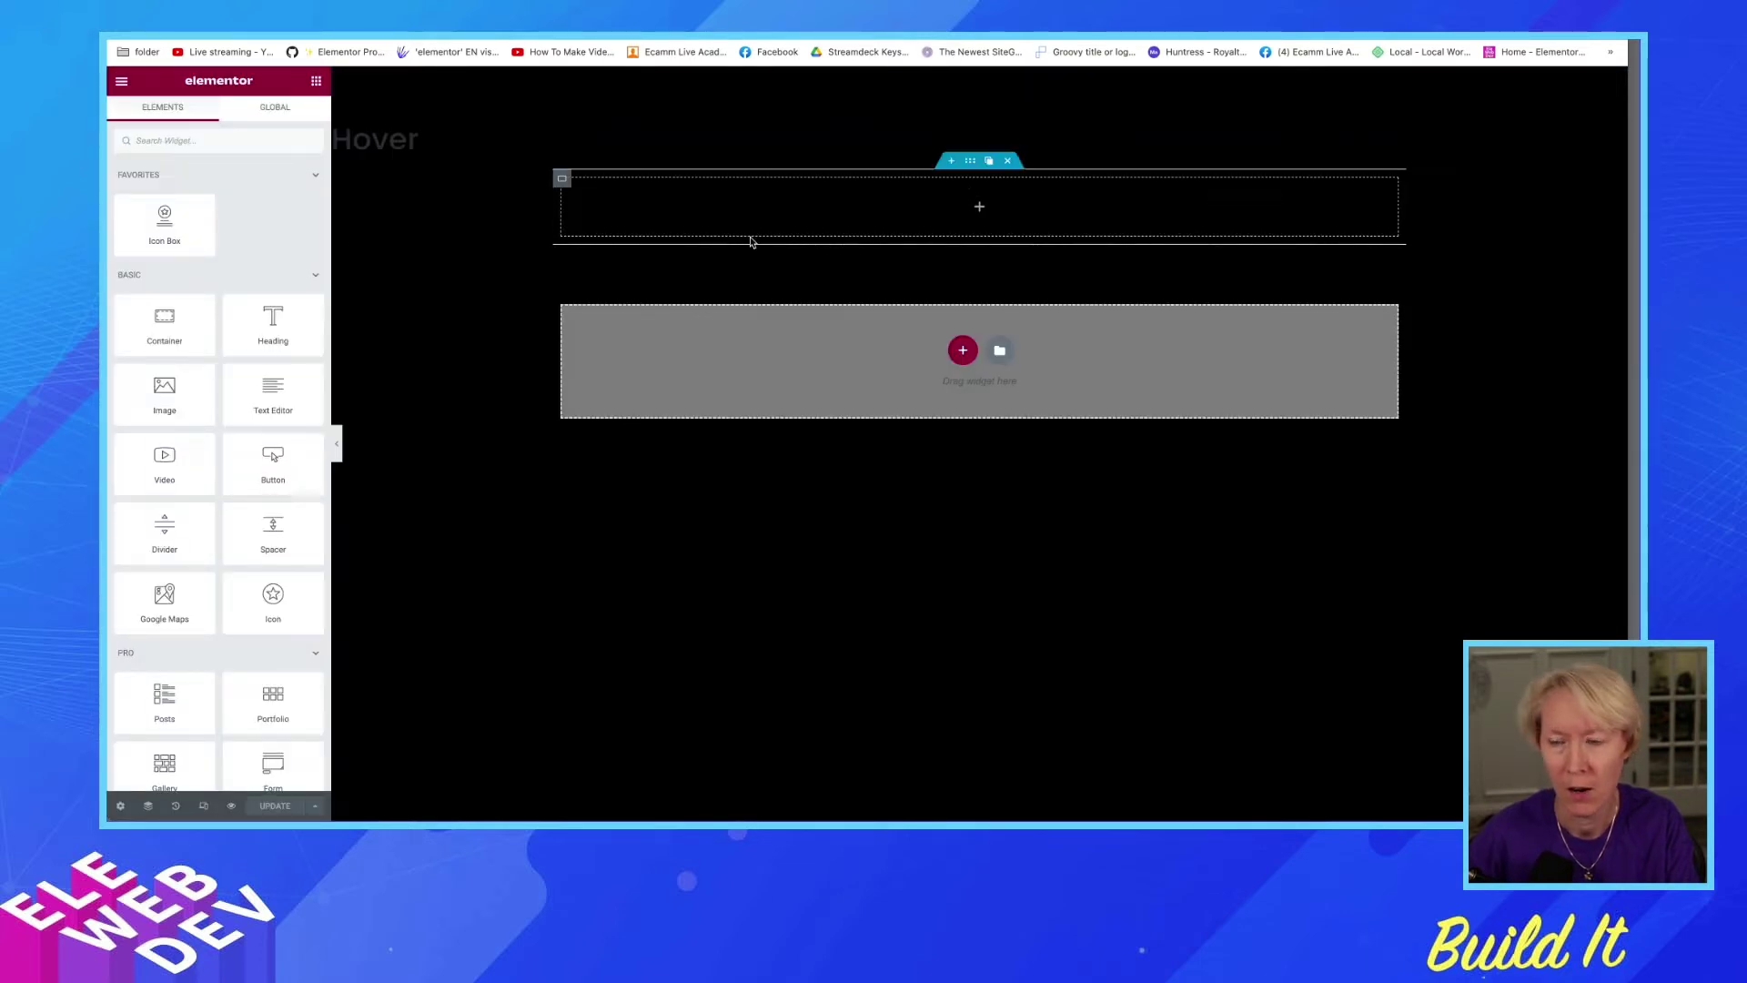
# Set the bordered container's Min Height to 118 and update the page.
pyautogui.rightClick(561, 182)
pyautogui.click(579, 193)
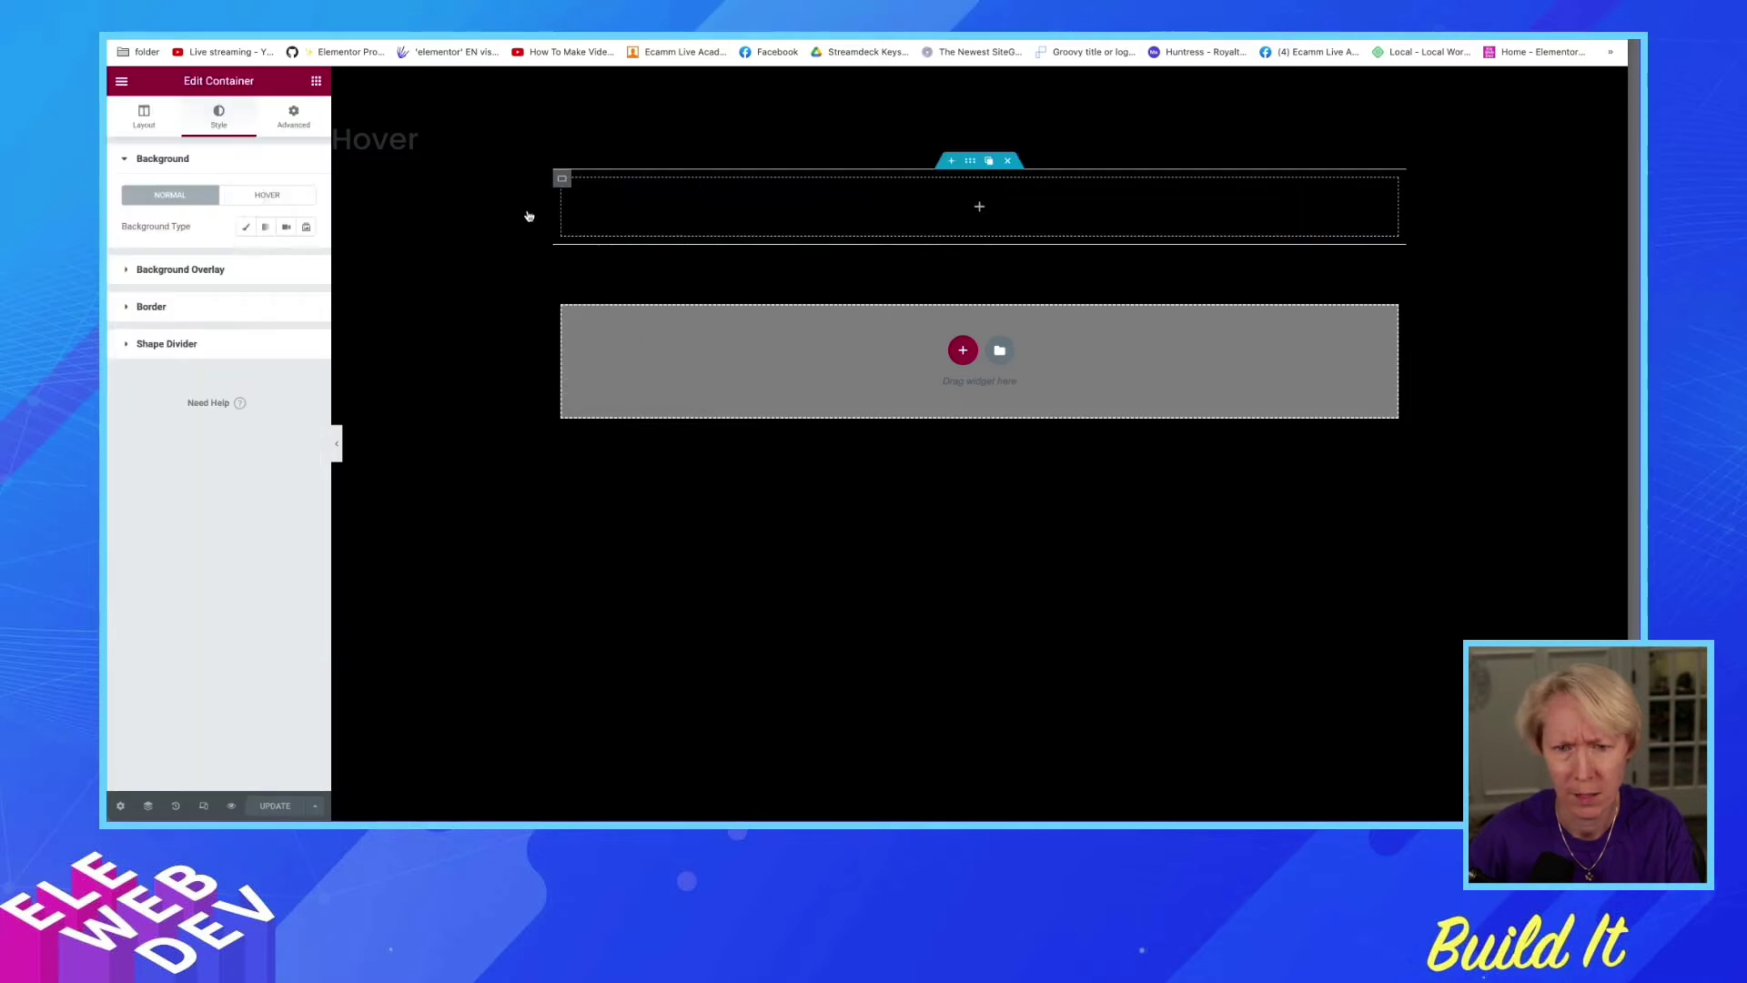
pyautogui.click(146, 119)
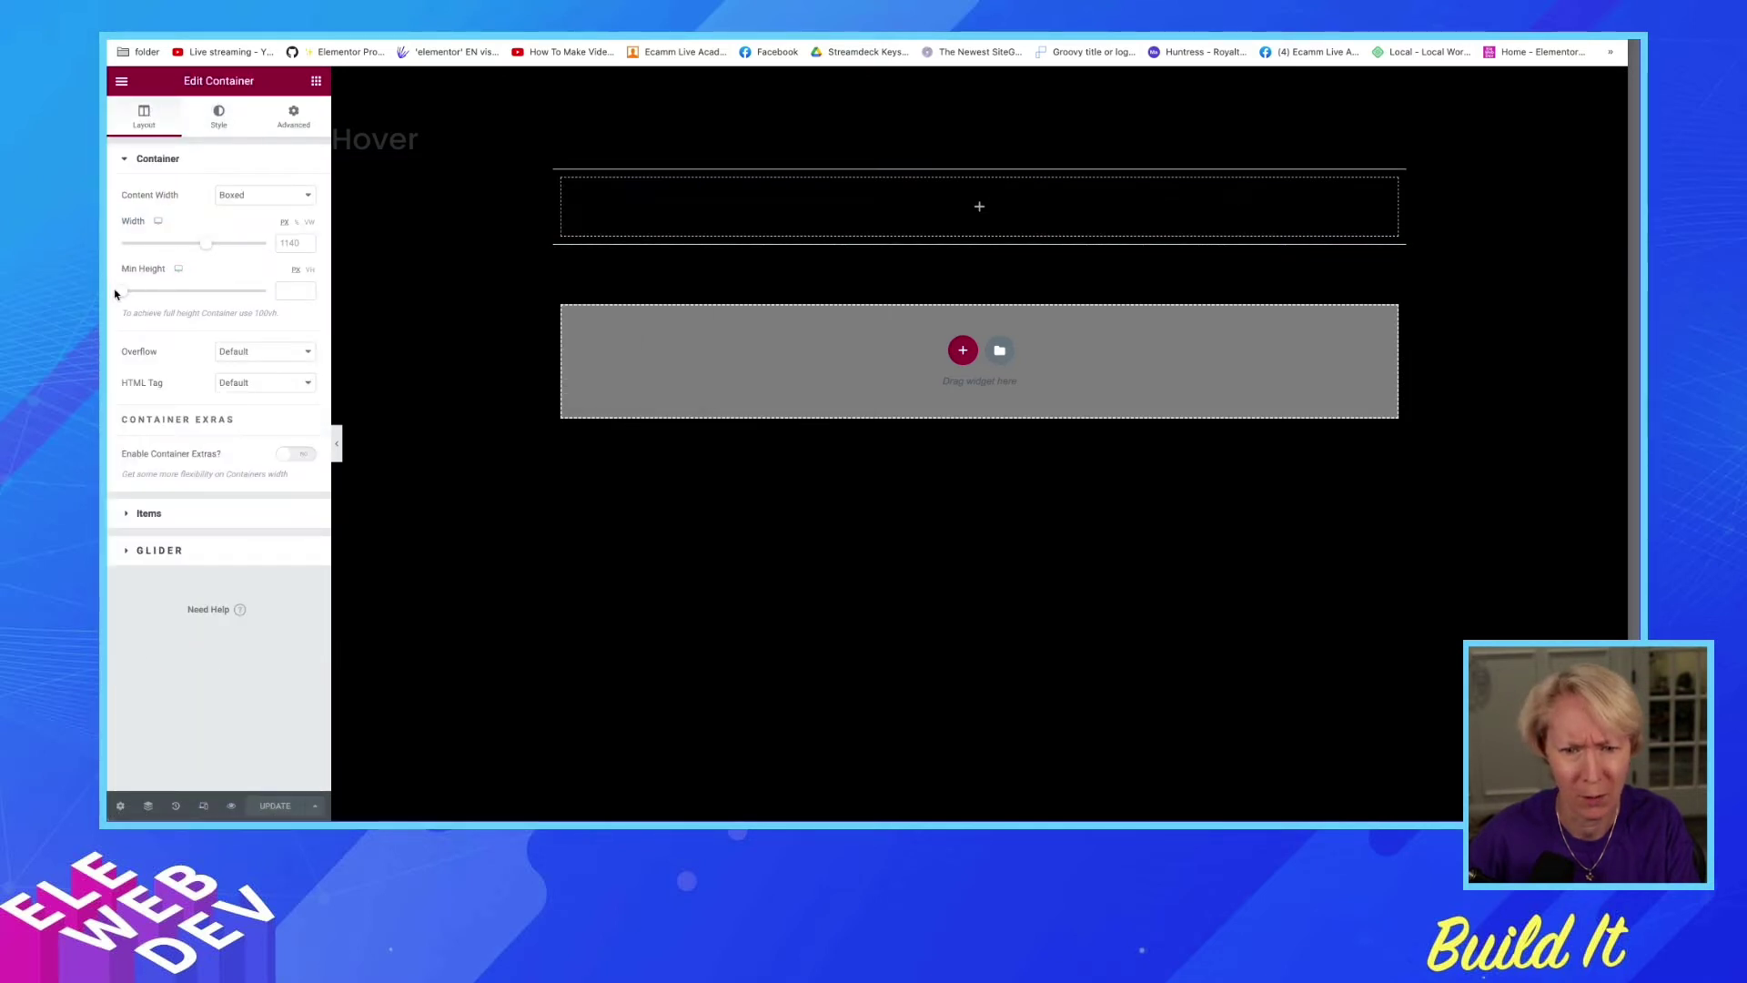
pyautogui.moveTo(125, 291); pyautogui.dragTo(136, 291)
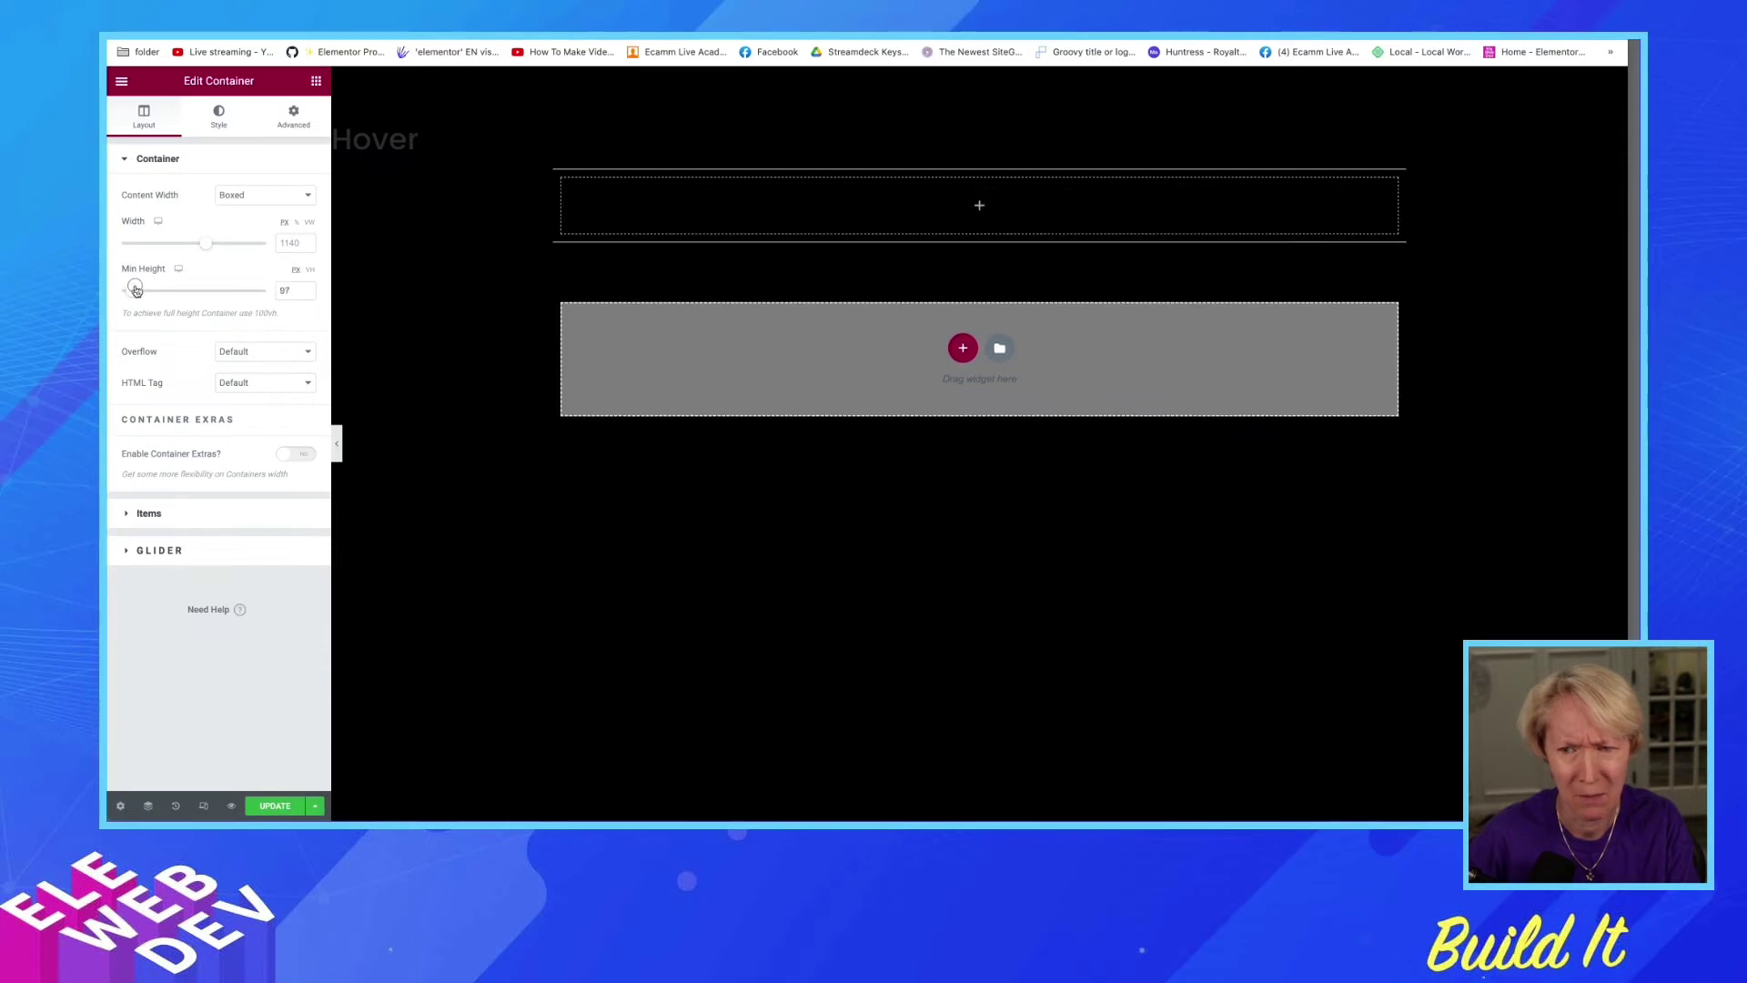
pyautogui.click(305, 286)
pyautogui.click(306, 286)
pyautogui.click(306, 287)
pyautogui.click(306, 287)
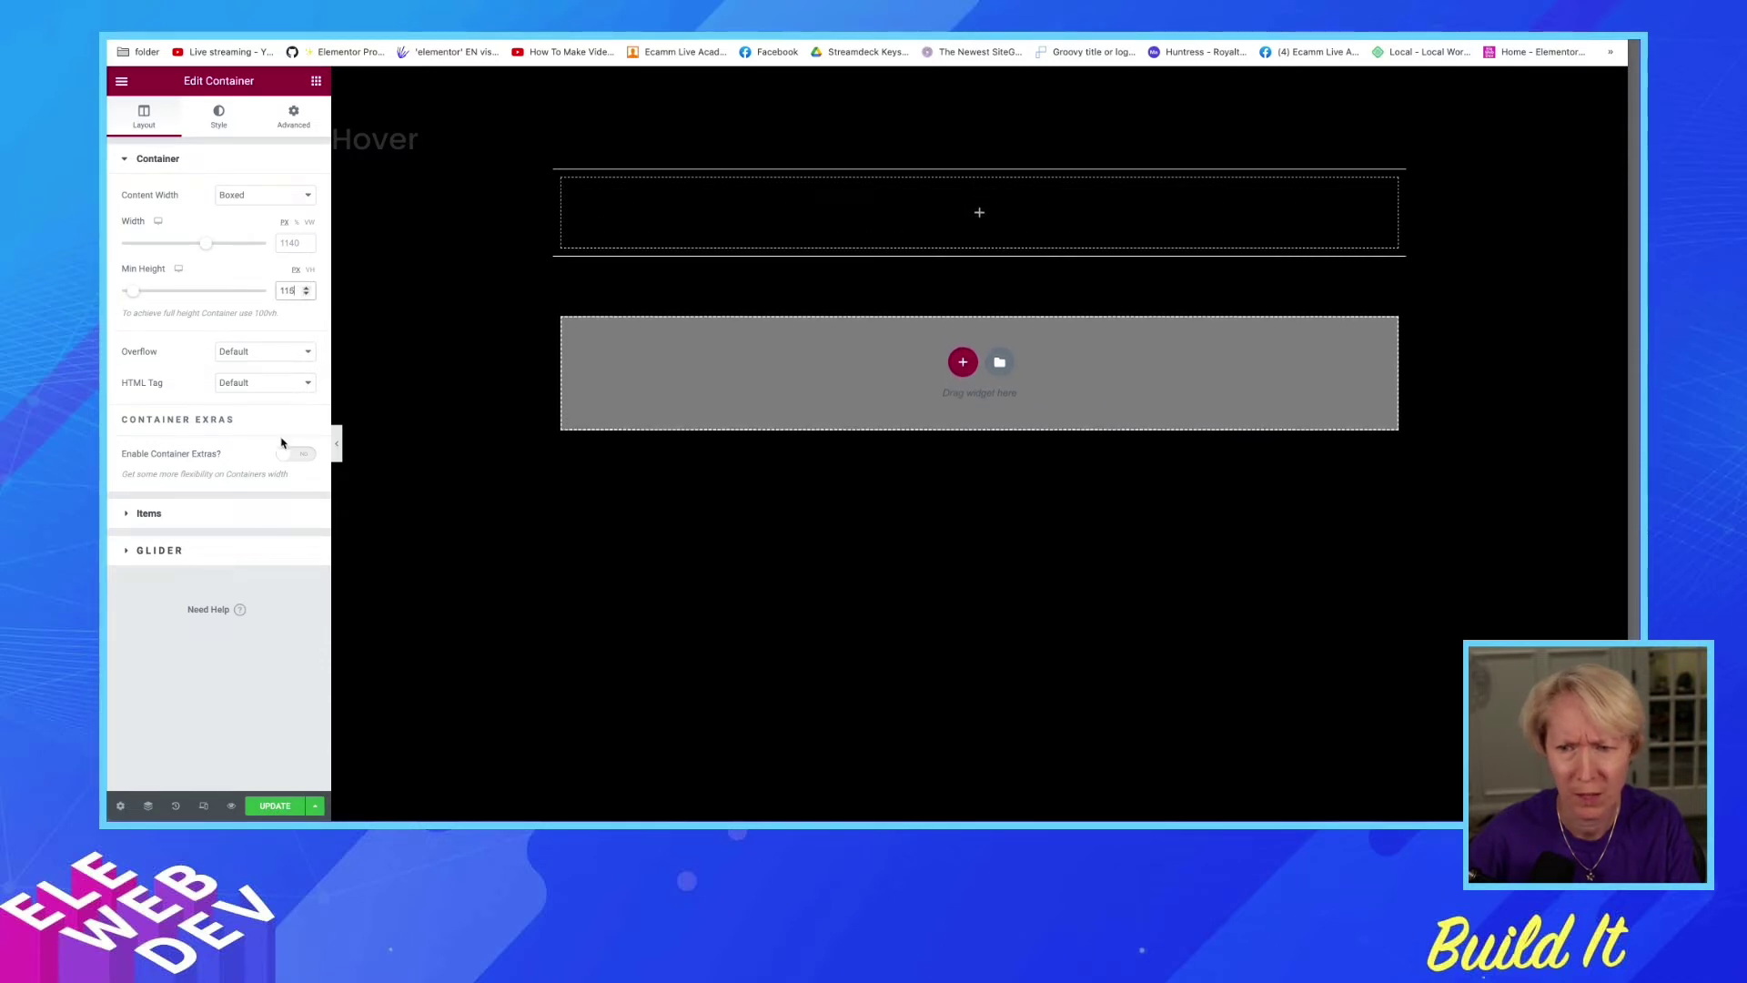
pyautogui.click(275, 806)
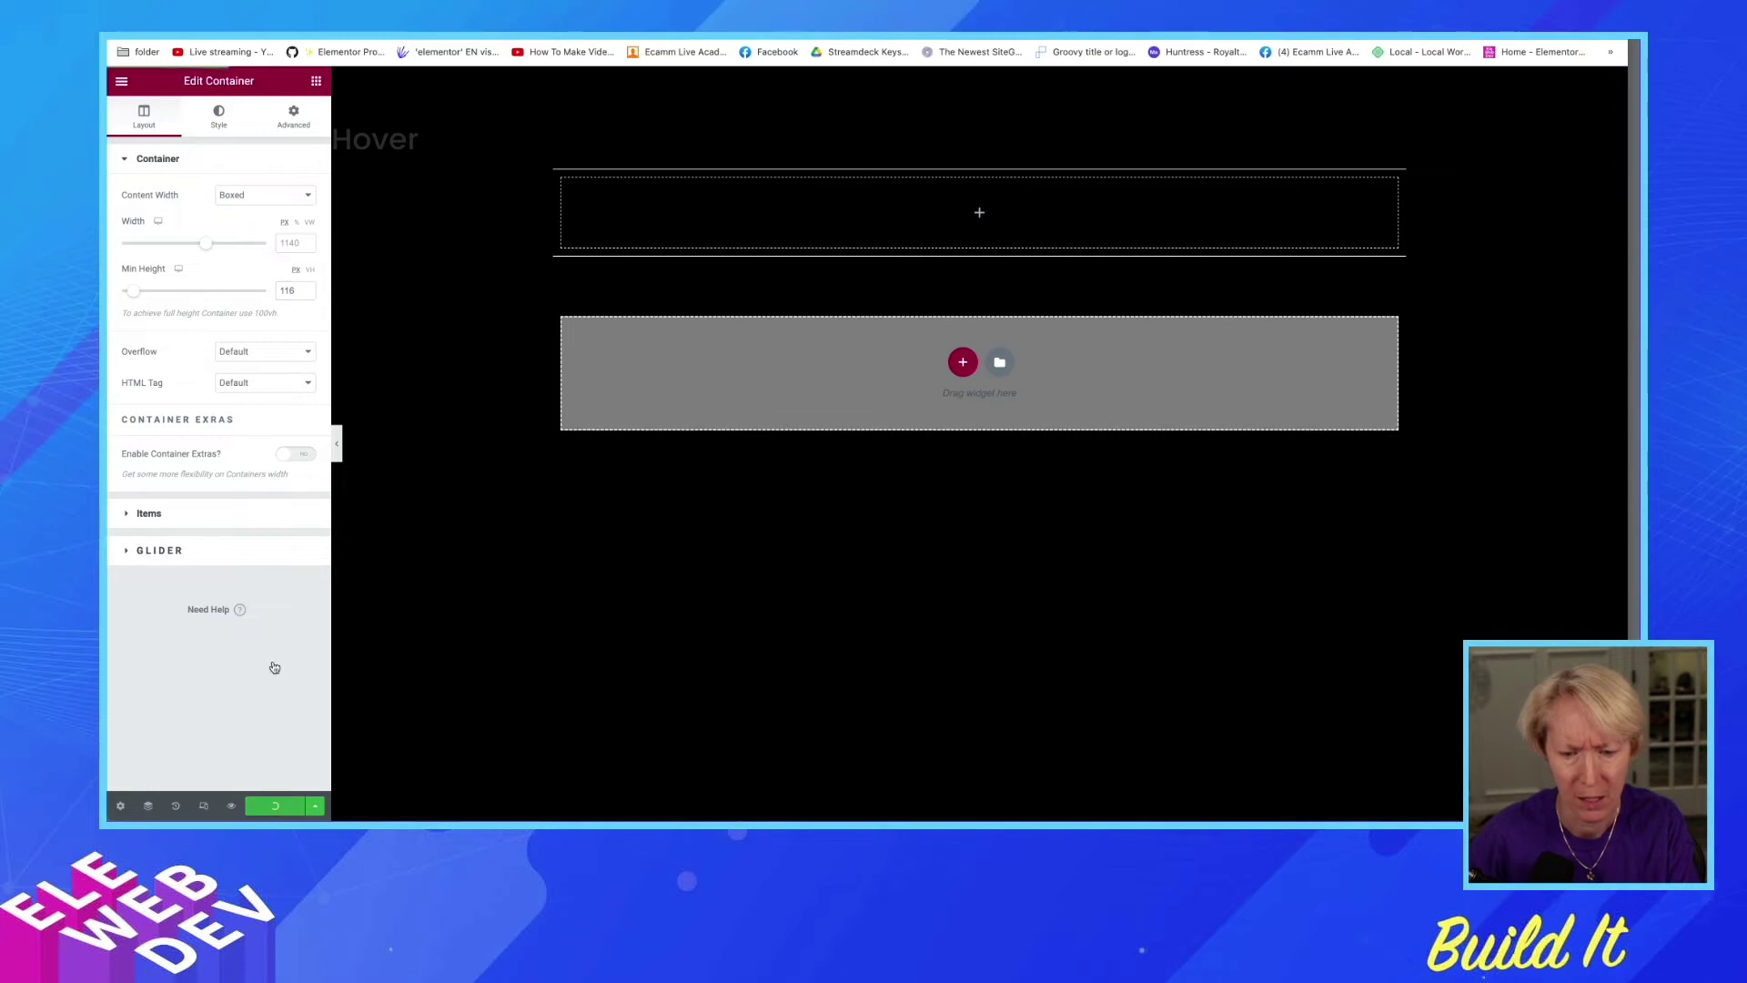
# Drop a Heading widget into the top container and set its text colour to #FFFFFF.
pyautogui.click(317, 81)
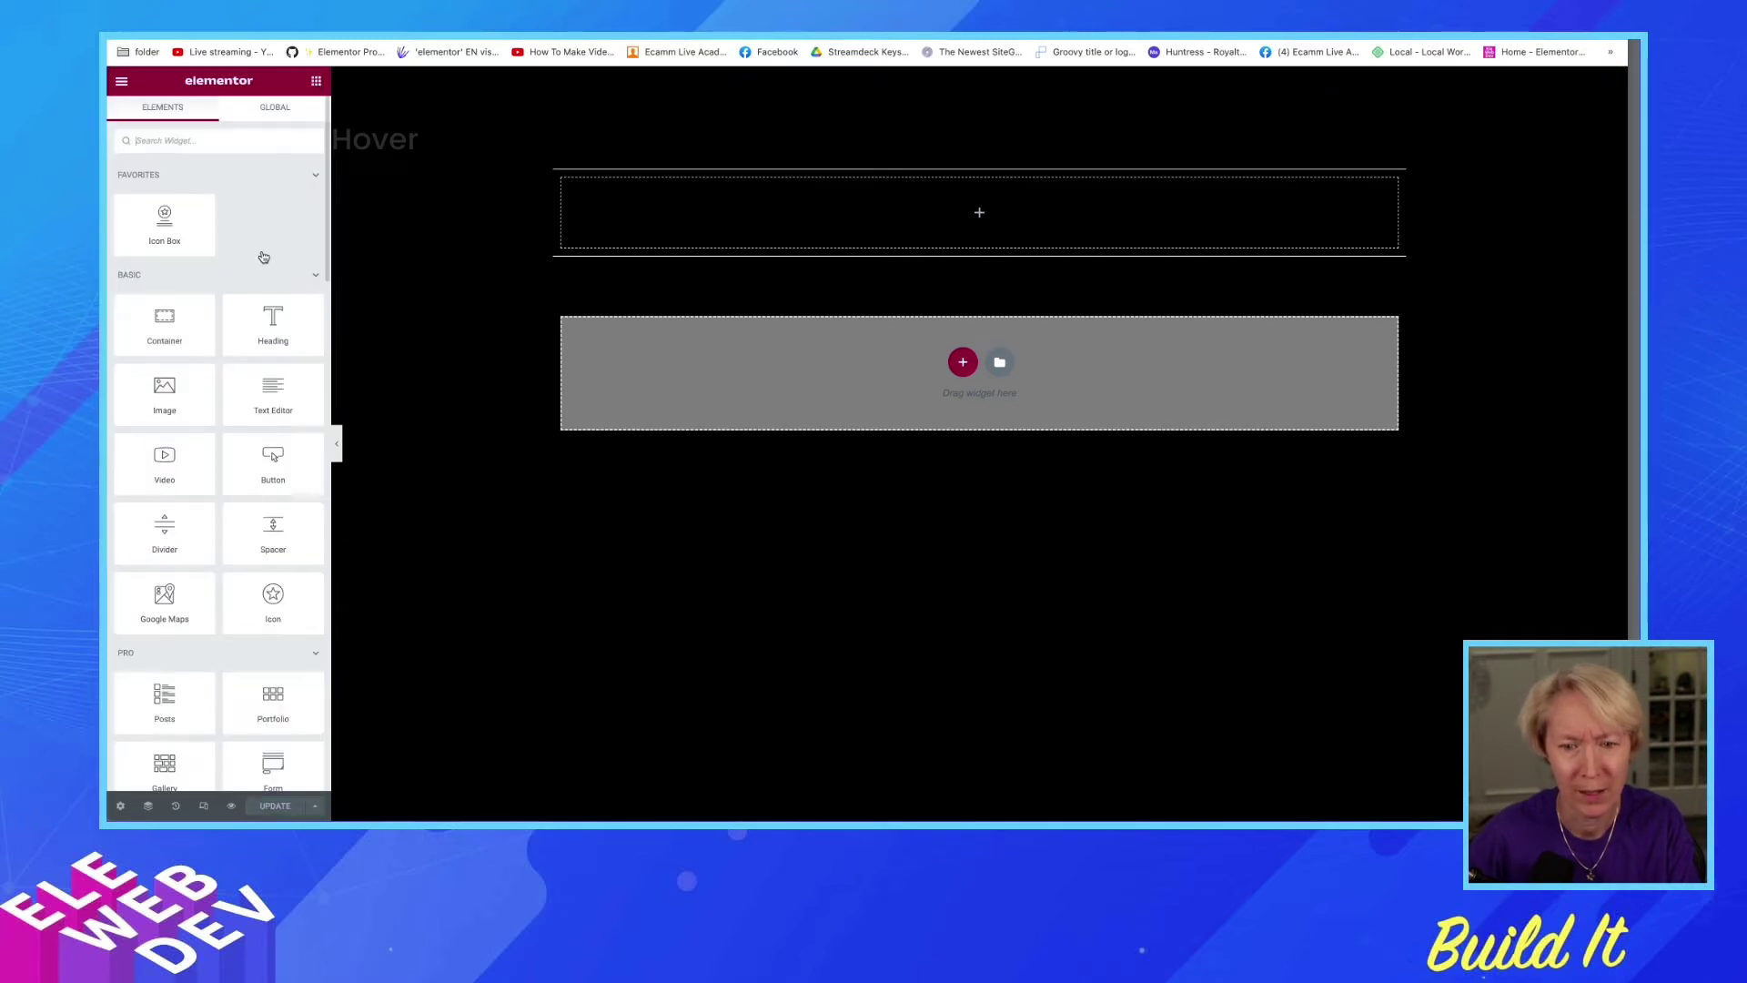
pyautogui.moveTo(273, 325); pyautogui.dragTo(649, 237)
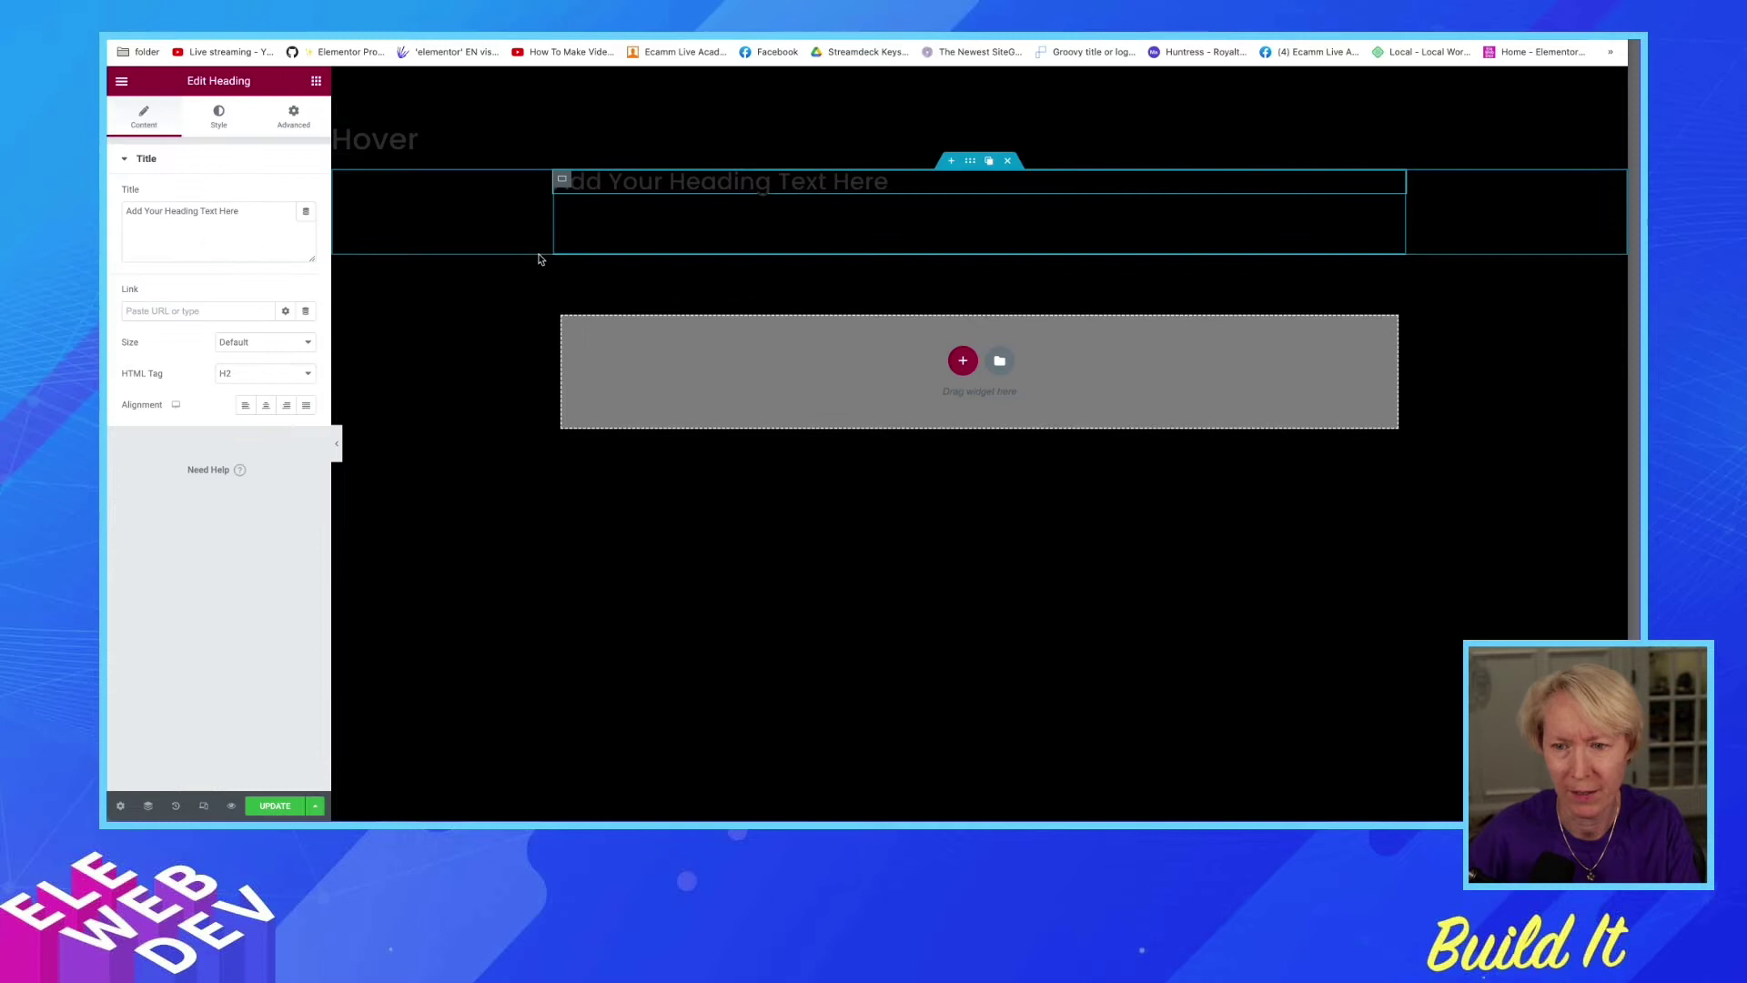
pyautogui.click(217, 111)
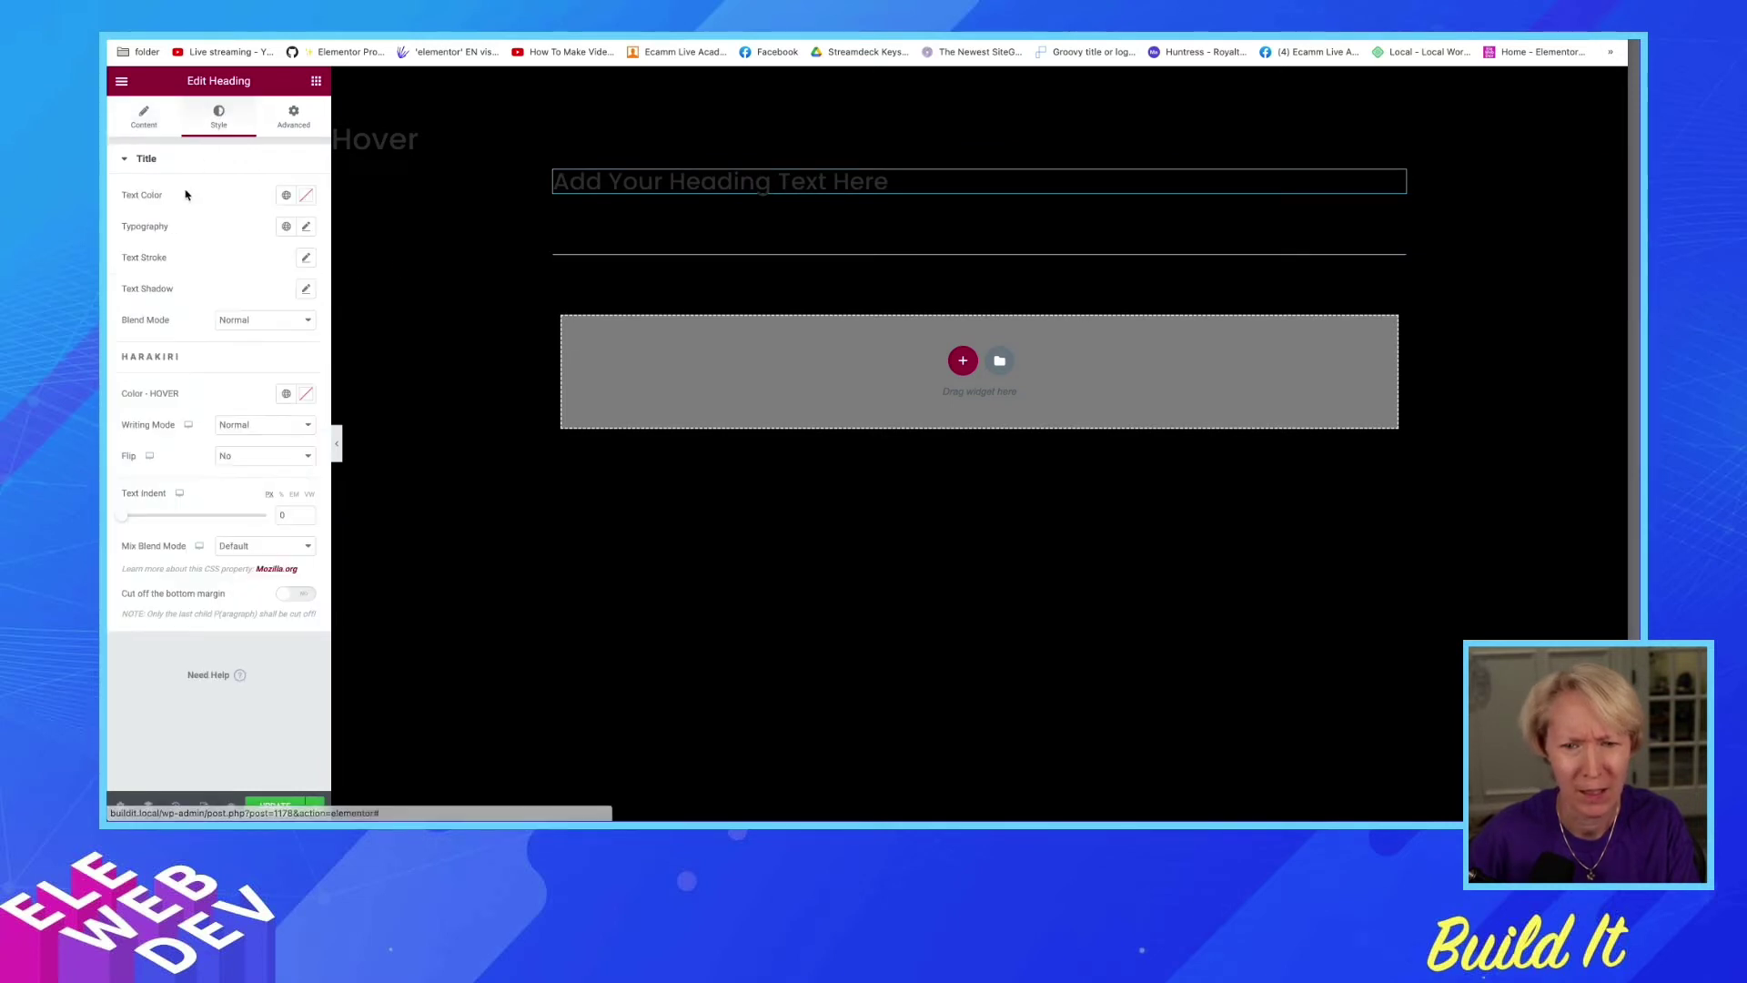
pyautogui.click(306, 195)
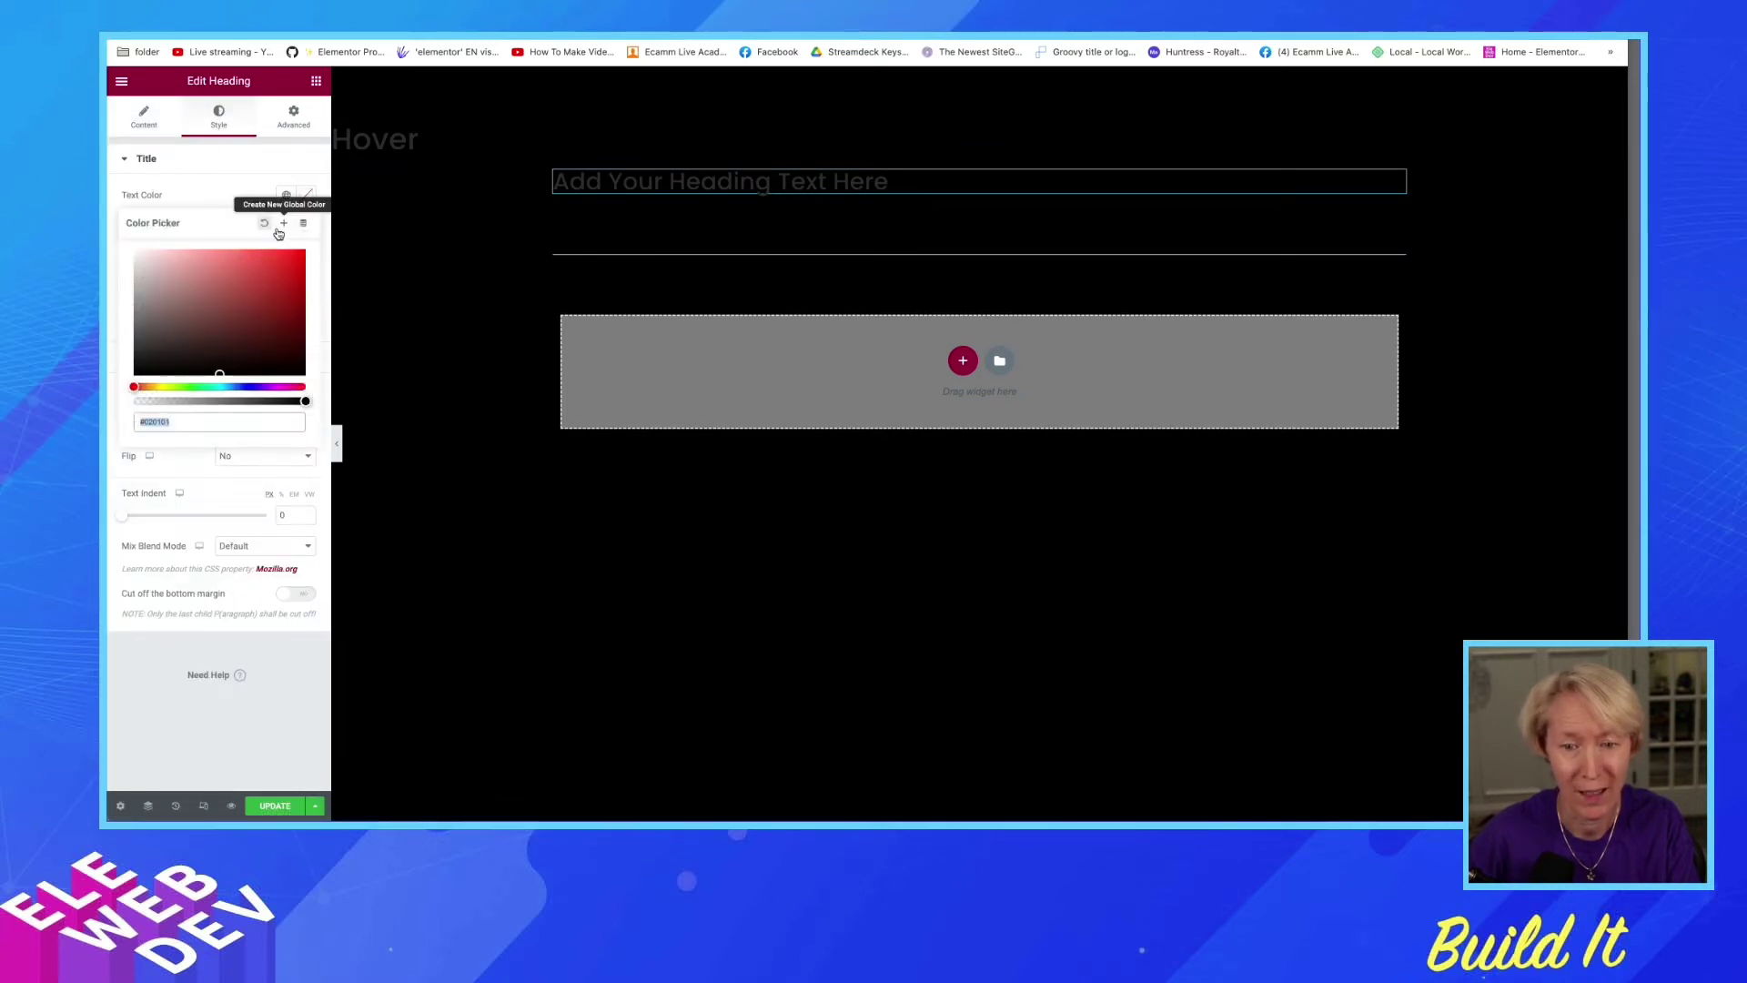
pyautogui.write('FFFFFF')
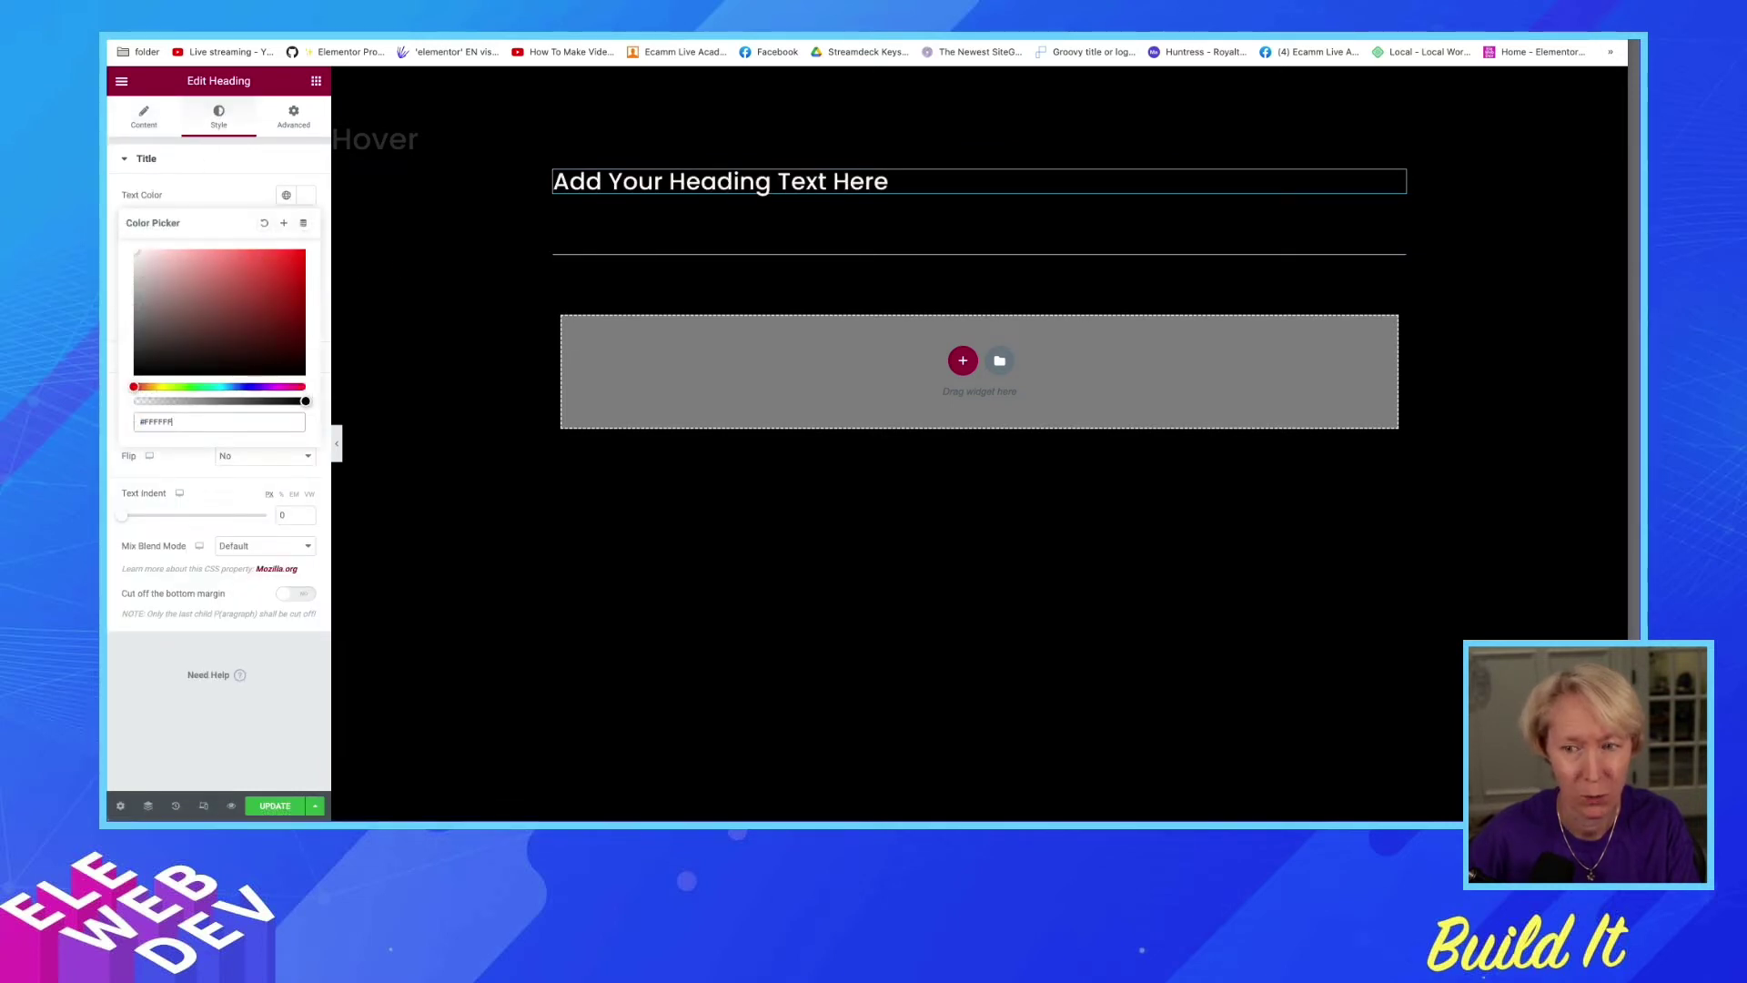
pyautogui.click(258, 168)
pyautogui.click(220, 164)
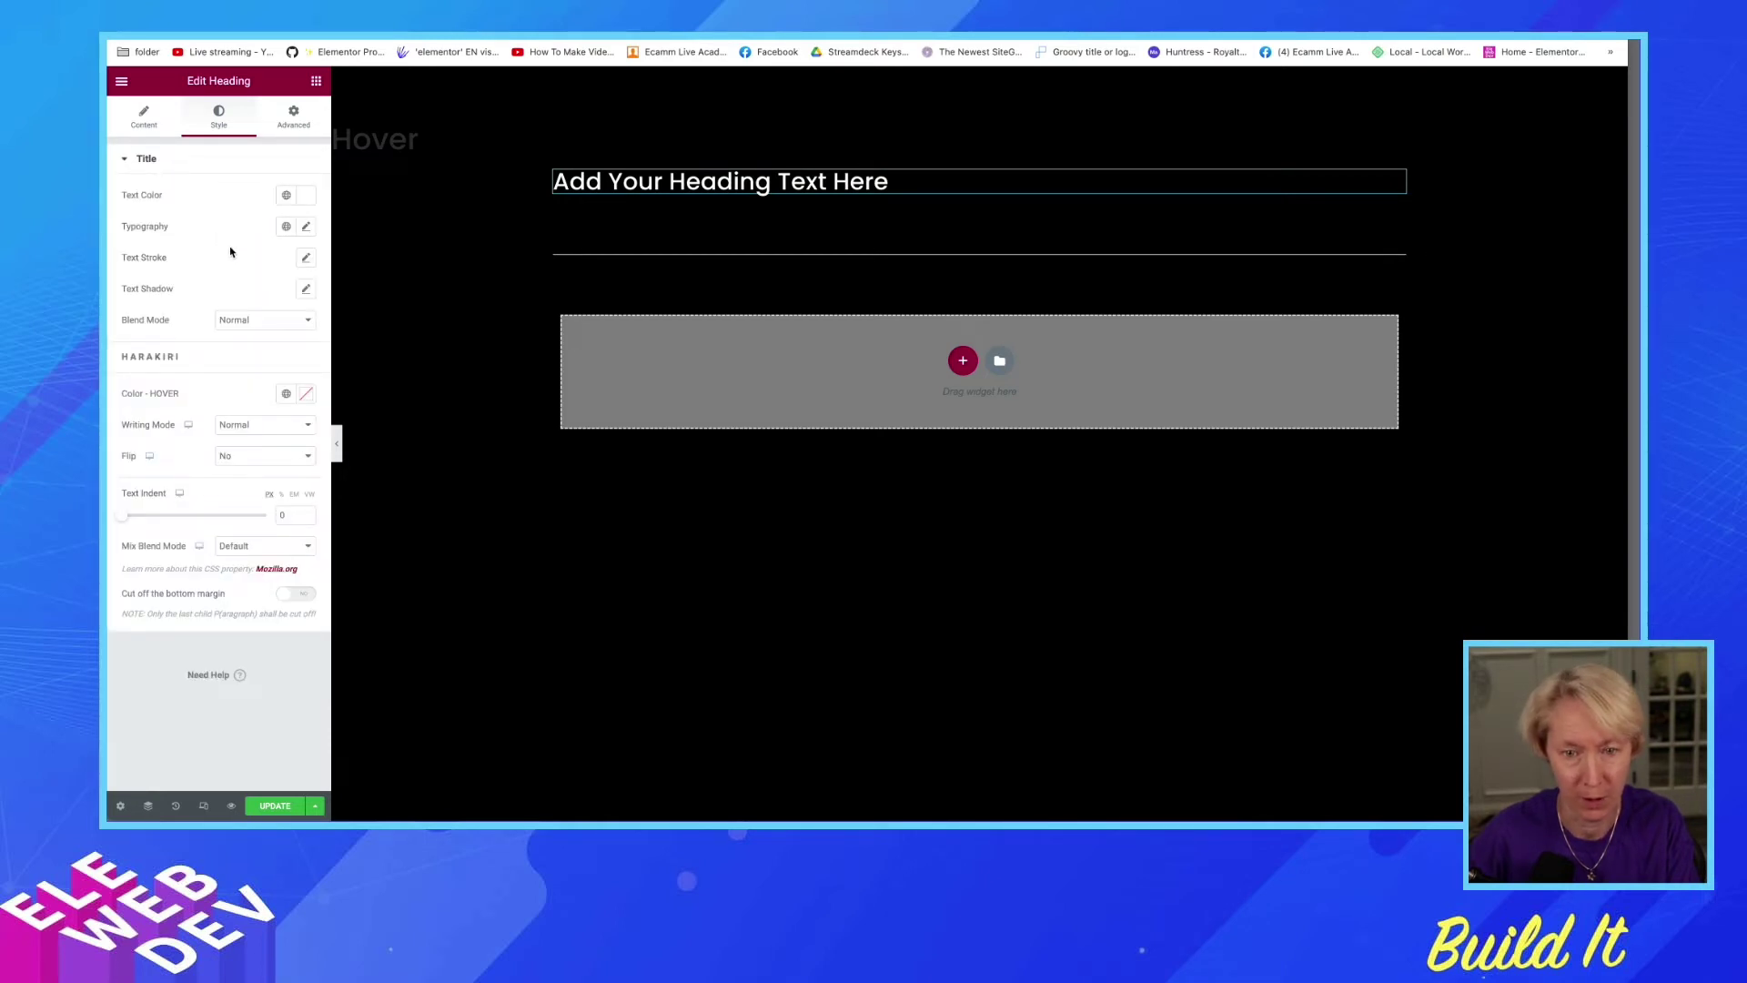
pyautogui.click(145, 120)
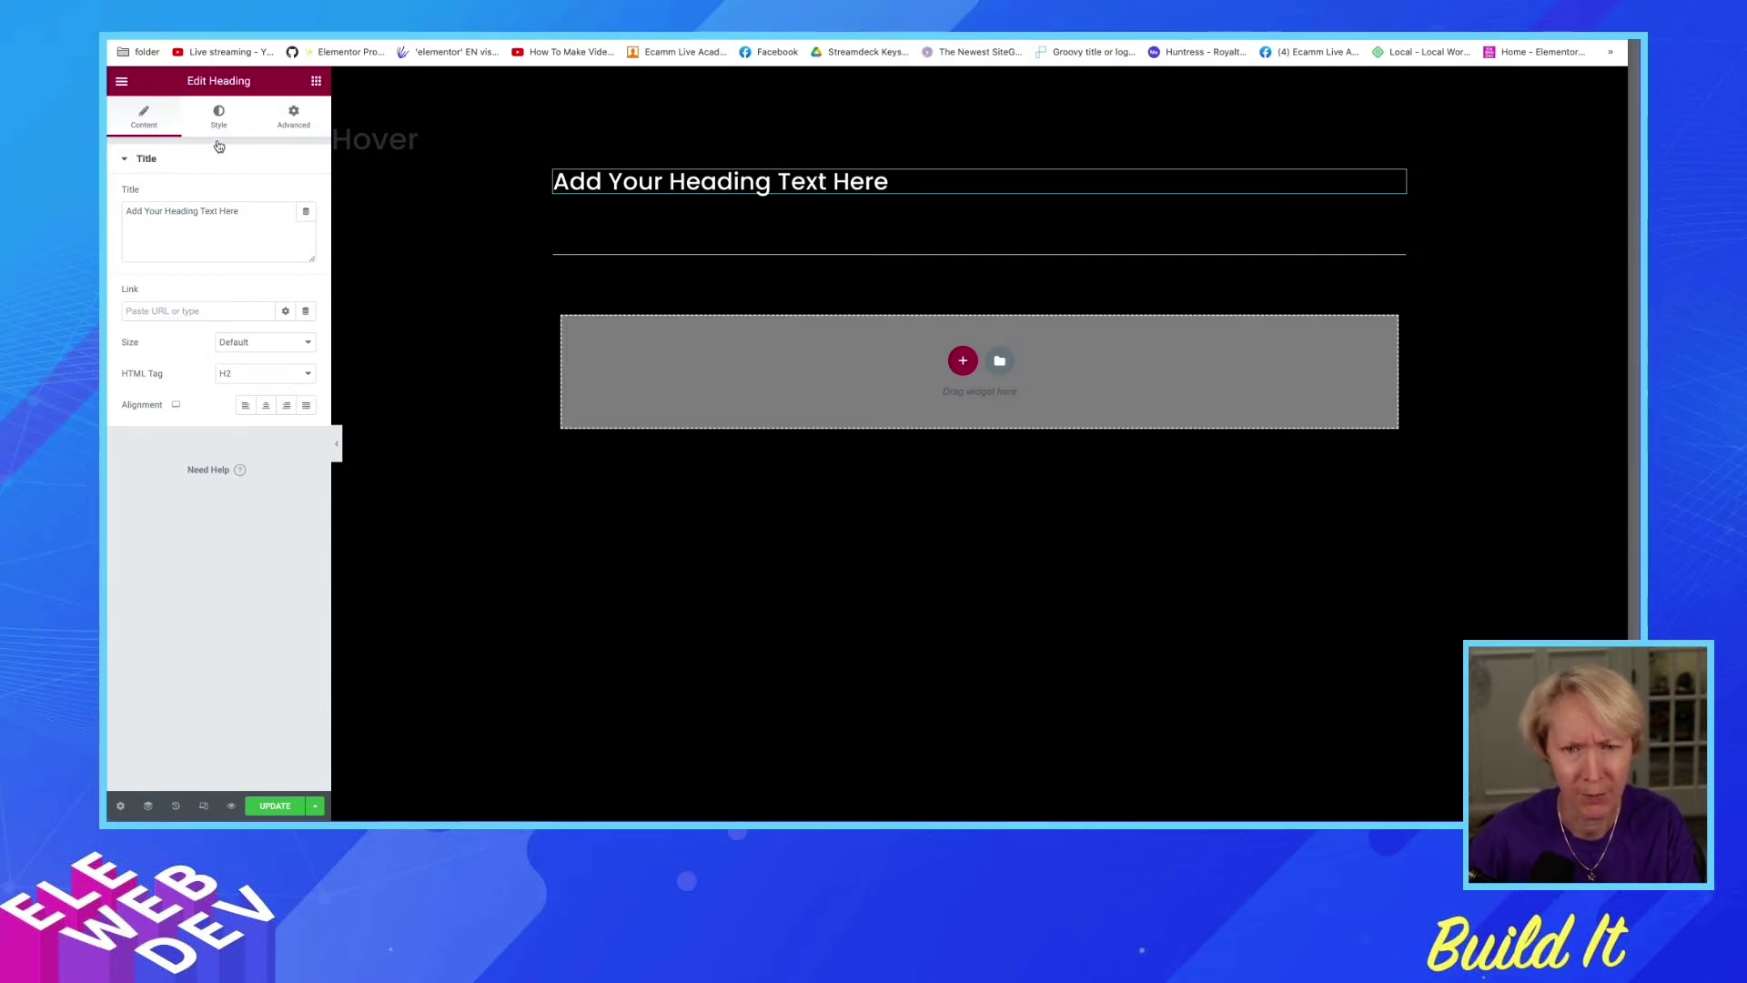
# In the container's Items settings, turn Align Items Center on and then off again.
pyautogui.rightClick(564, 186)
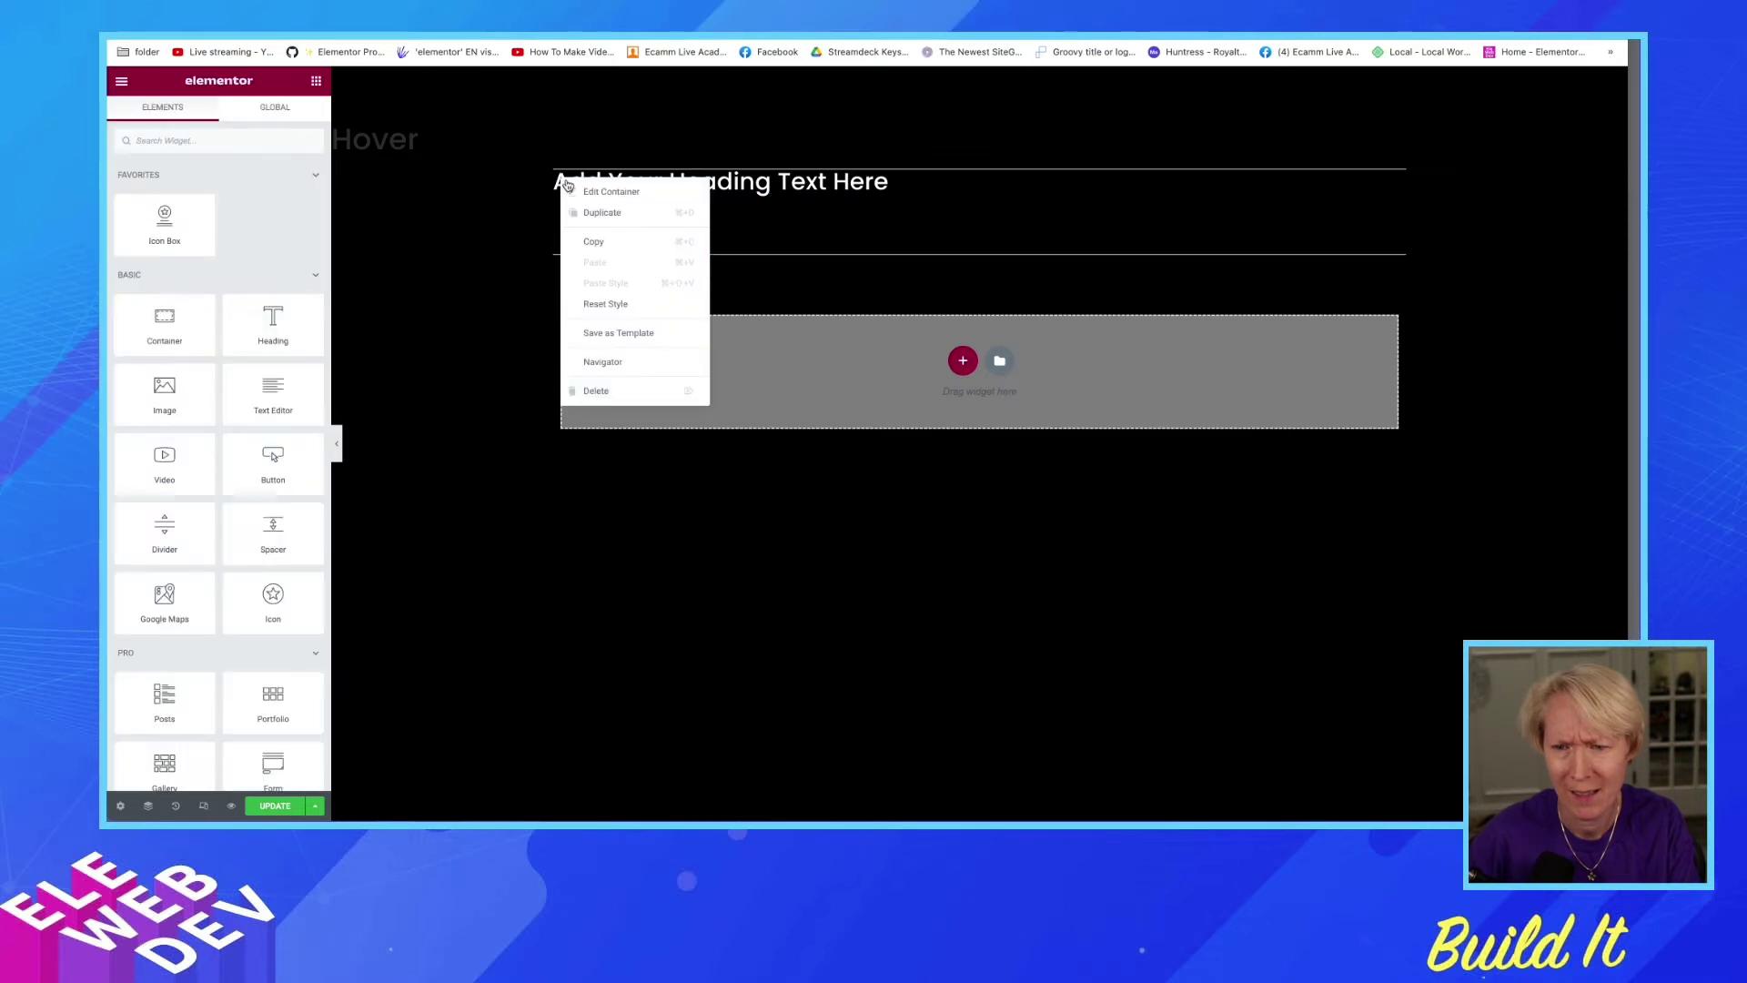
pyautogui.click(587, 191)
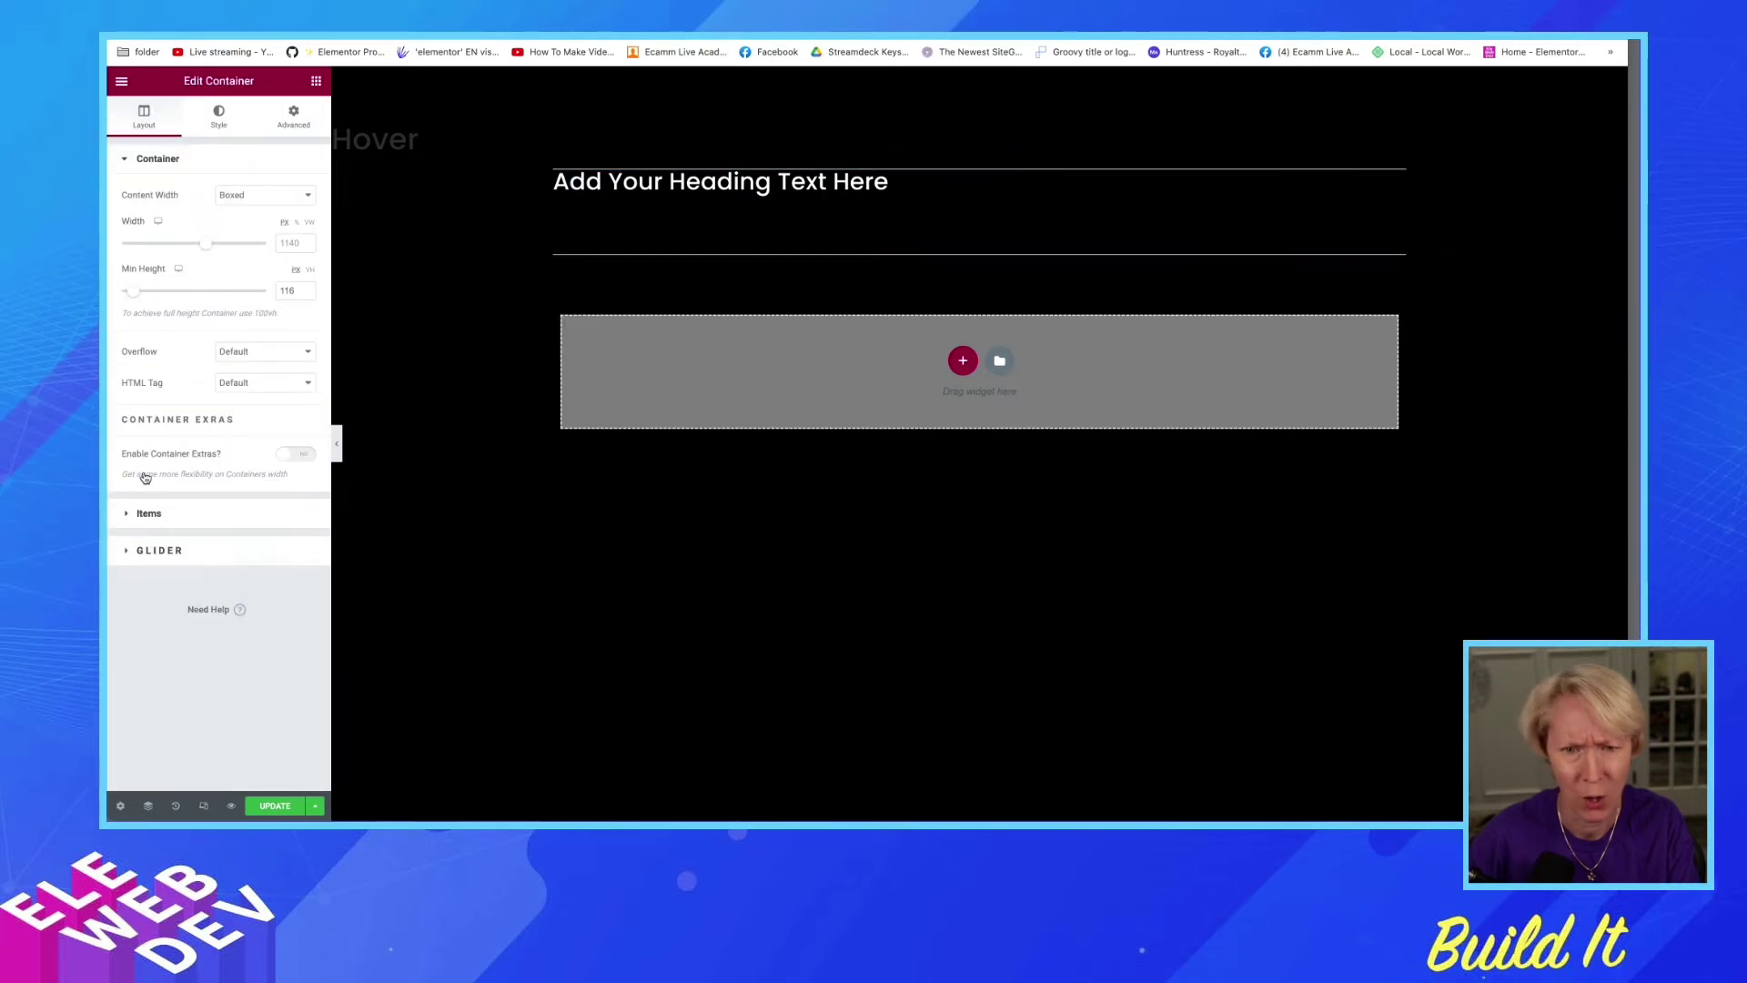
pyautogui.click(201, 516)
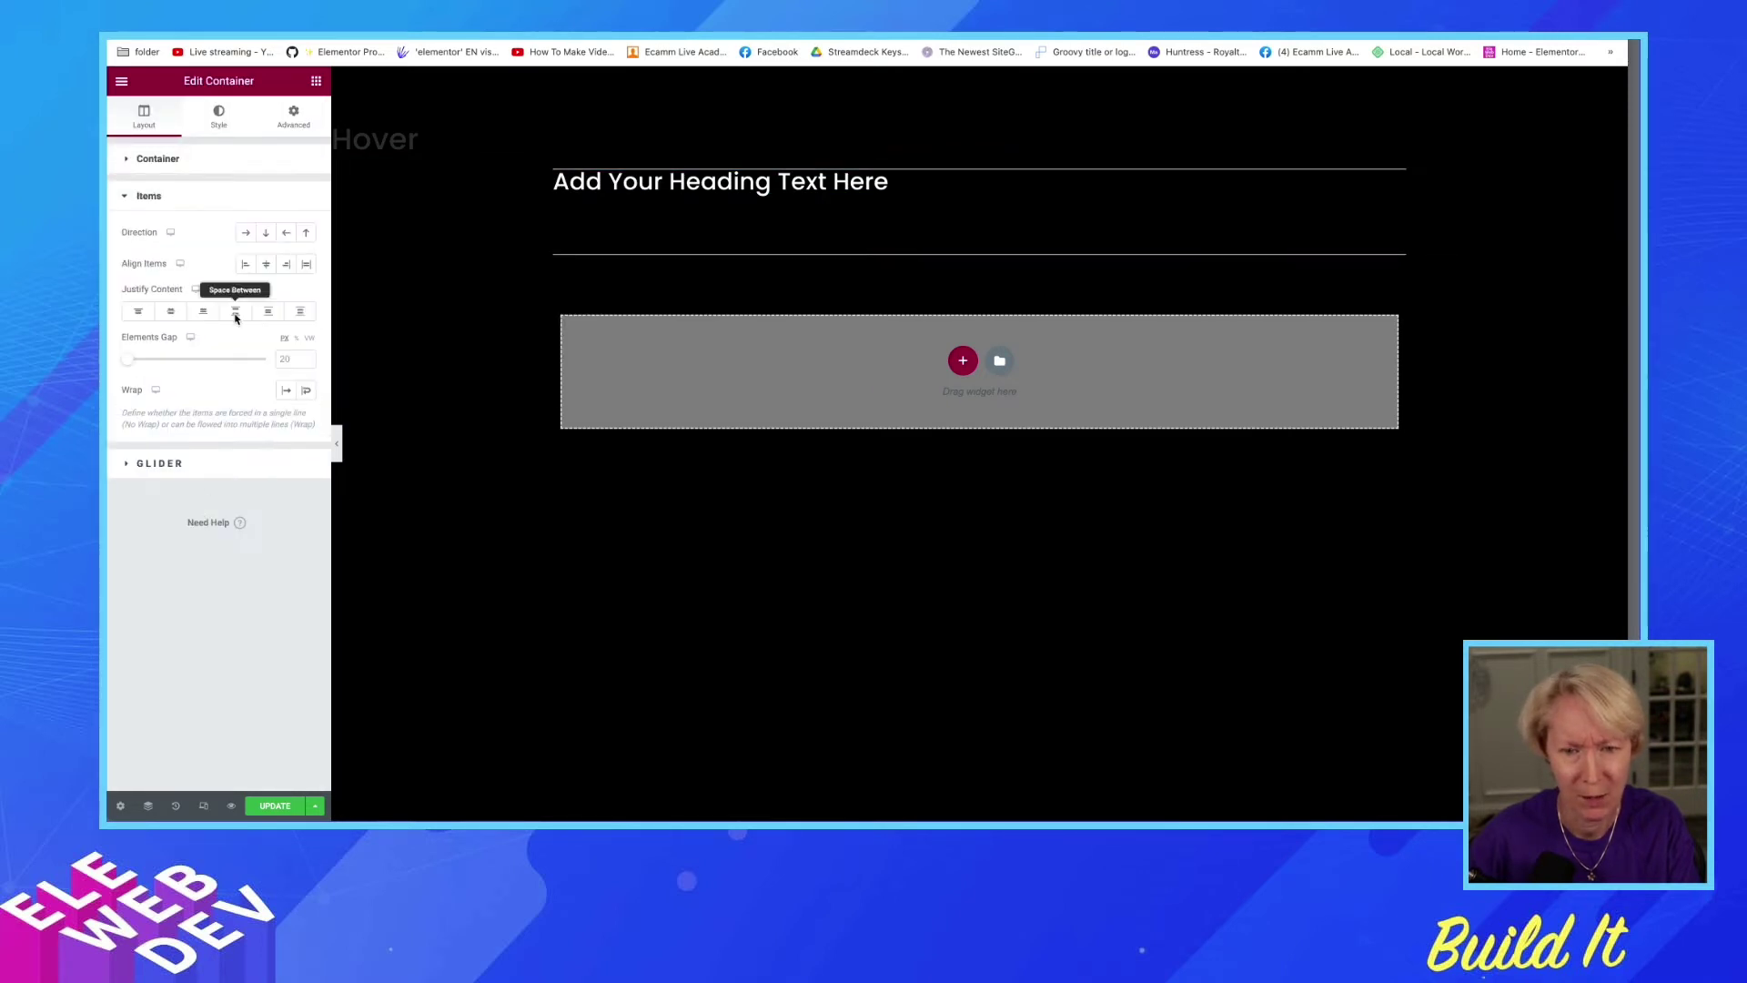
pyautogui.click(269, 269)
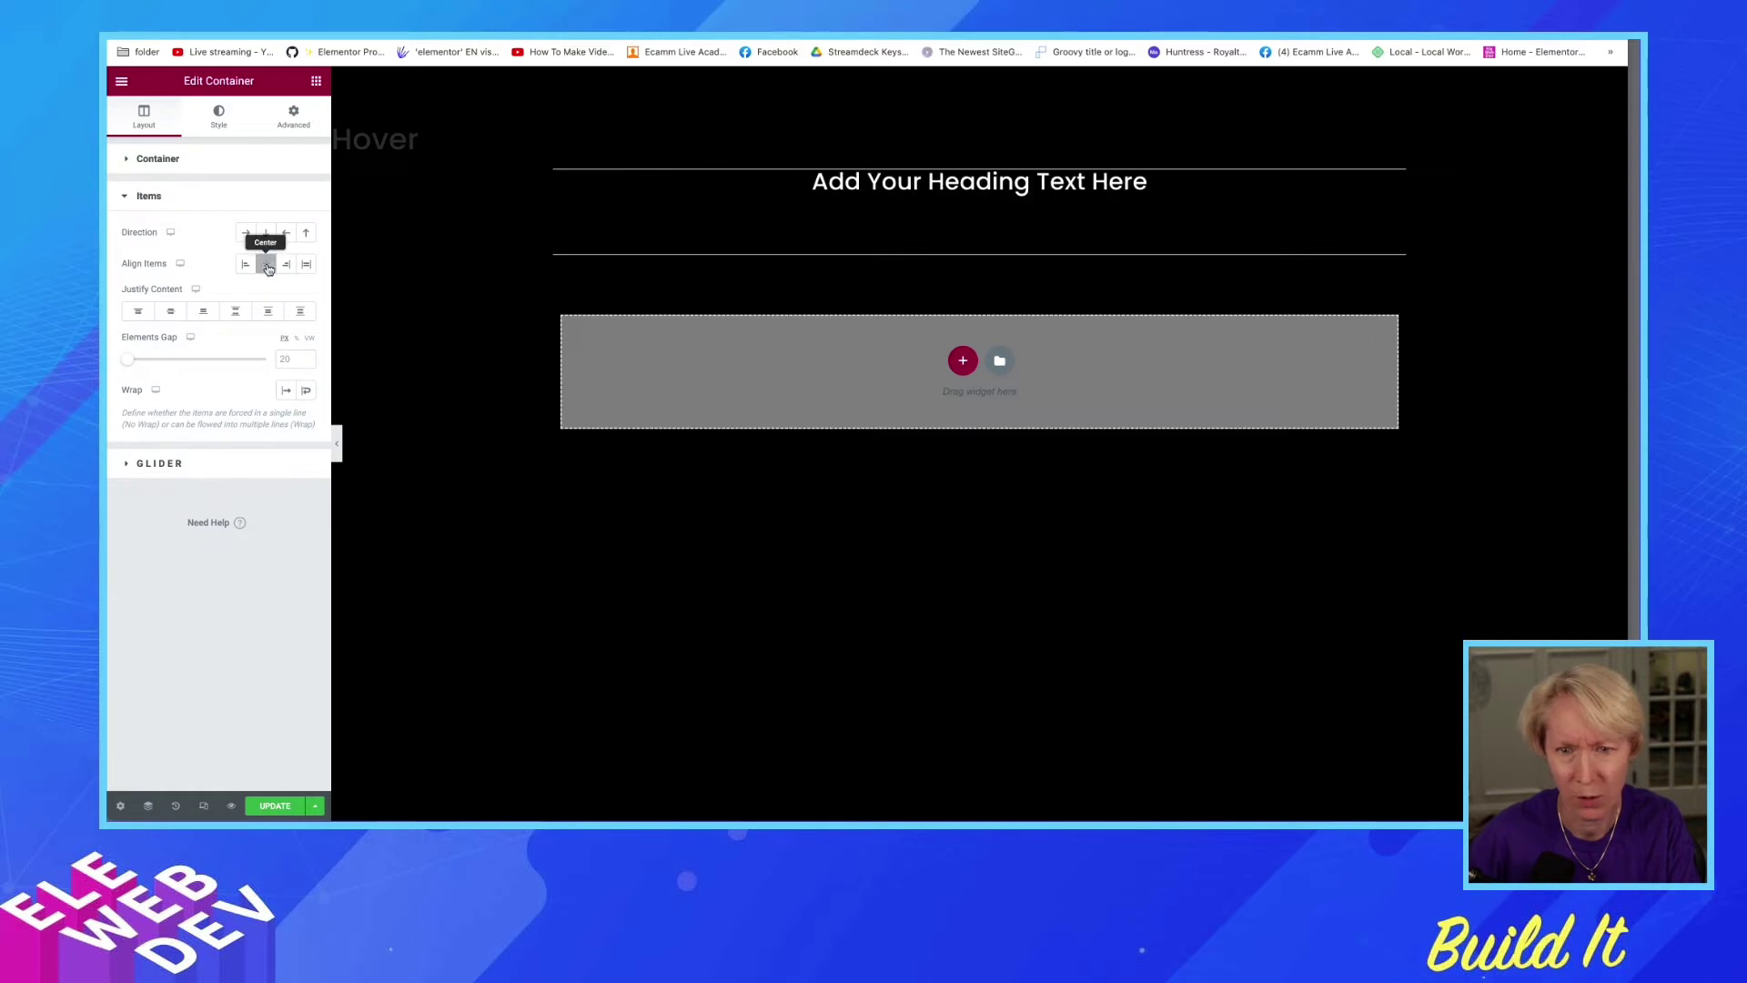
pyautogui.click(268, 269)
# Set Justify Content to Center and add the city image as the background overlay.
pyautogui.click(169, 314)
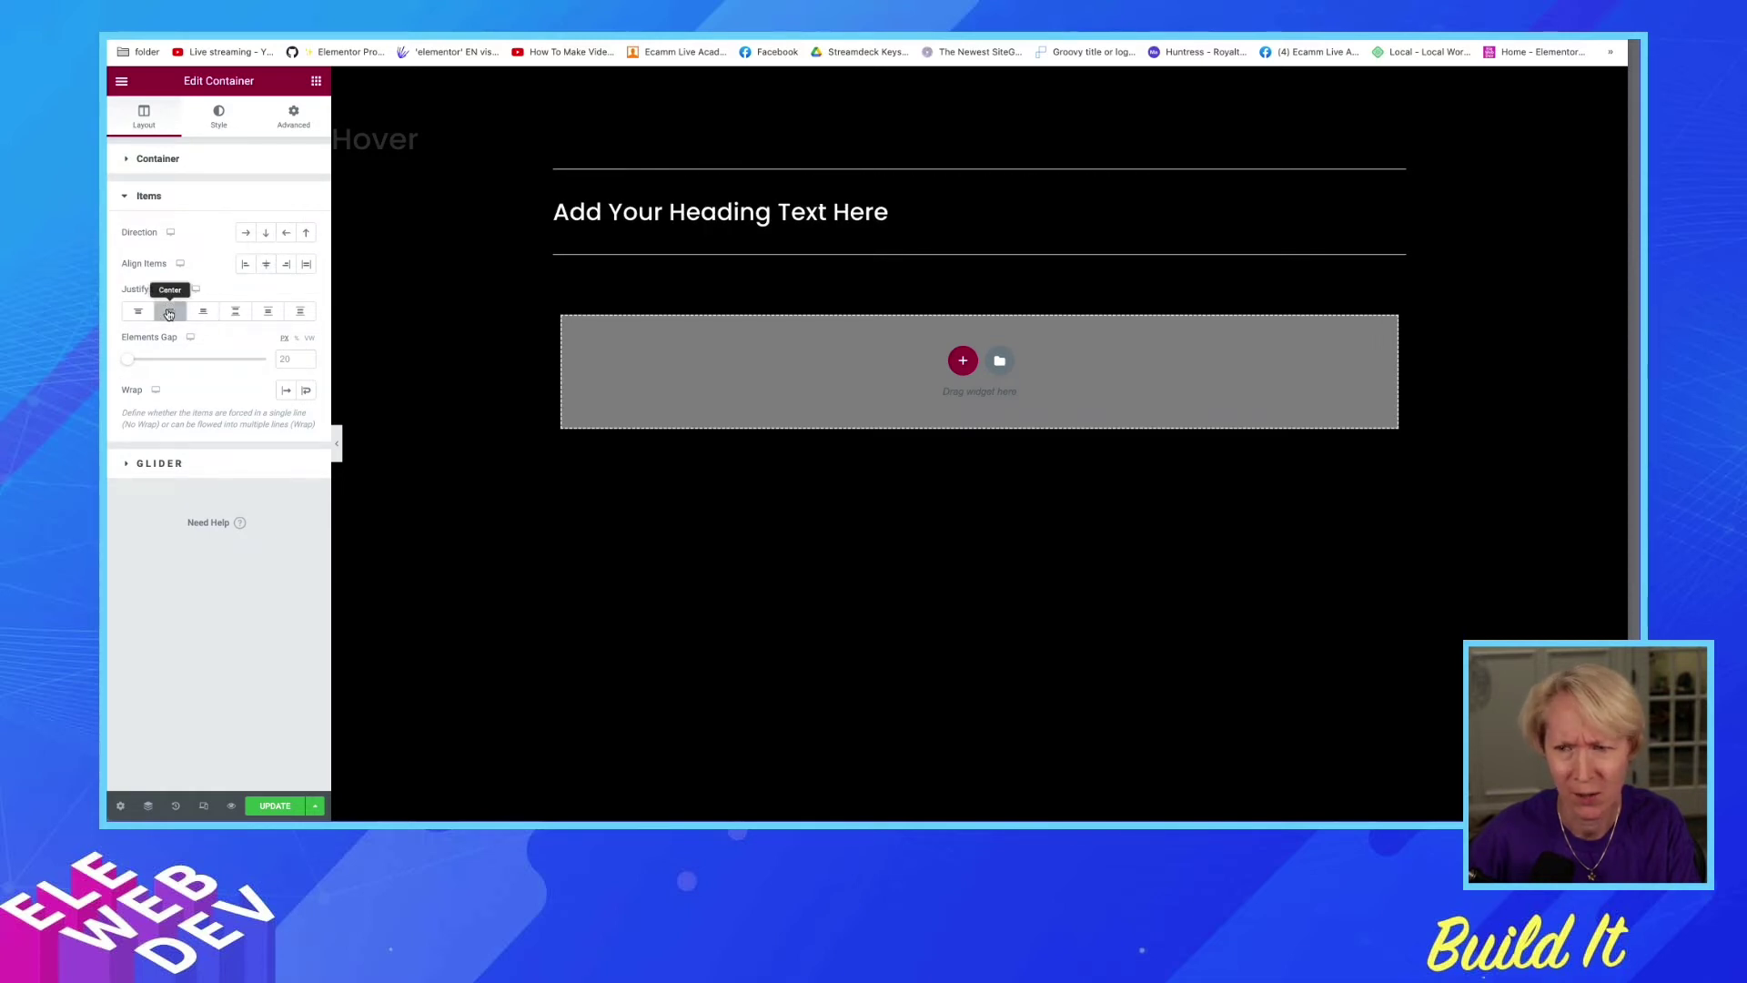
pyautogui.click(218, 117)
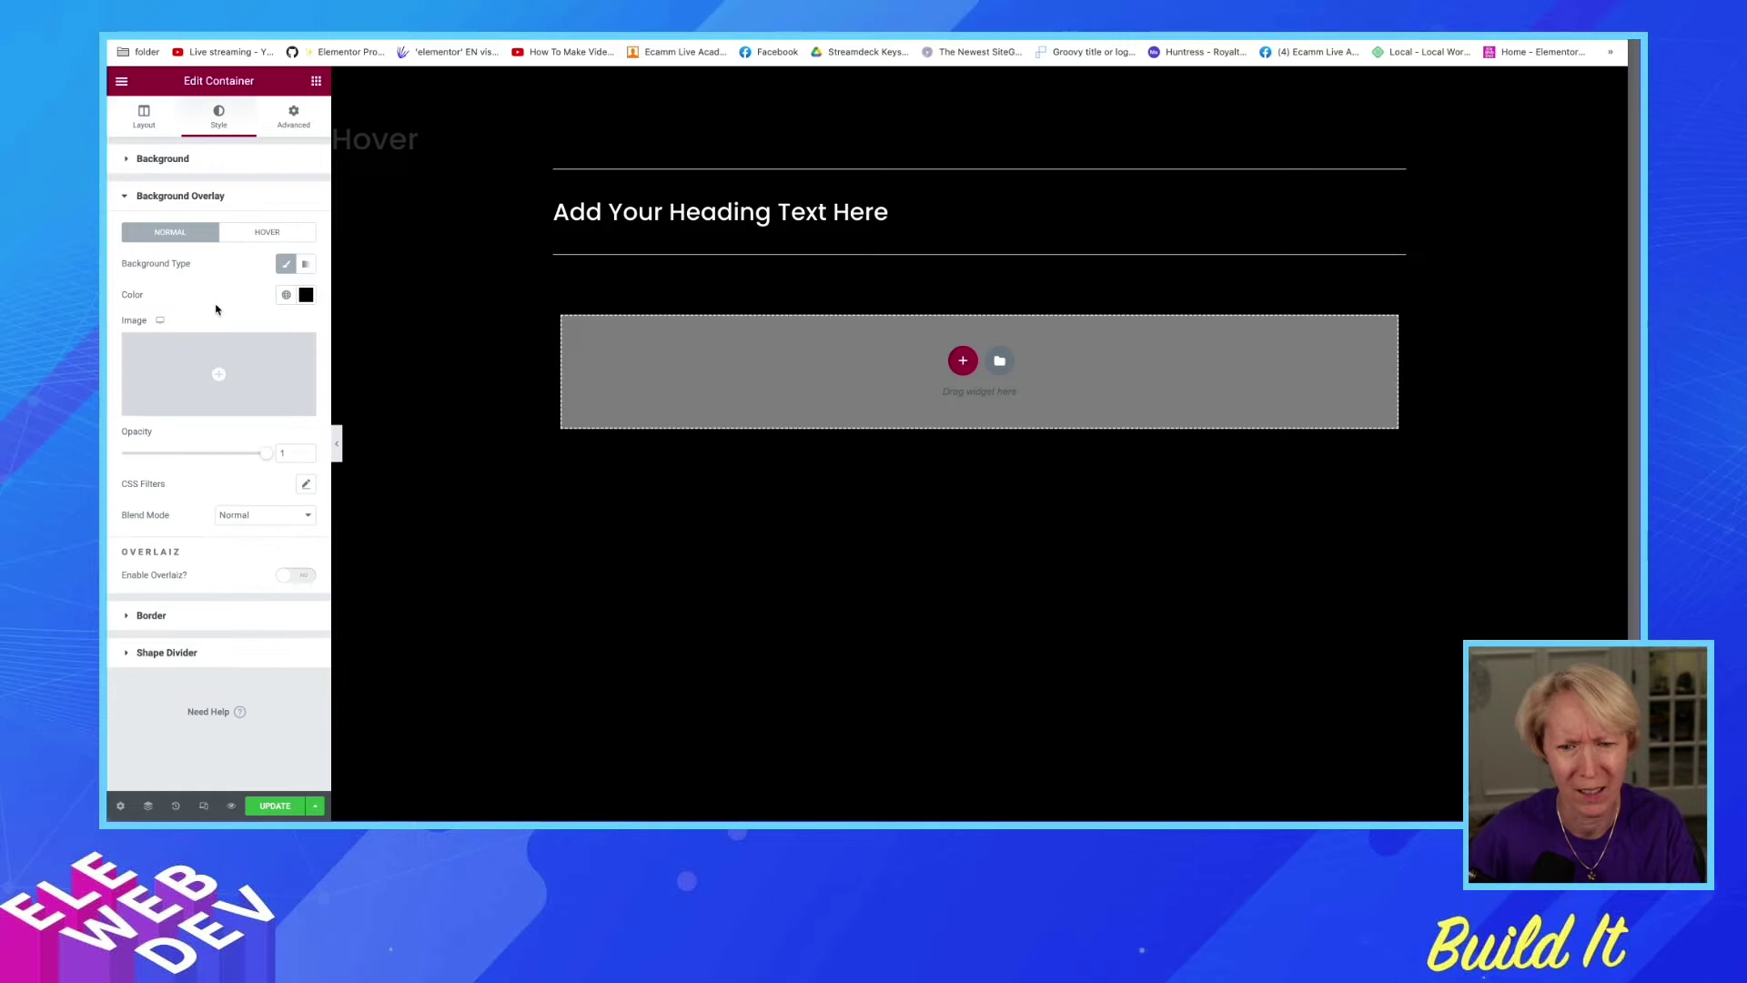
pyautogui.click(209, 411)
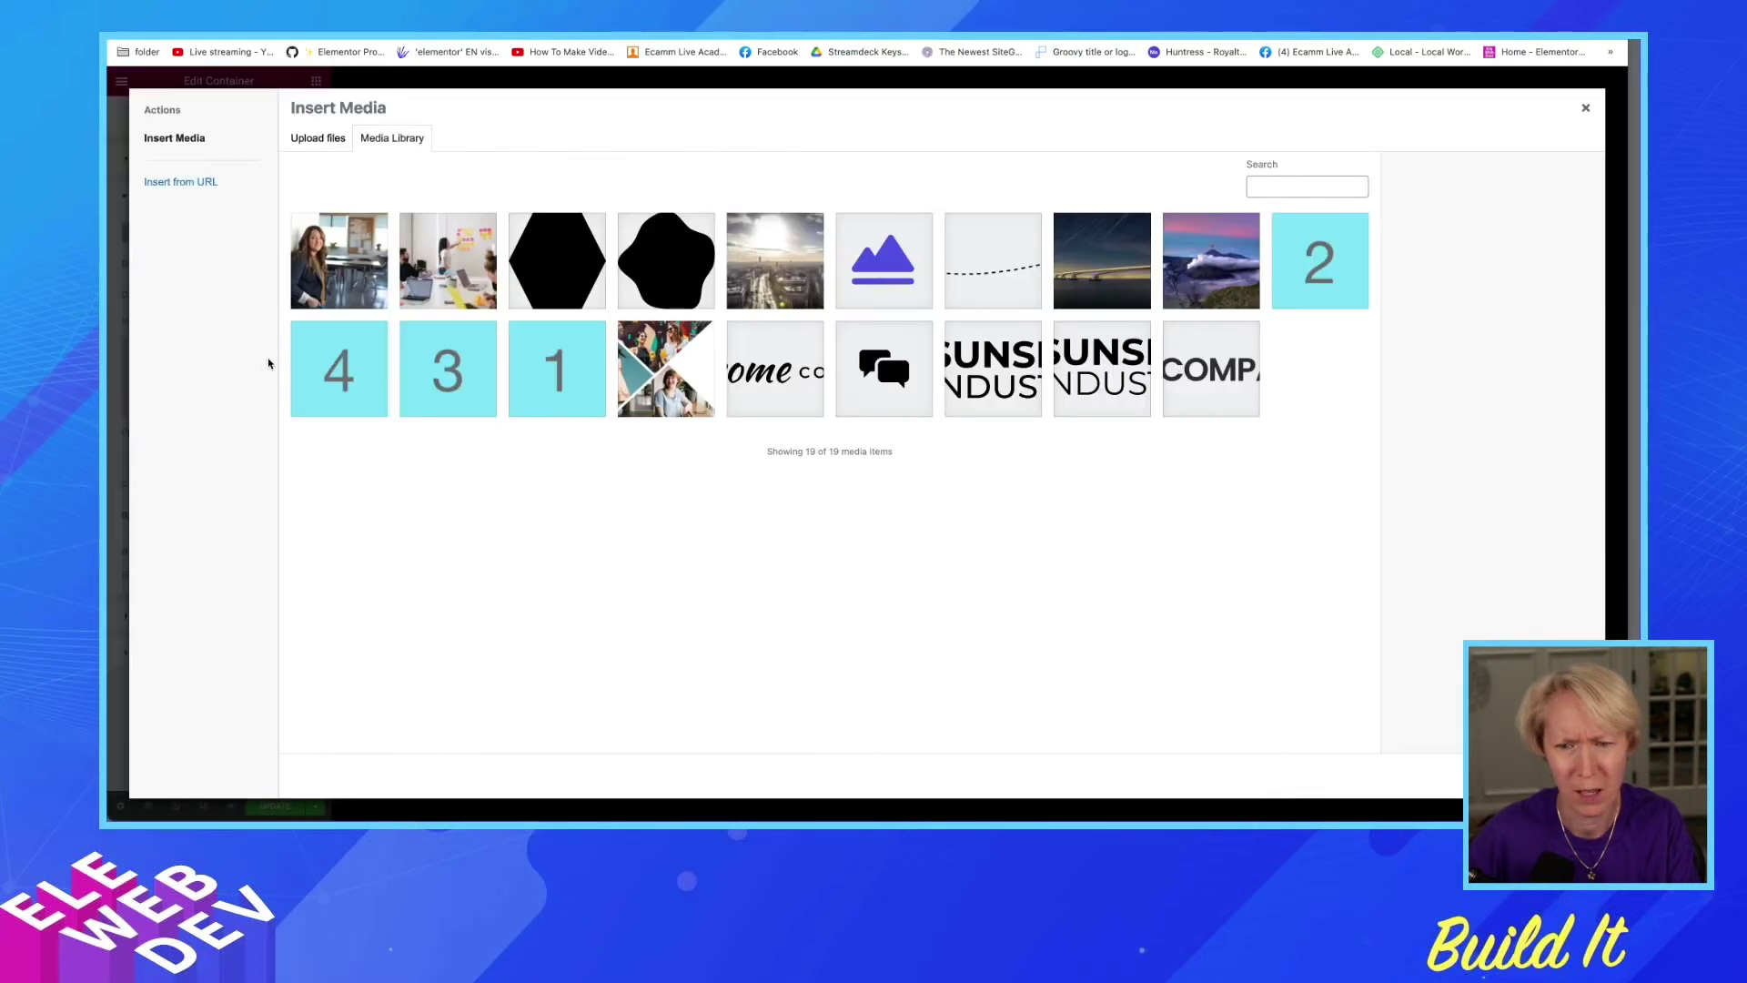
pyautogui.click(813, 253)
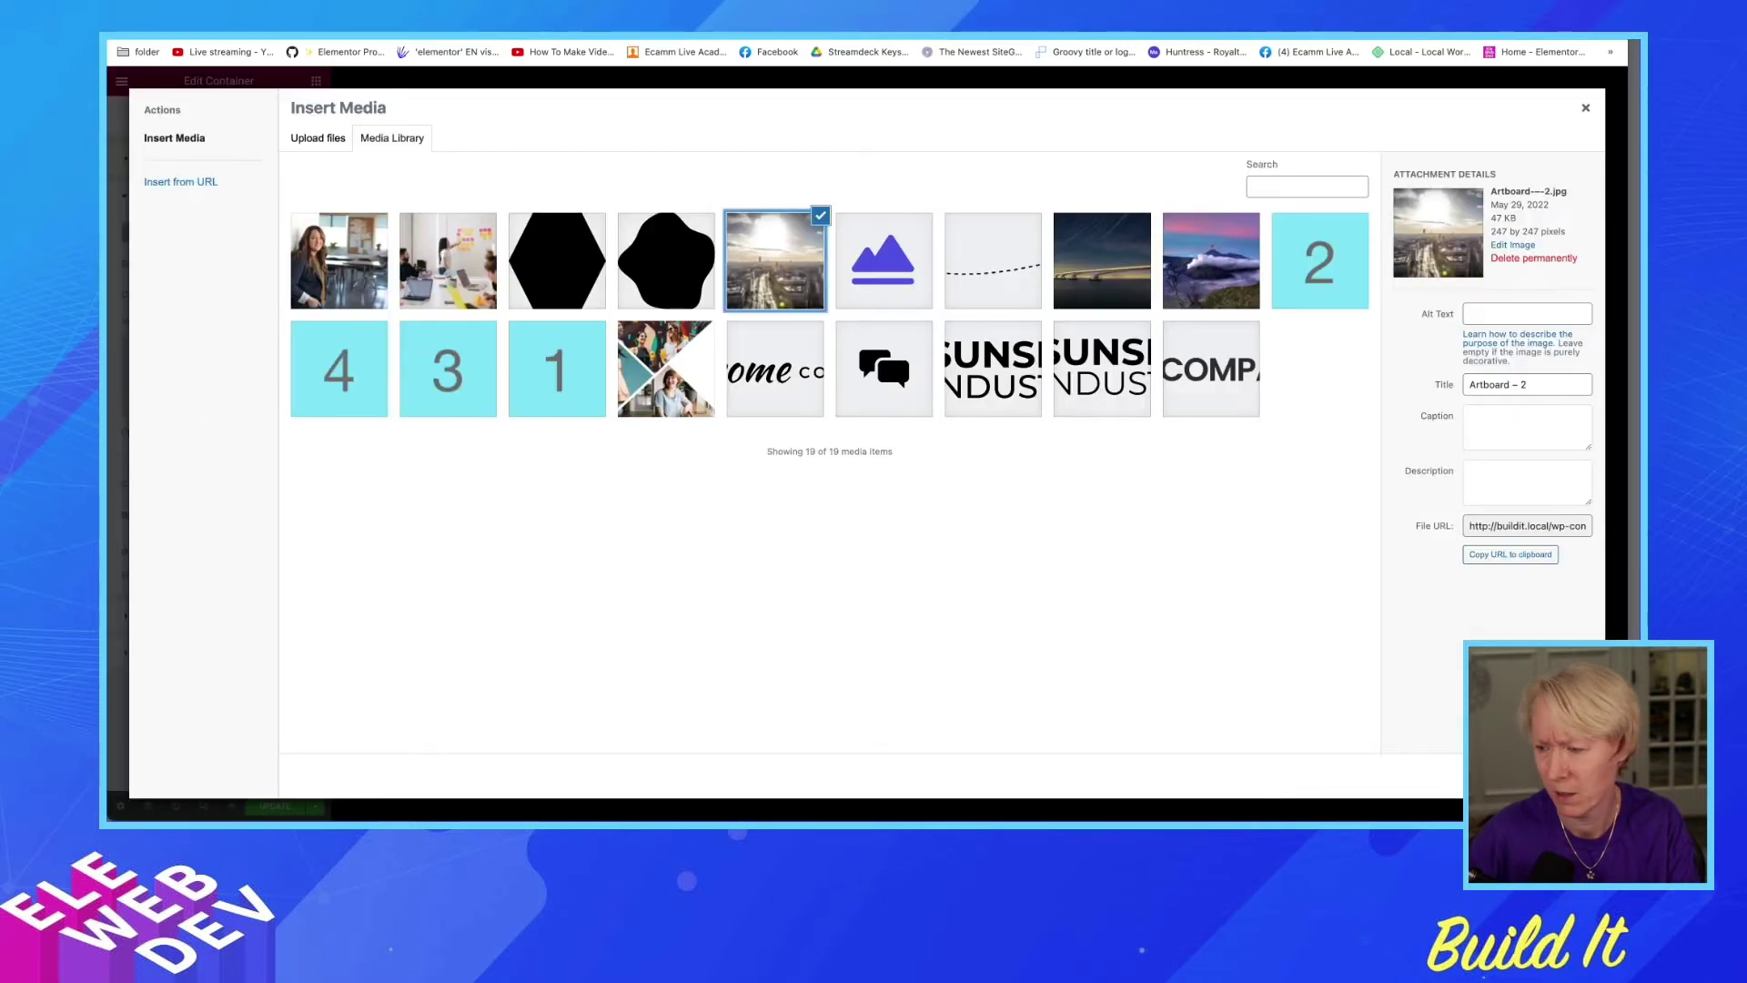
pyautogui.click(1456, 773)
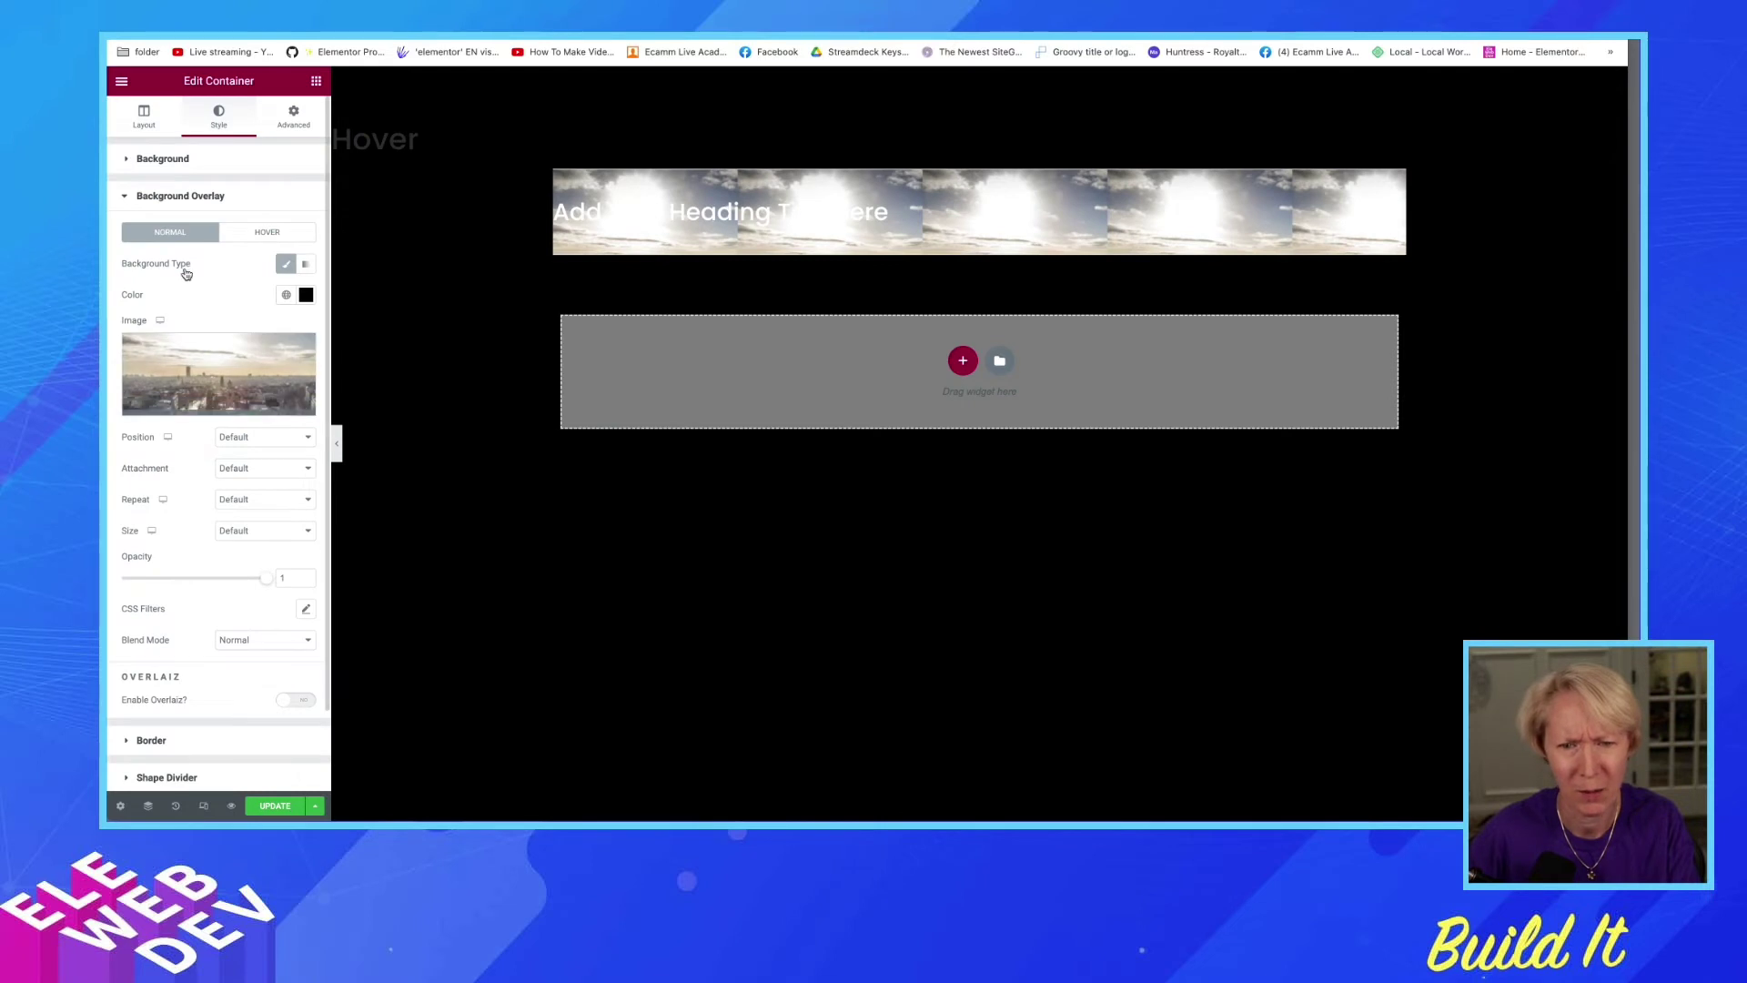
# Set the hover overlay to the city image with Center Center, No-repeat and Cover.
pyautogui.click(266, 233)
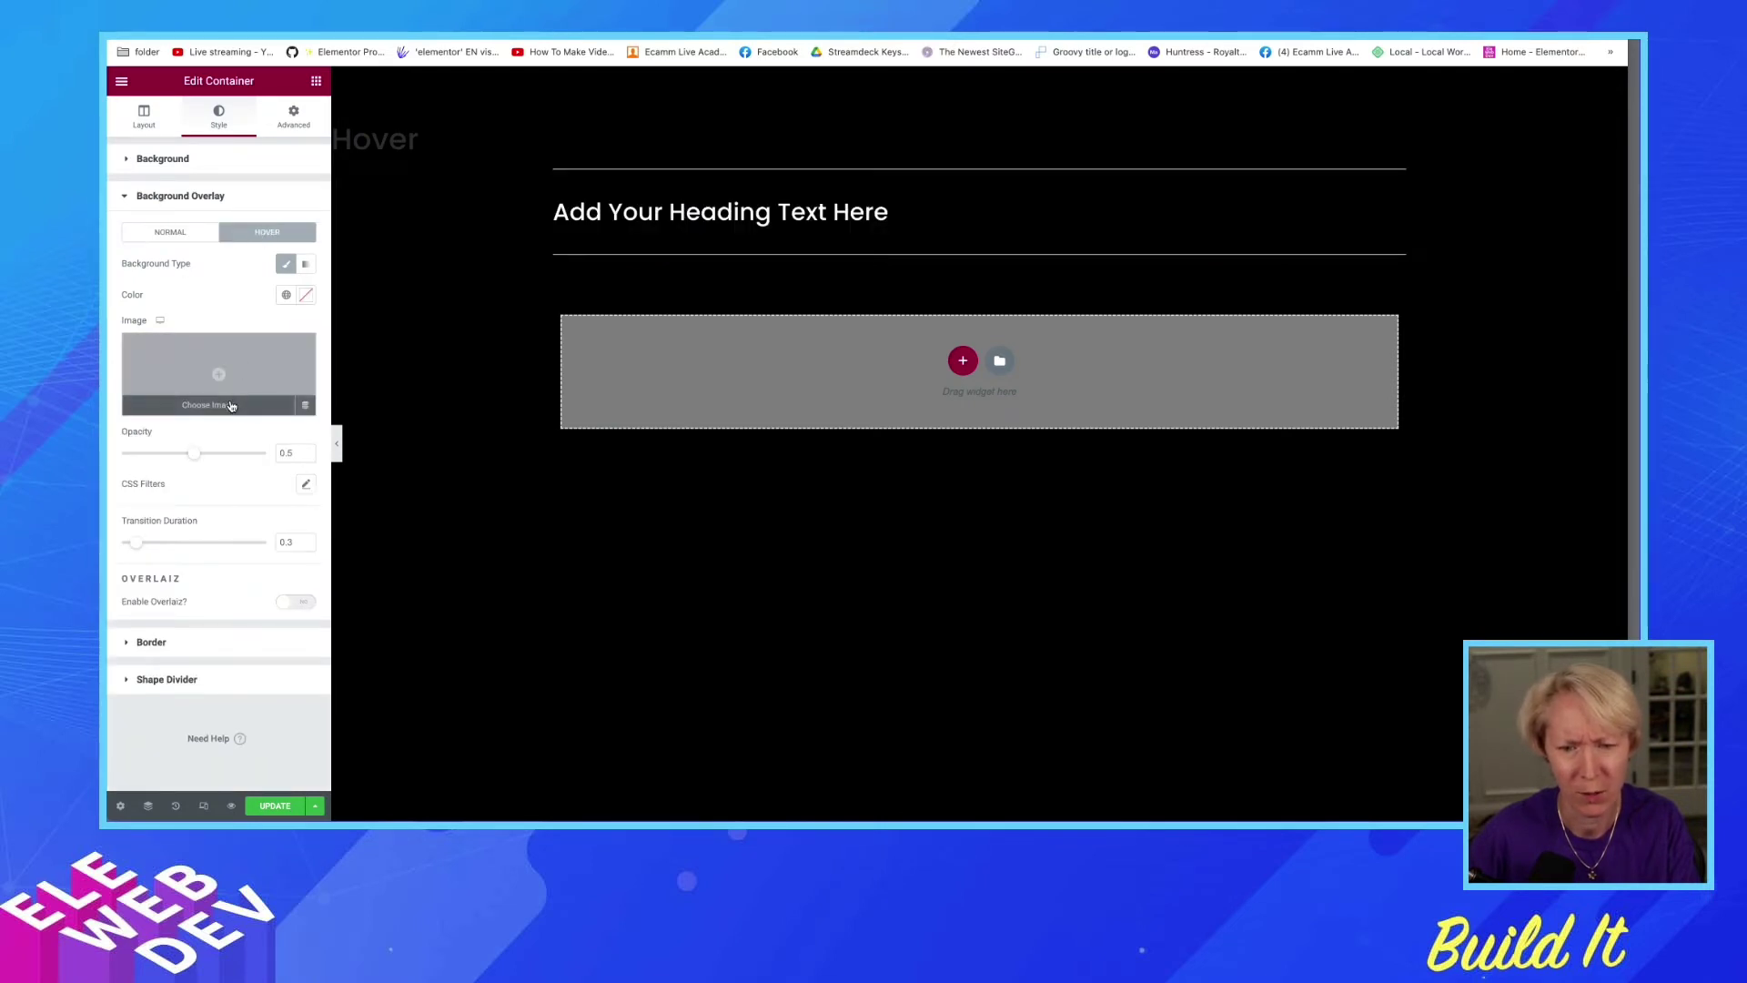
pyautogui.click(232, 403)
pyautogui.click(748, 269)
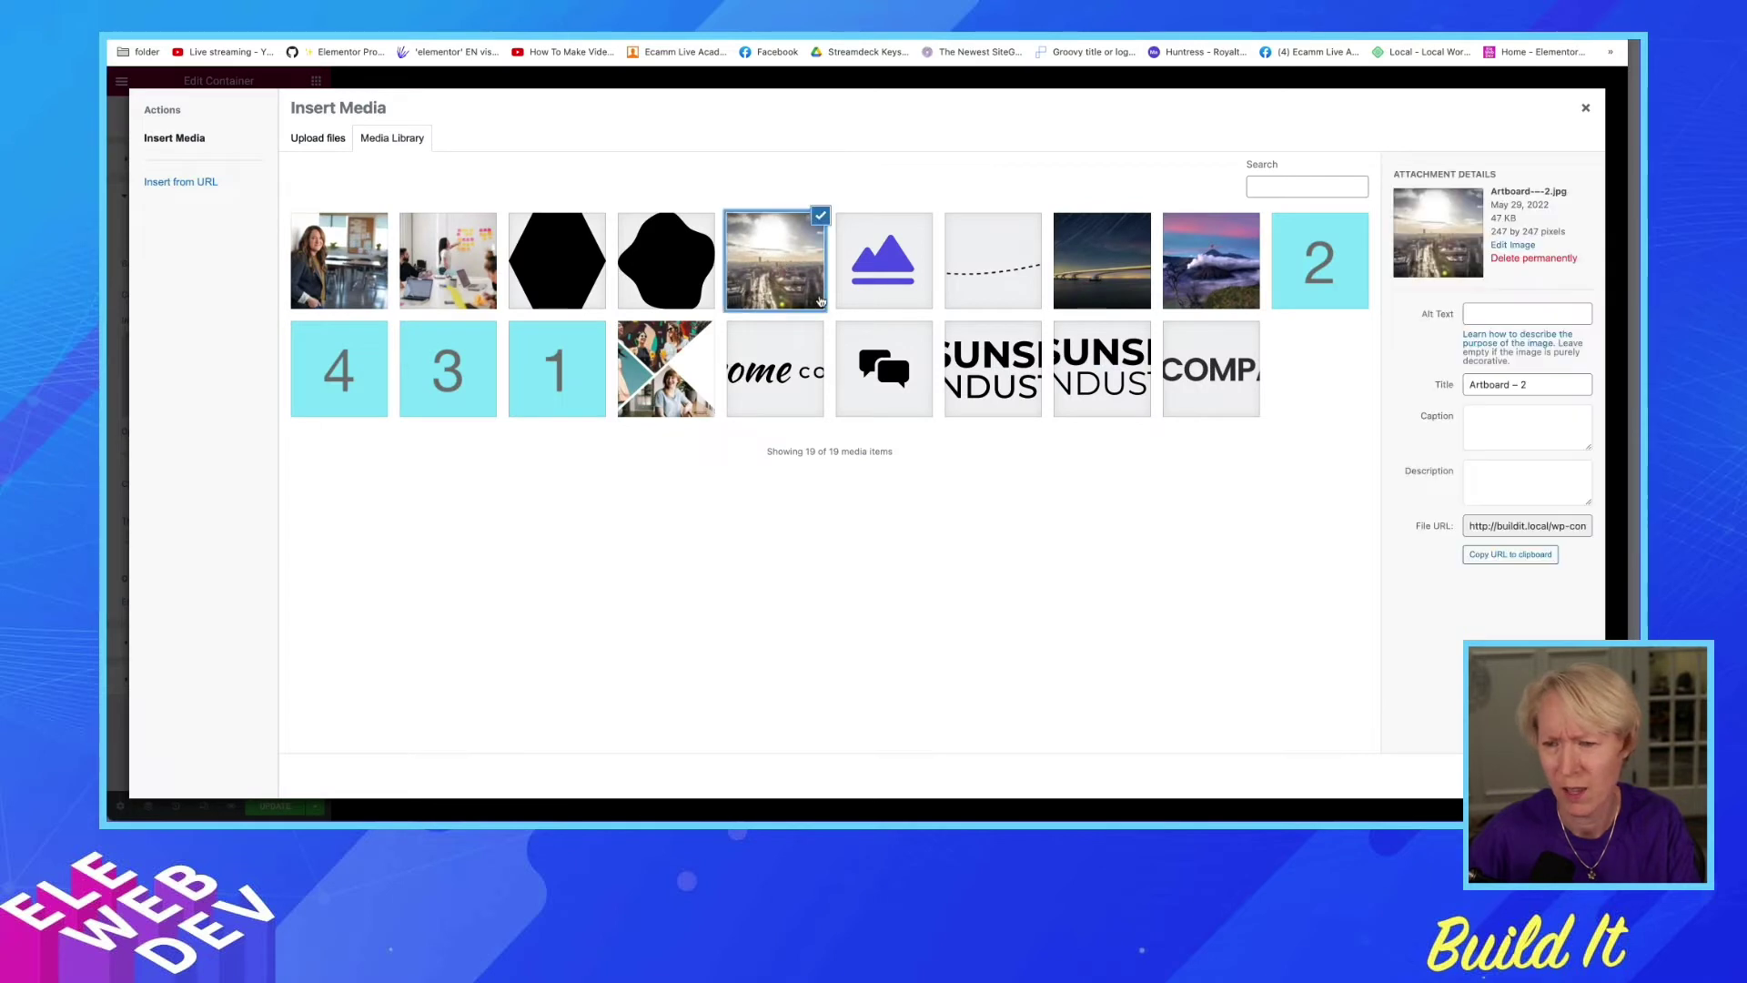
pyautogui.click(1547, 776)
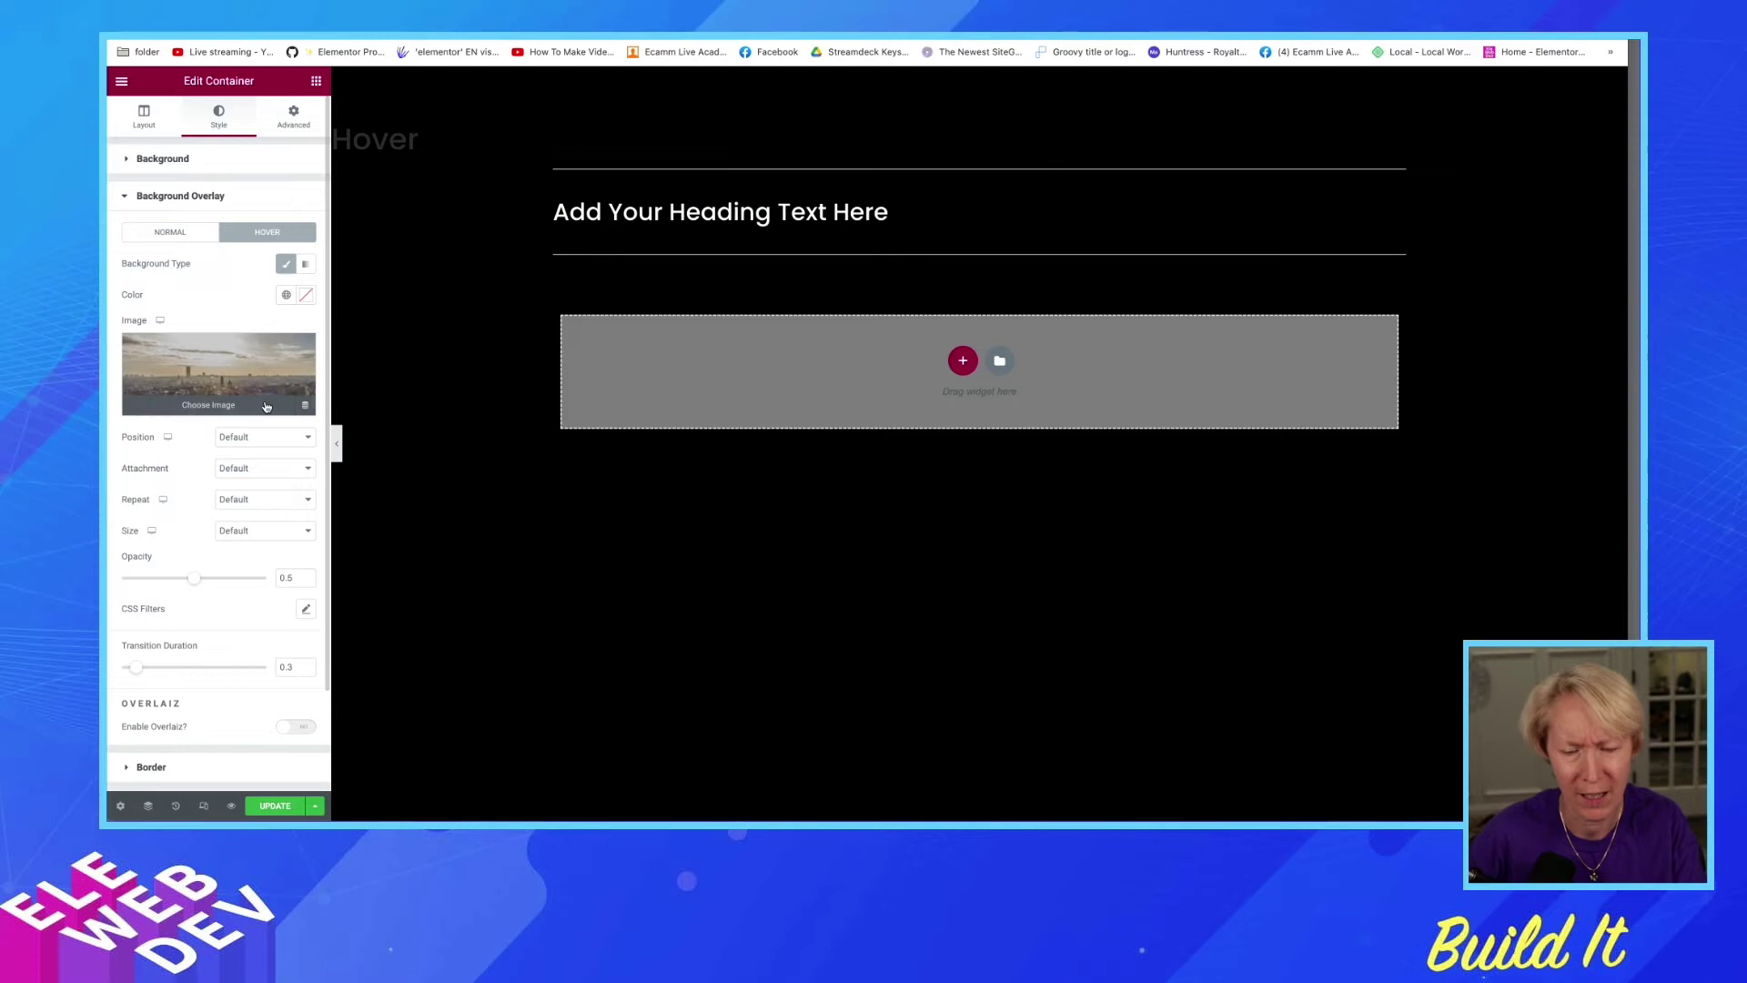
pyautogui.click(235, 439)
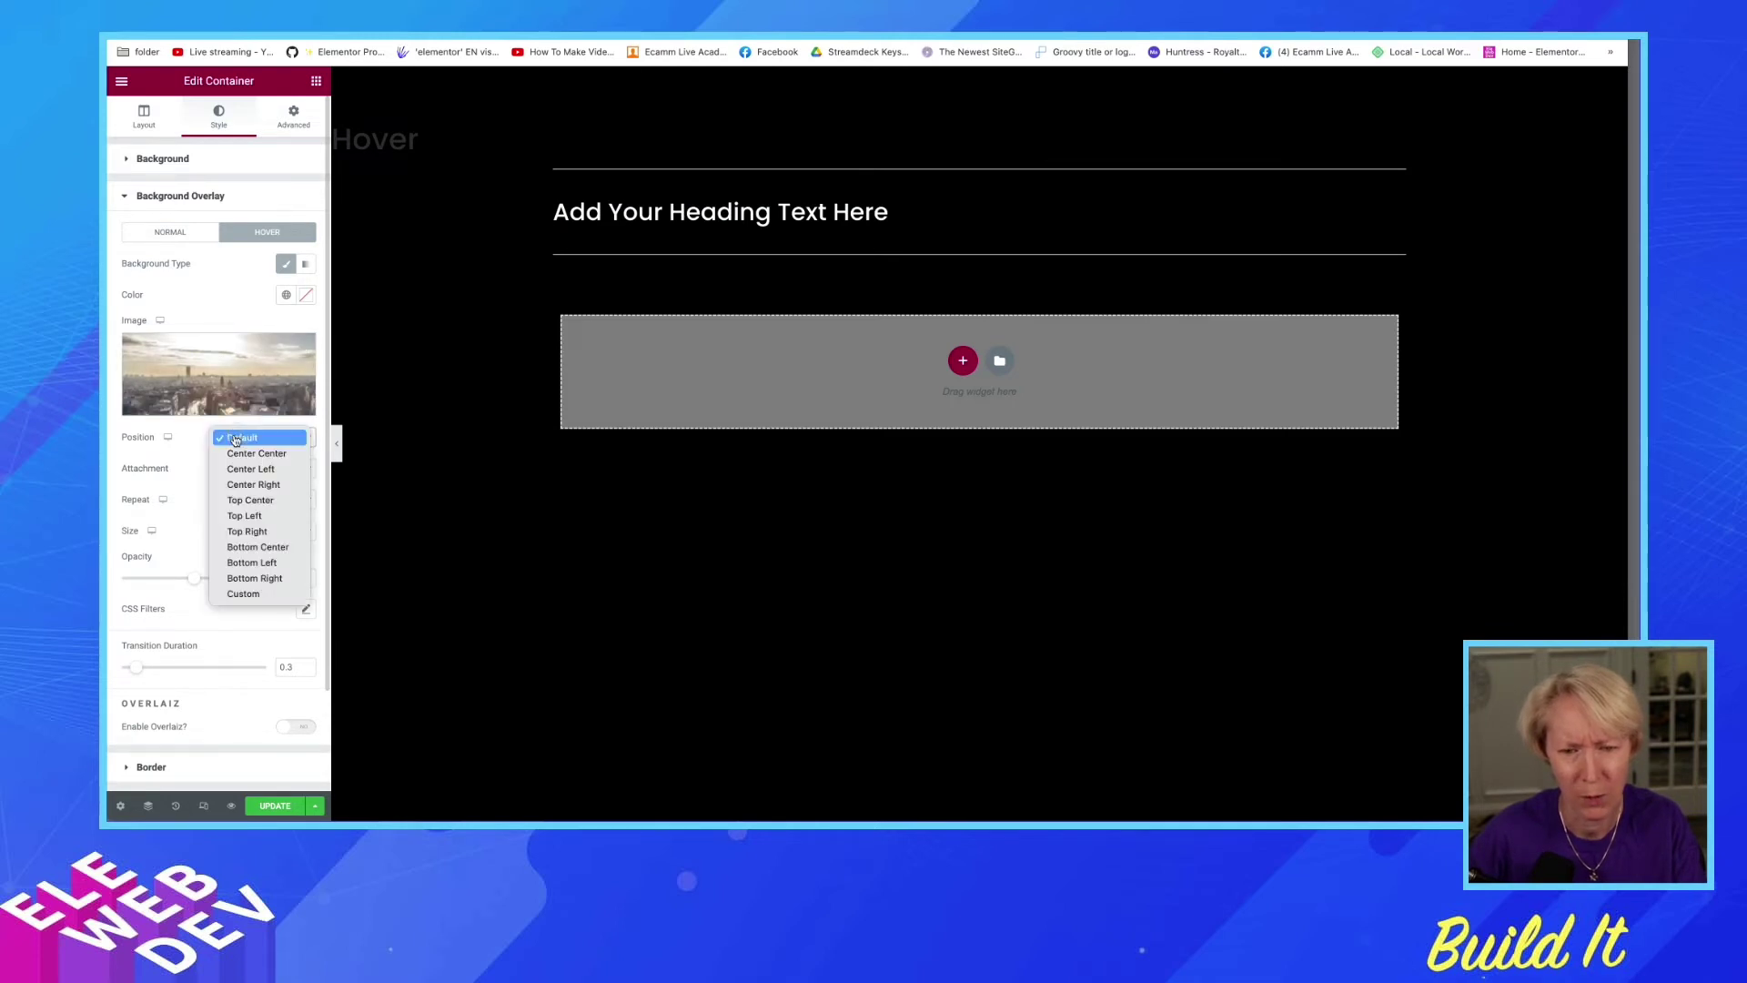
pyautogui.click(244, 453)
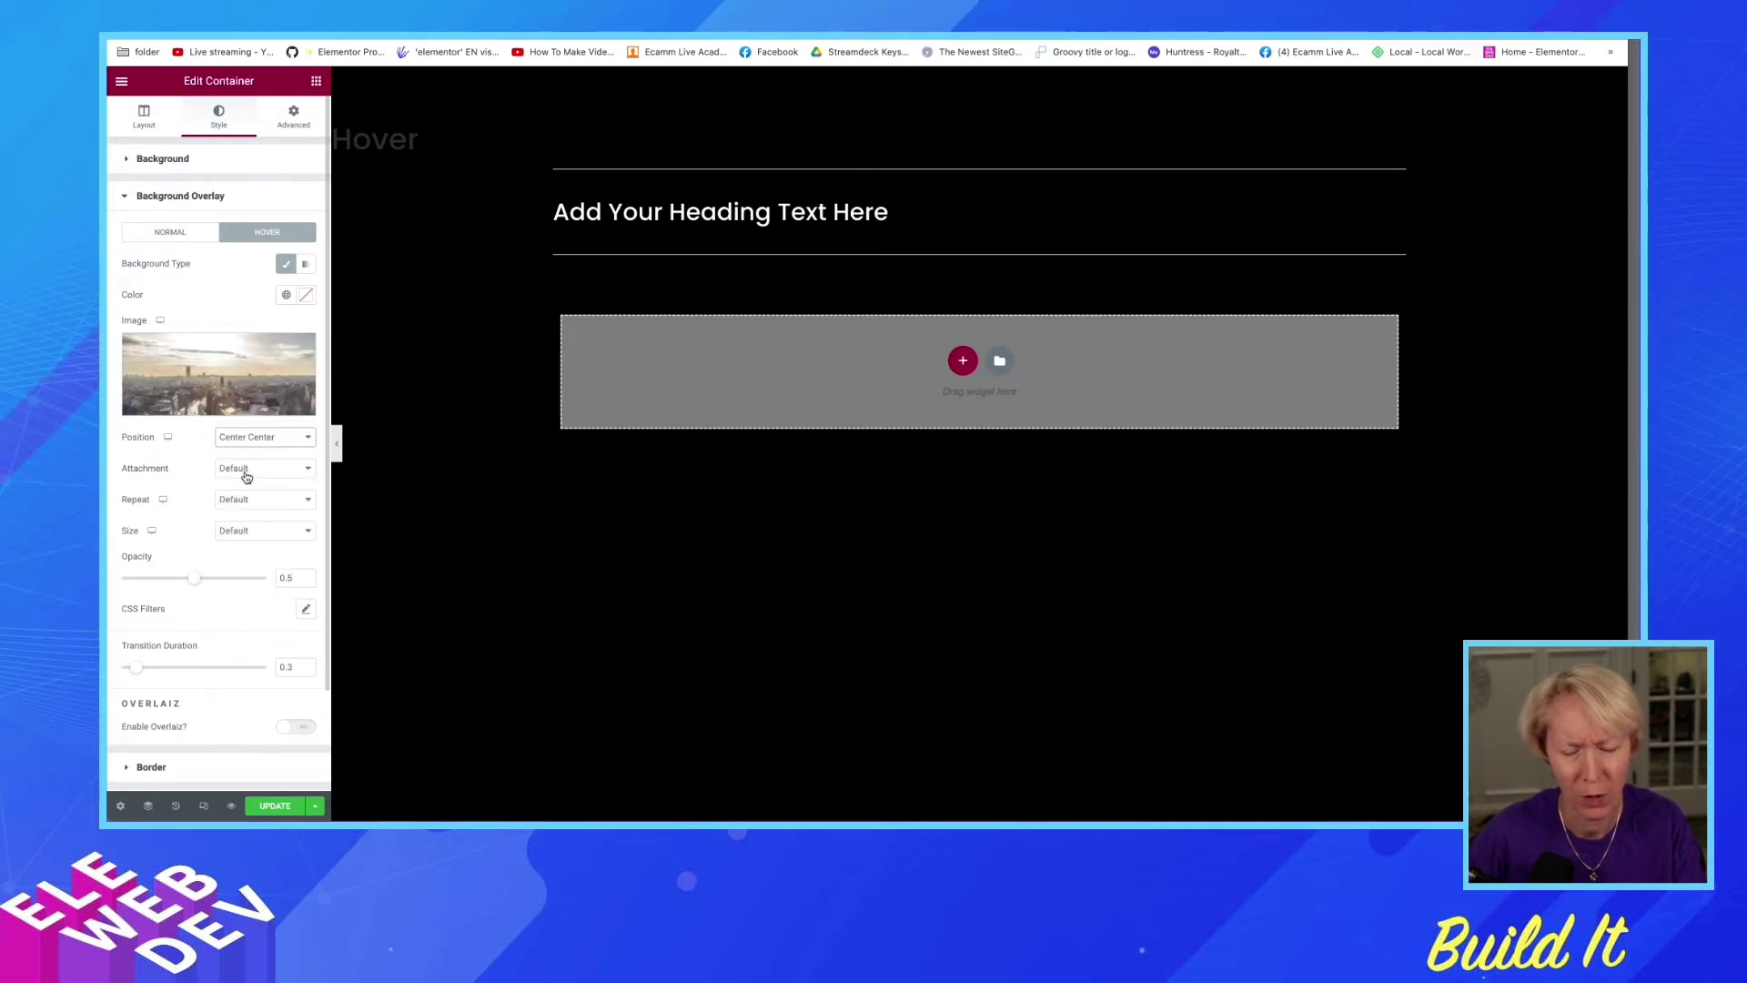
pyautogui.click(244, 503)
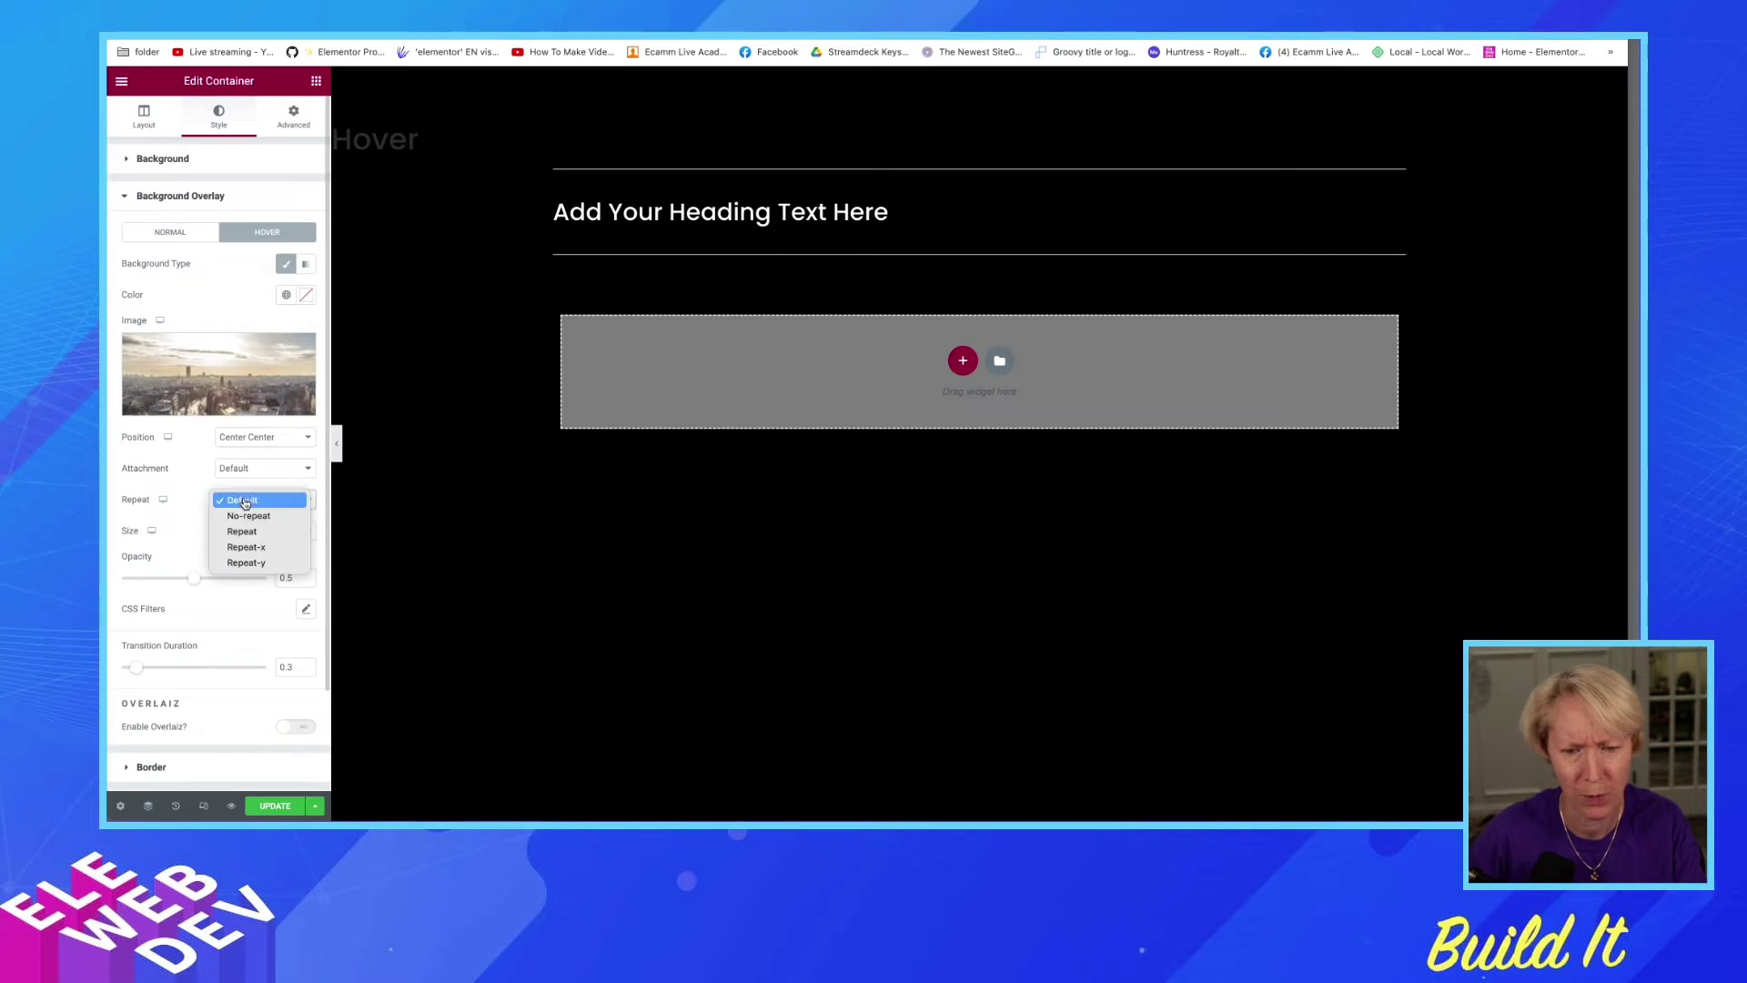
pyautogui.click(235, 515)
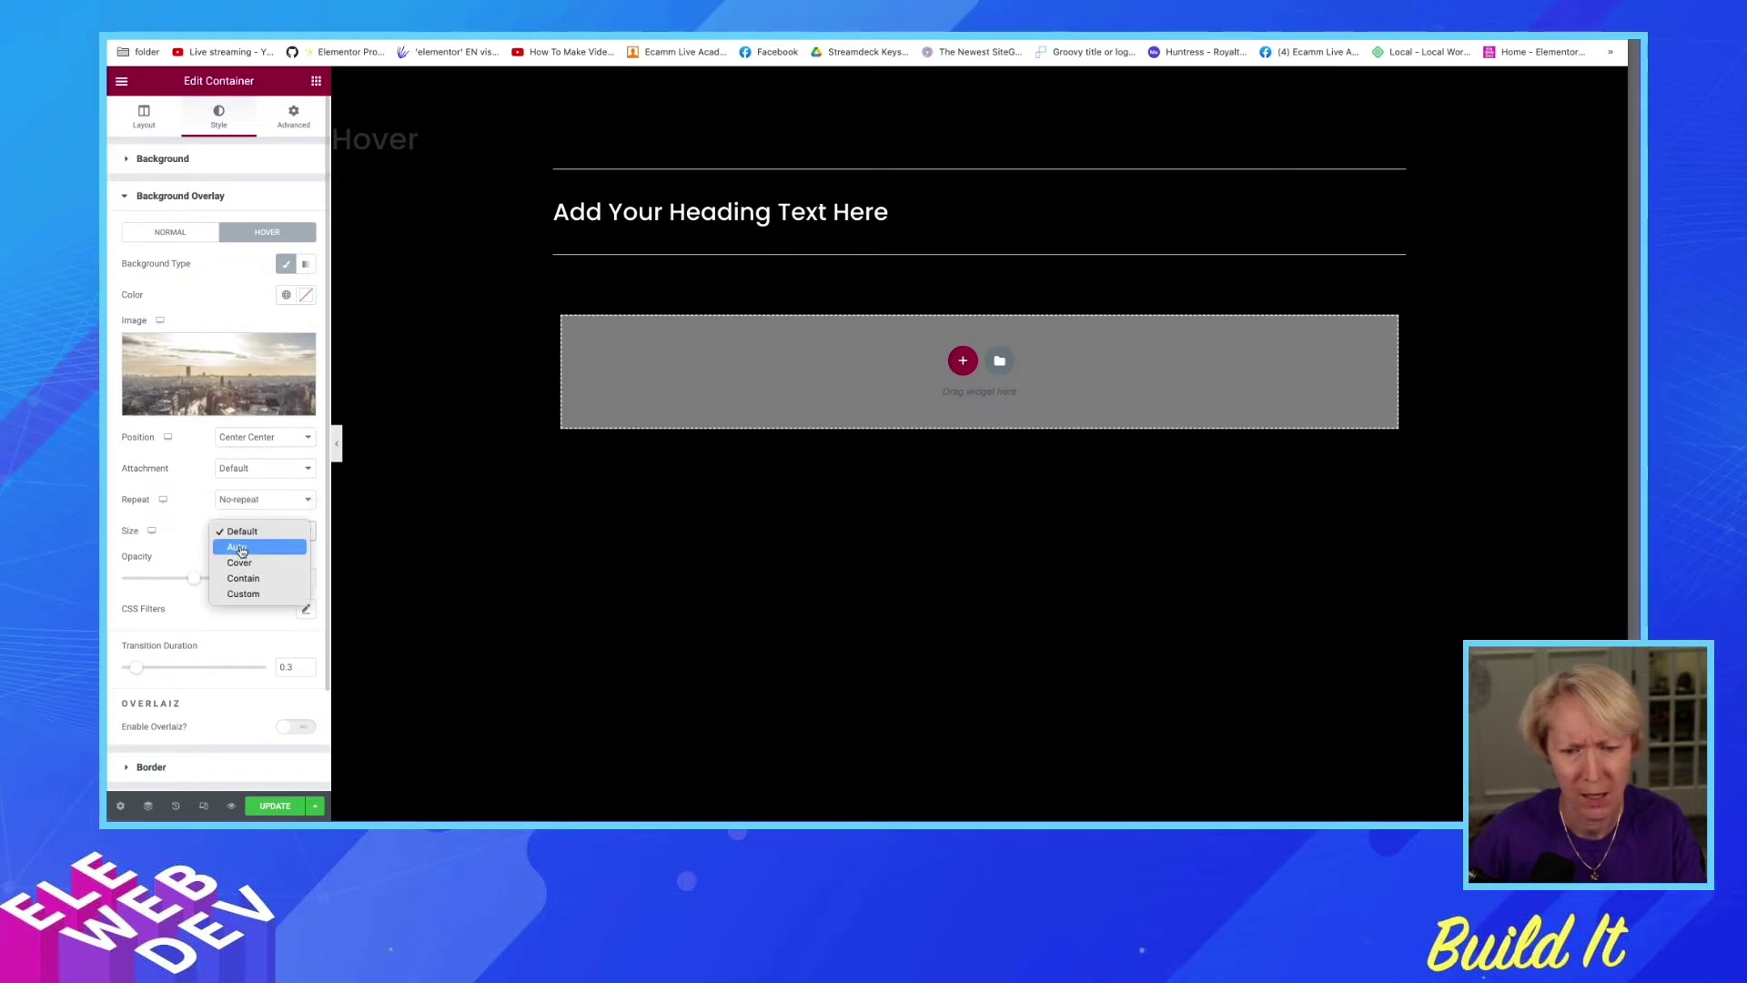
pyautogui.click(240, 563)
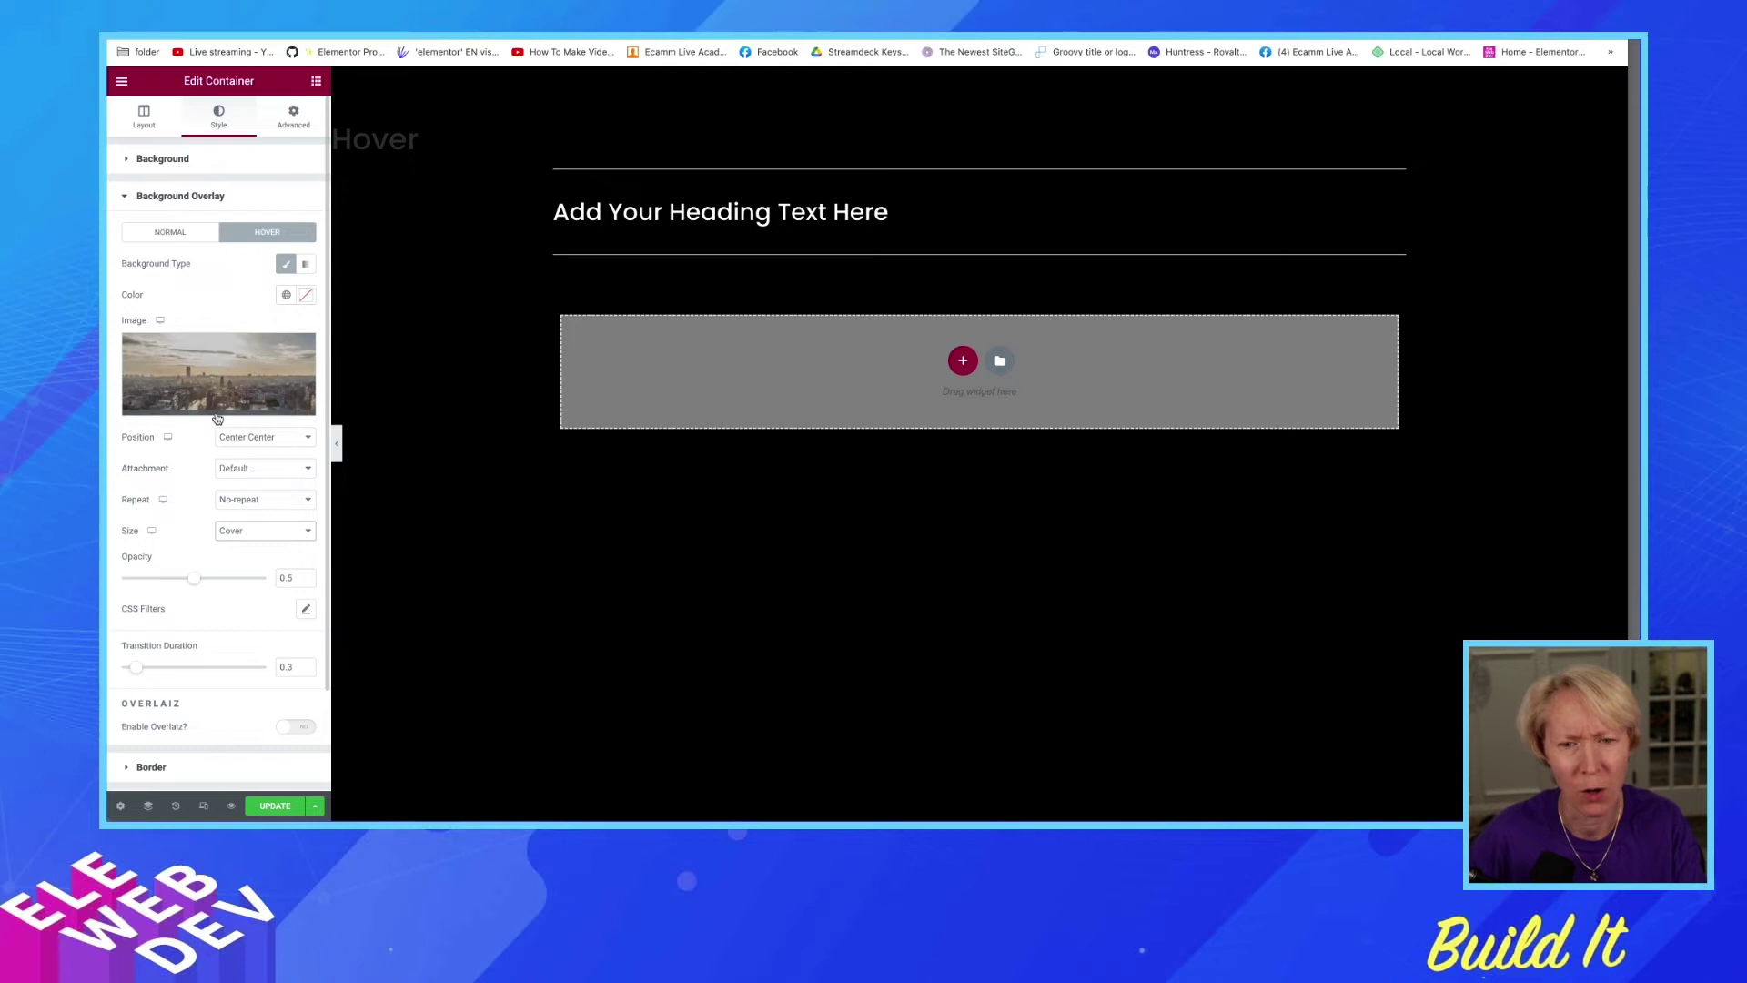
# Set the normal overlay to the city image, Cover, No-repeat, Center Center, at opacity 0.
pyautogui.click(182, 233)
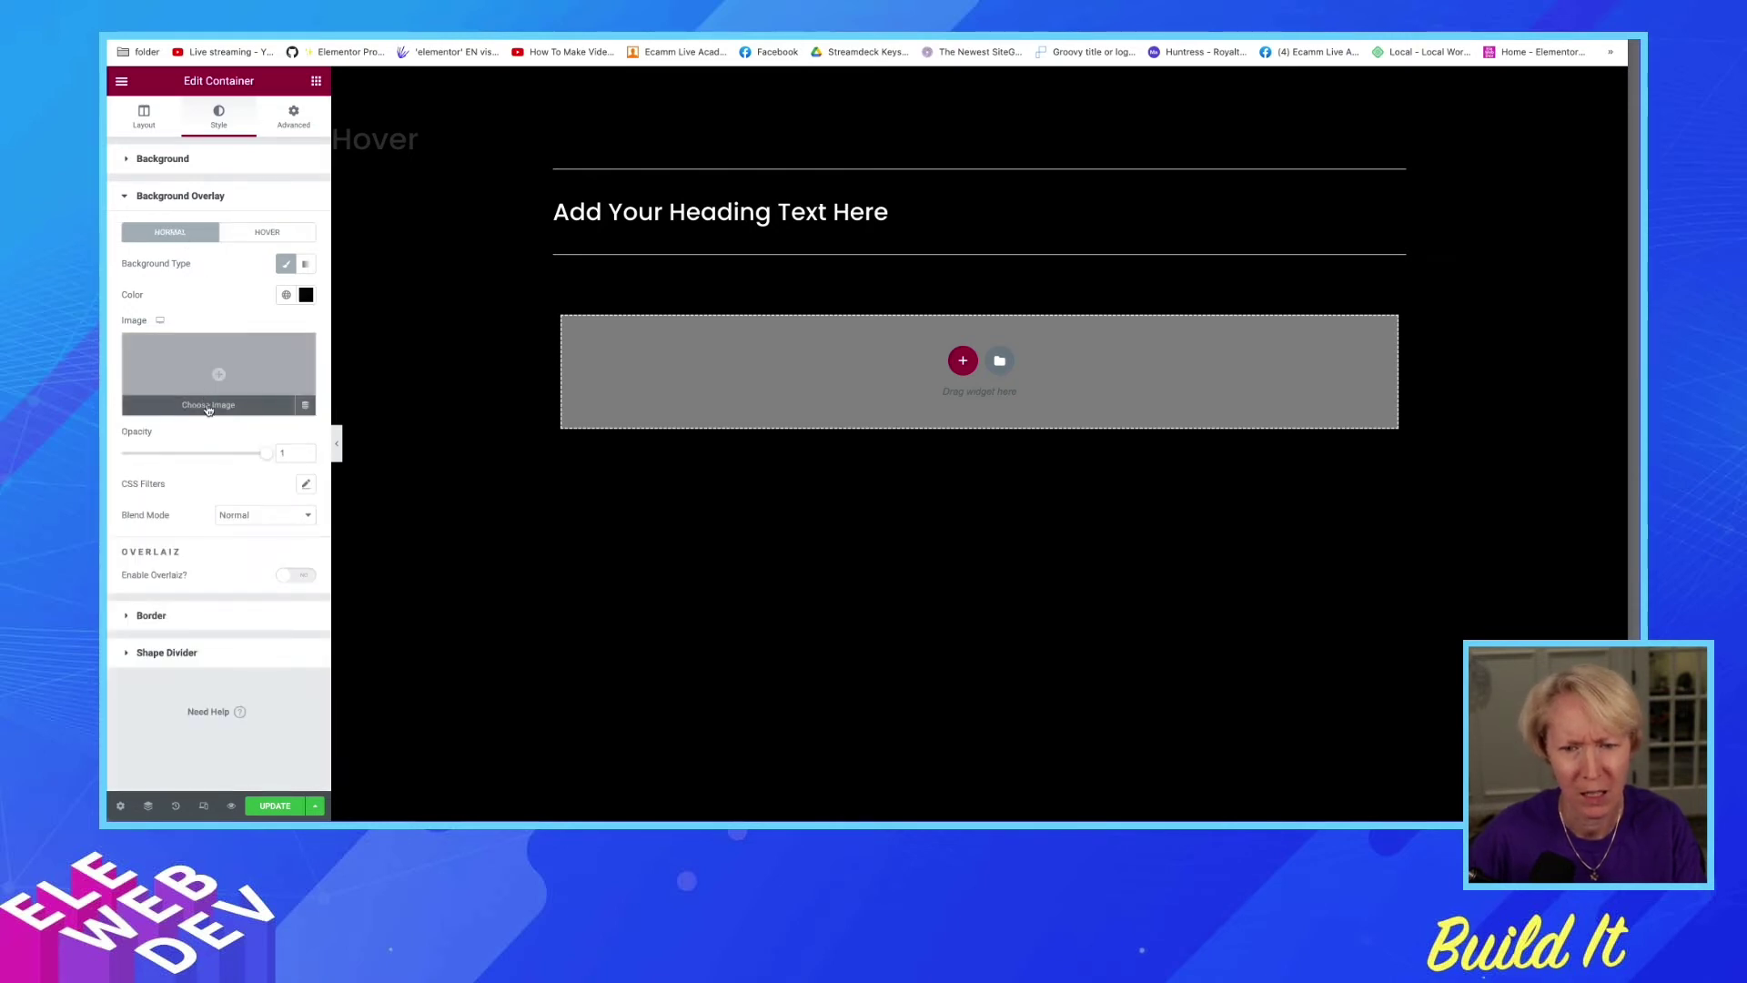
pyautogui.click(208, 410)
pyautogui.click(794, 287)
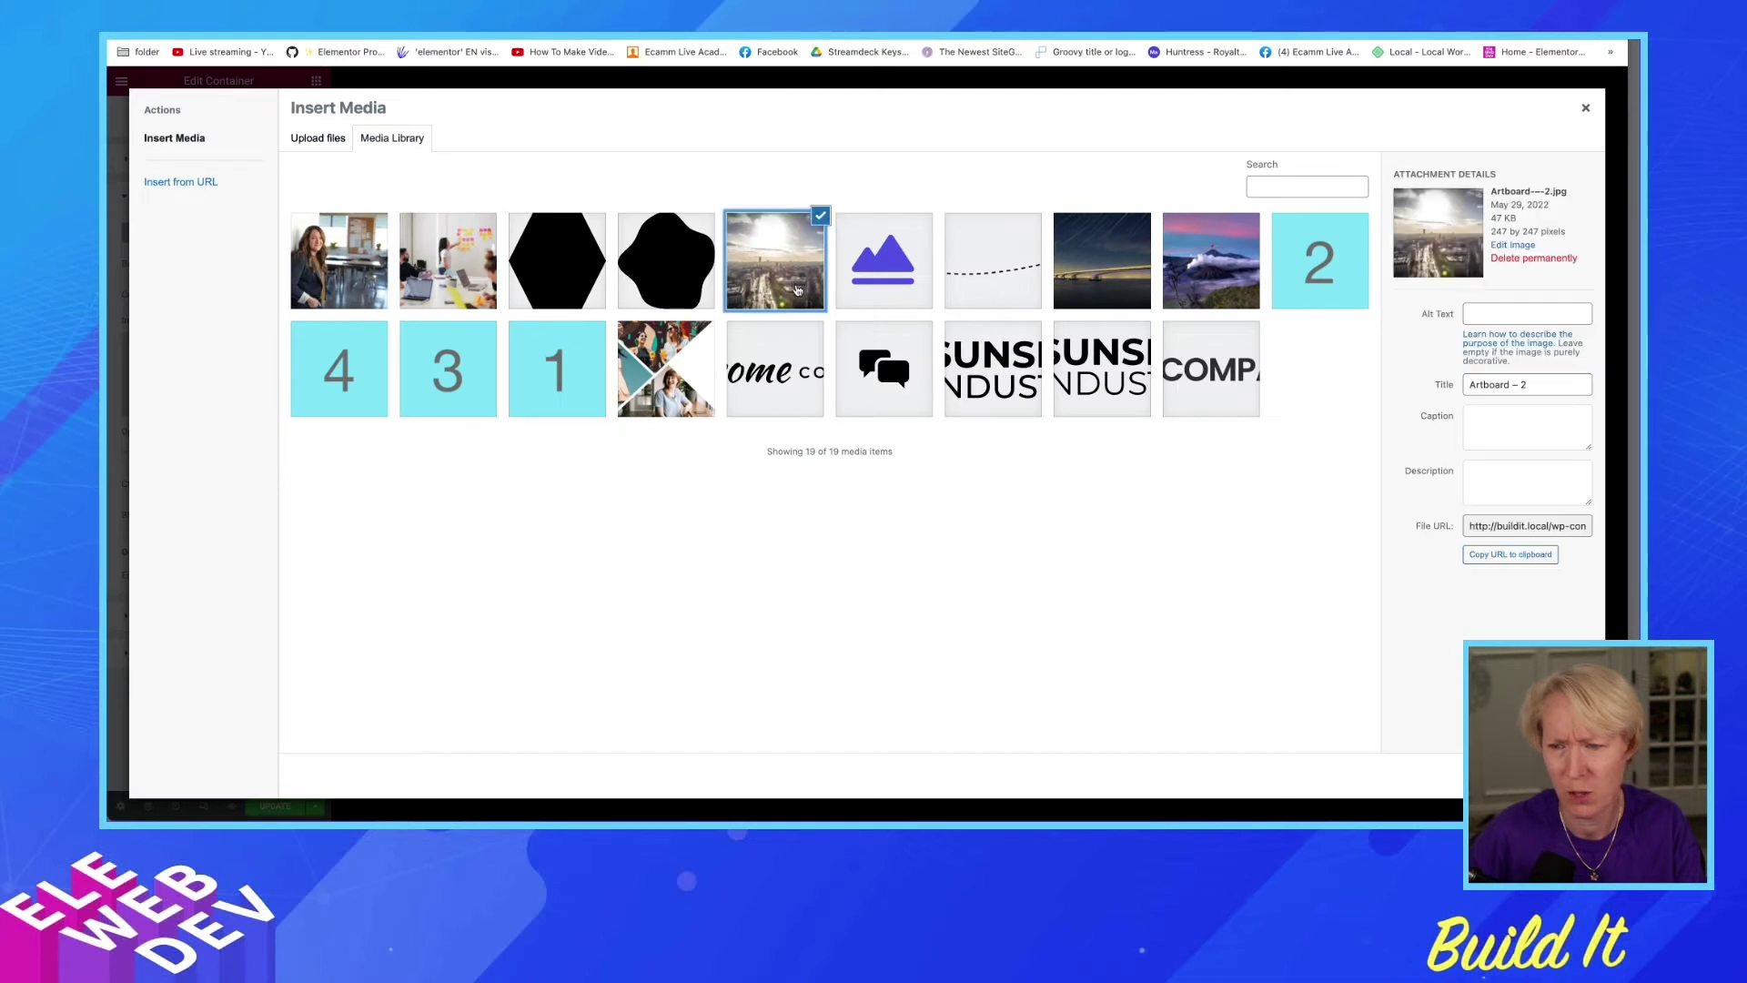
pyautogui.click(1457, 755)
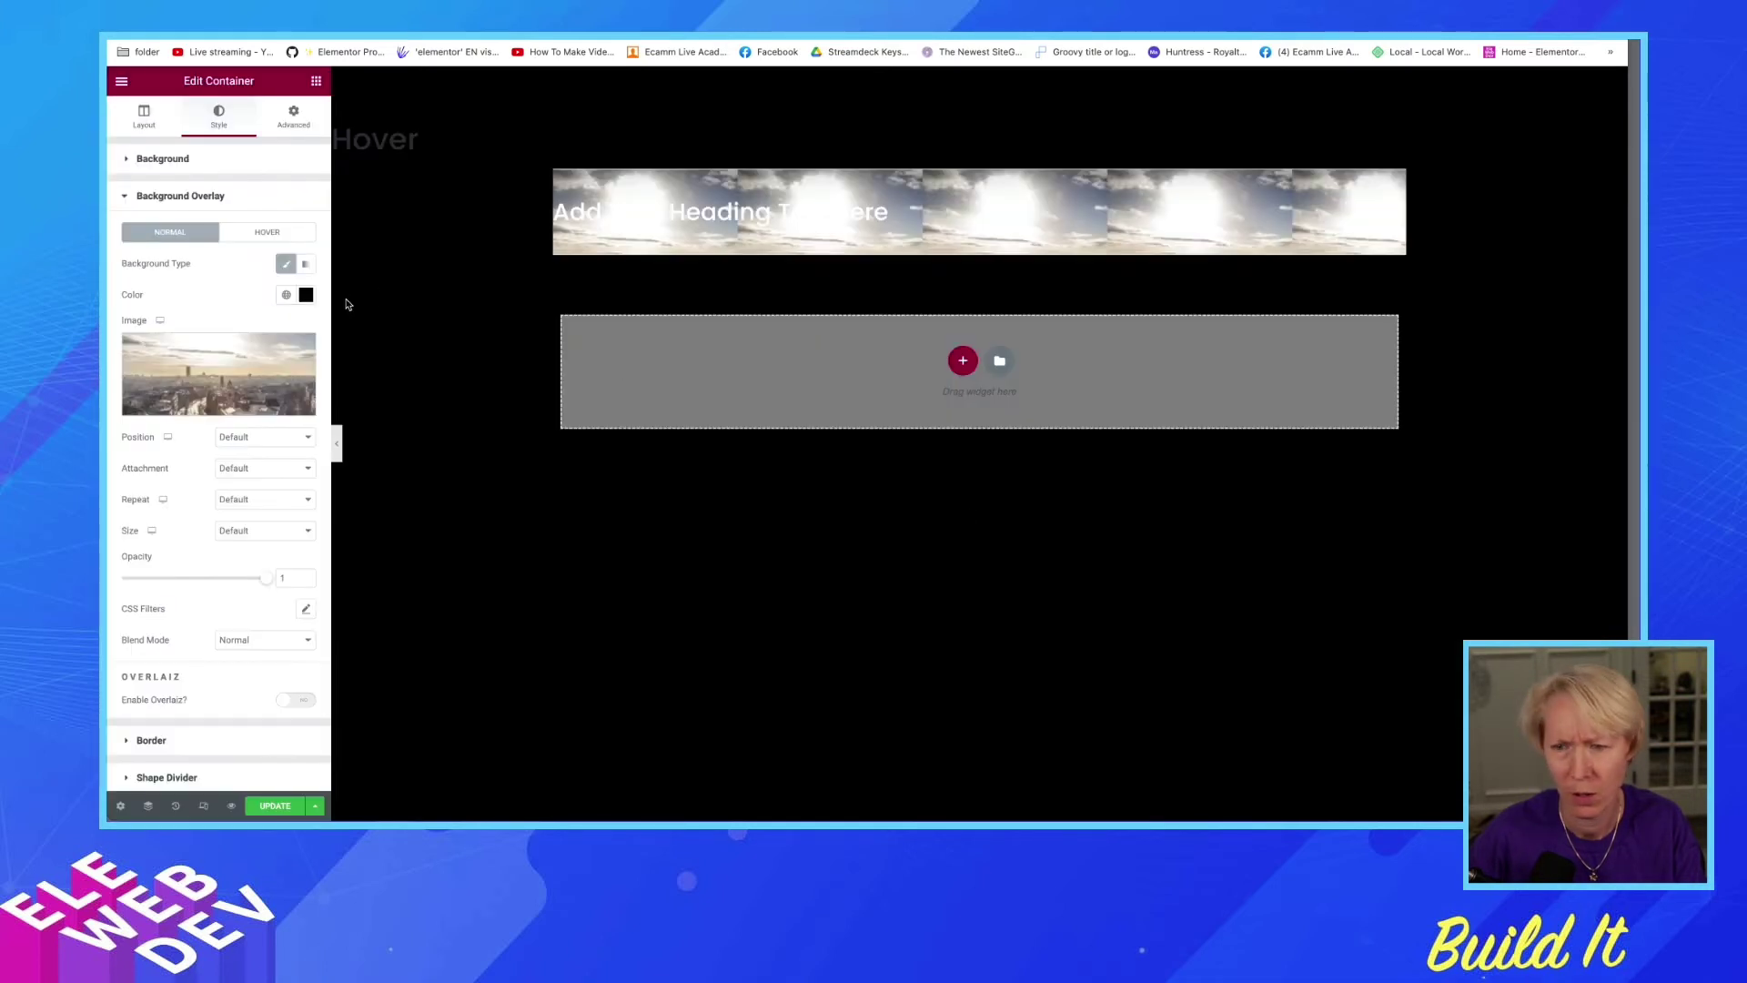
pyautogui.click(250, 531)
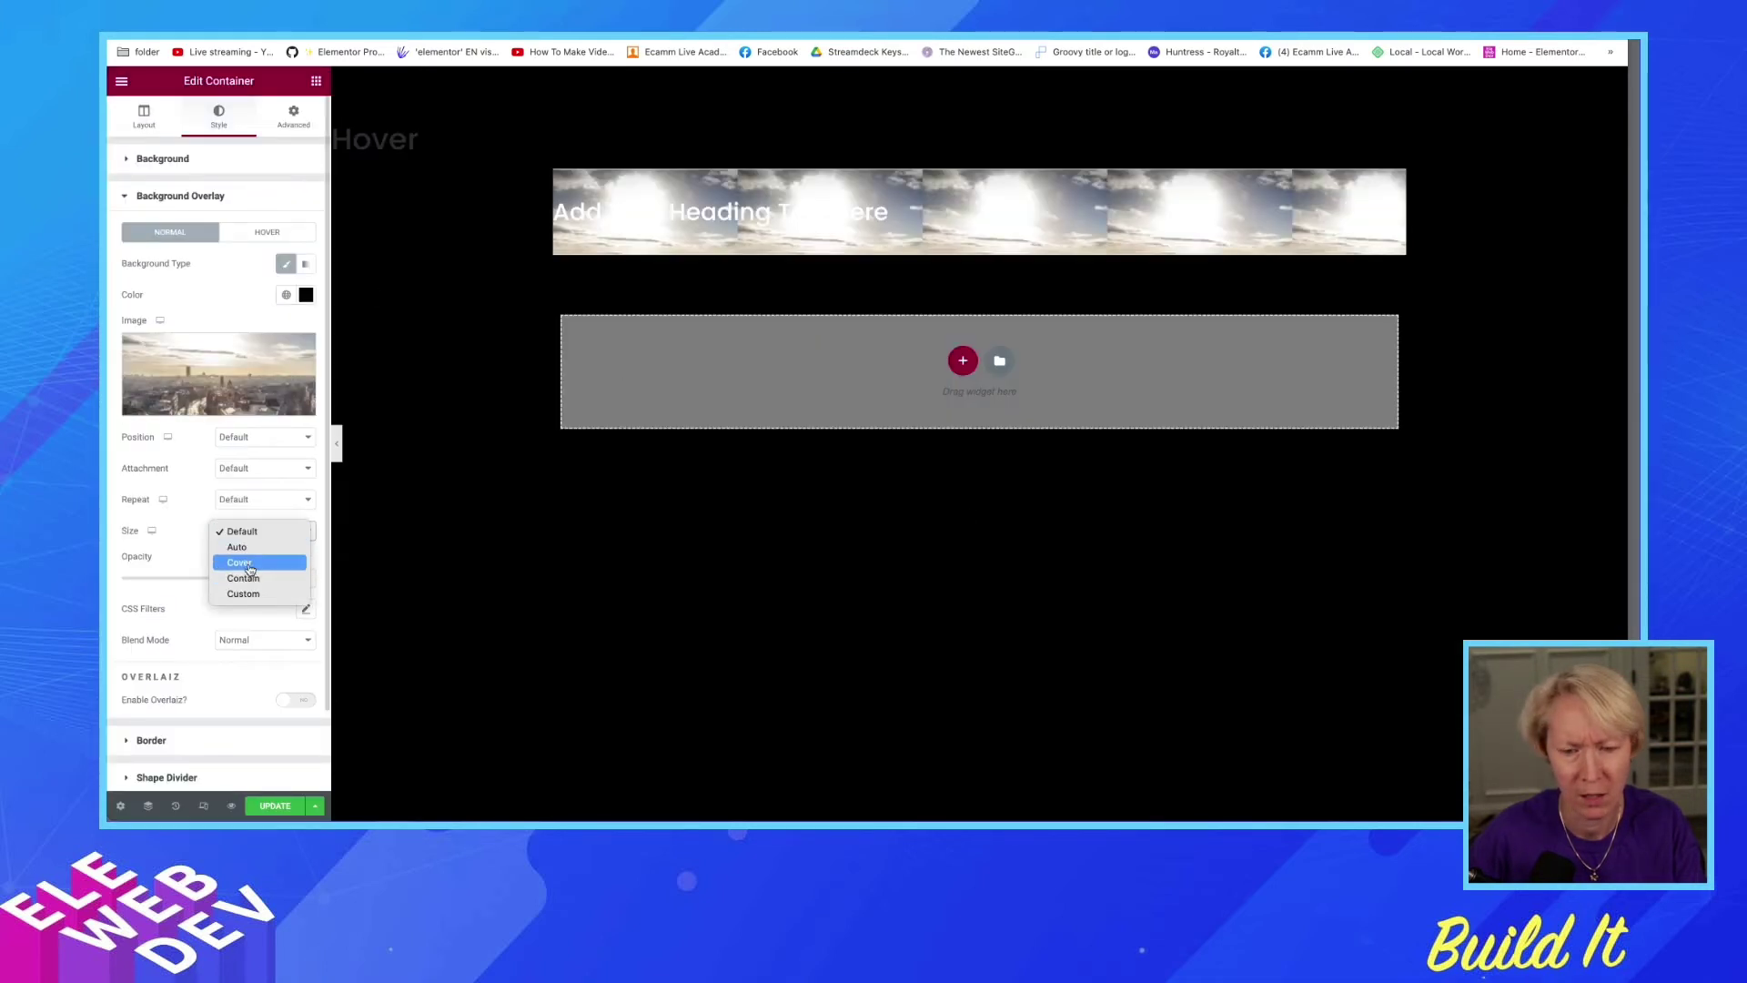
pyautogui.click(243, 562)
pyautogui.click(244, 500)
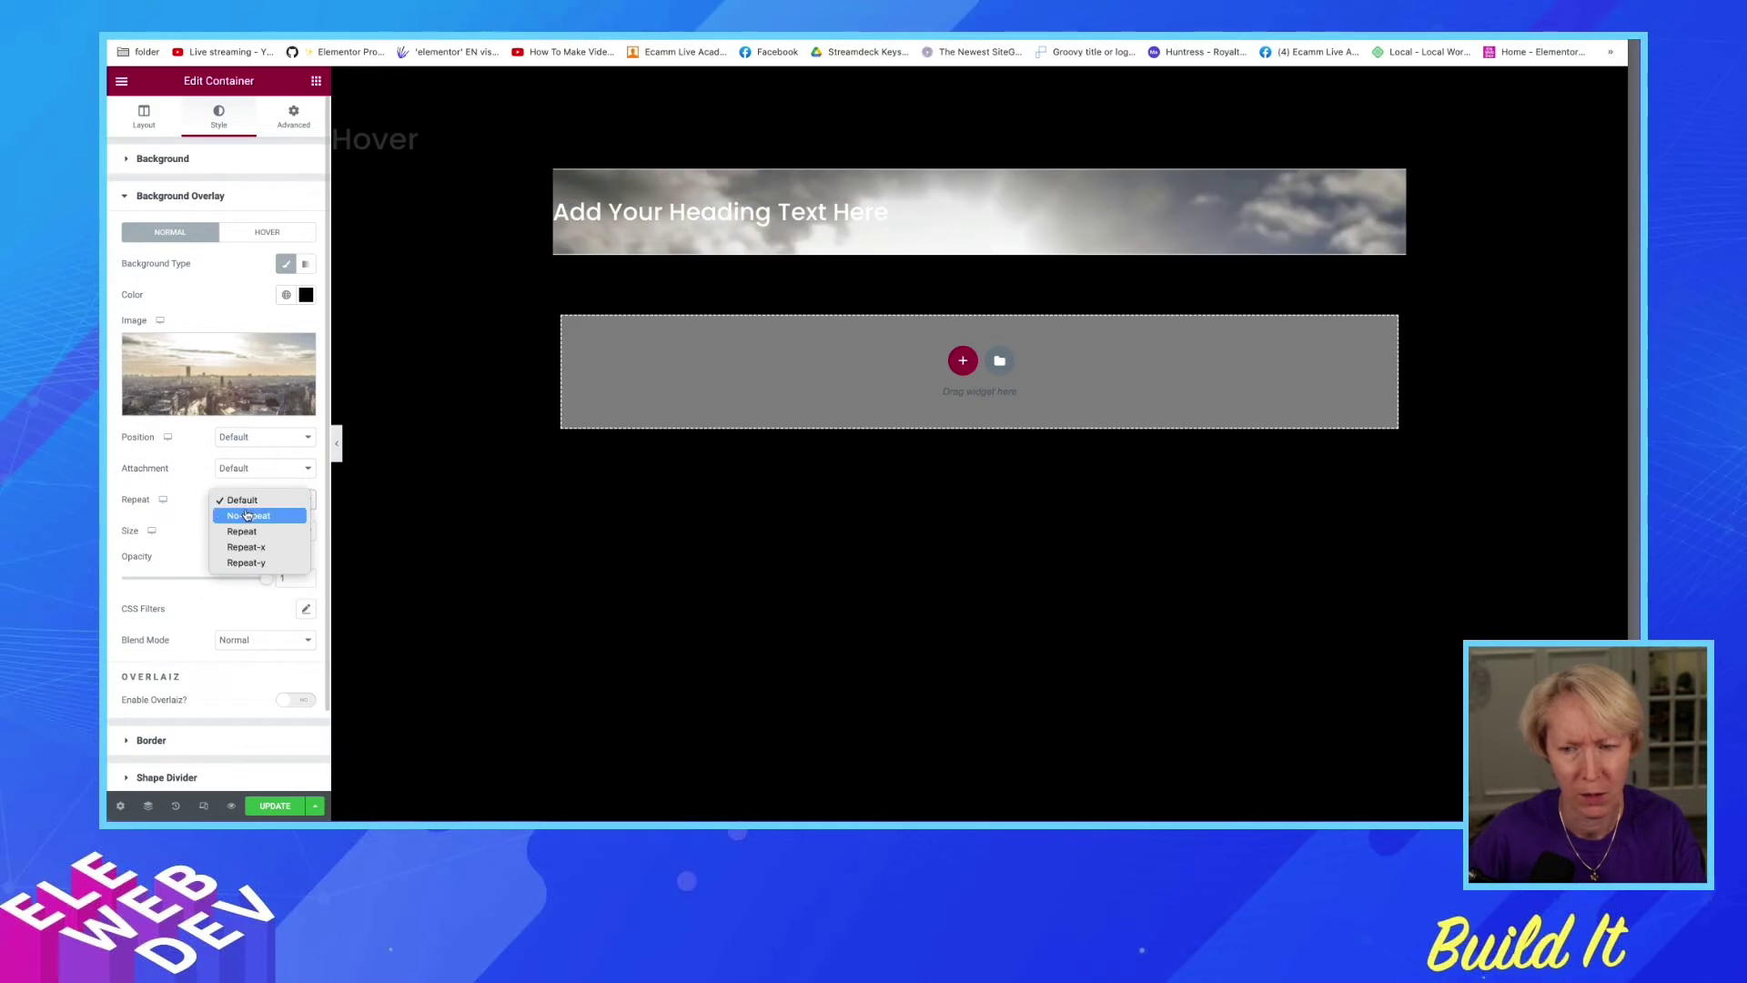
pyautogui.click(246, 515)
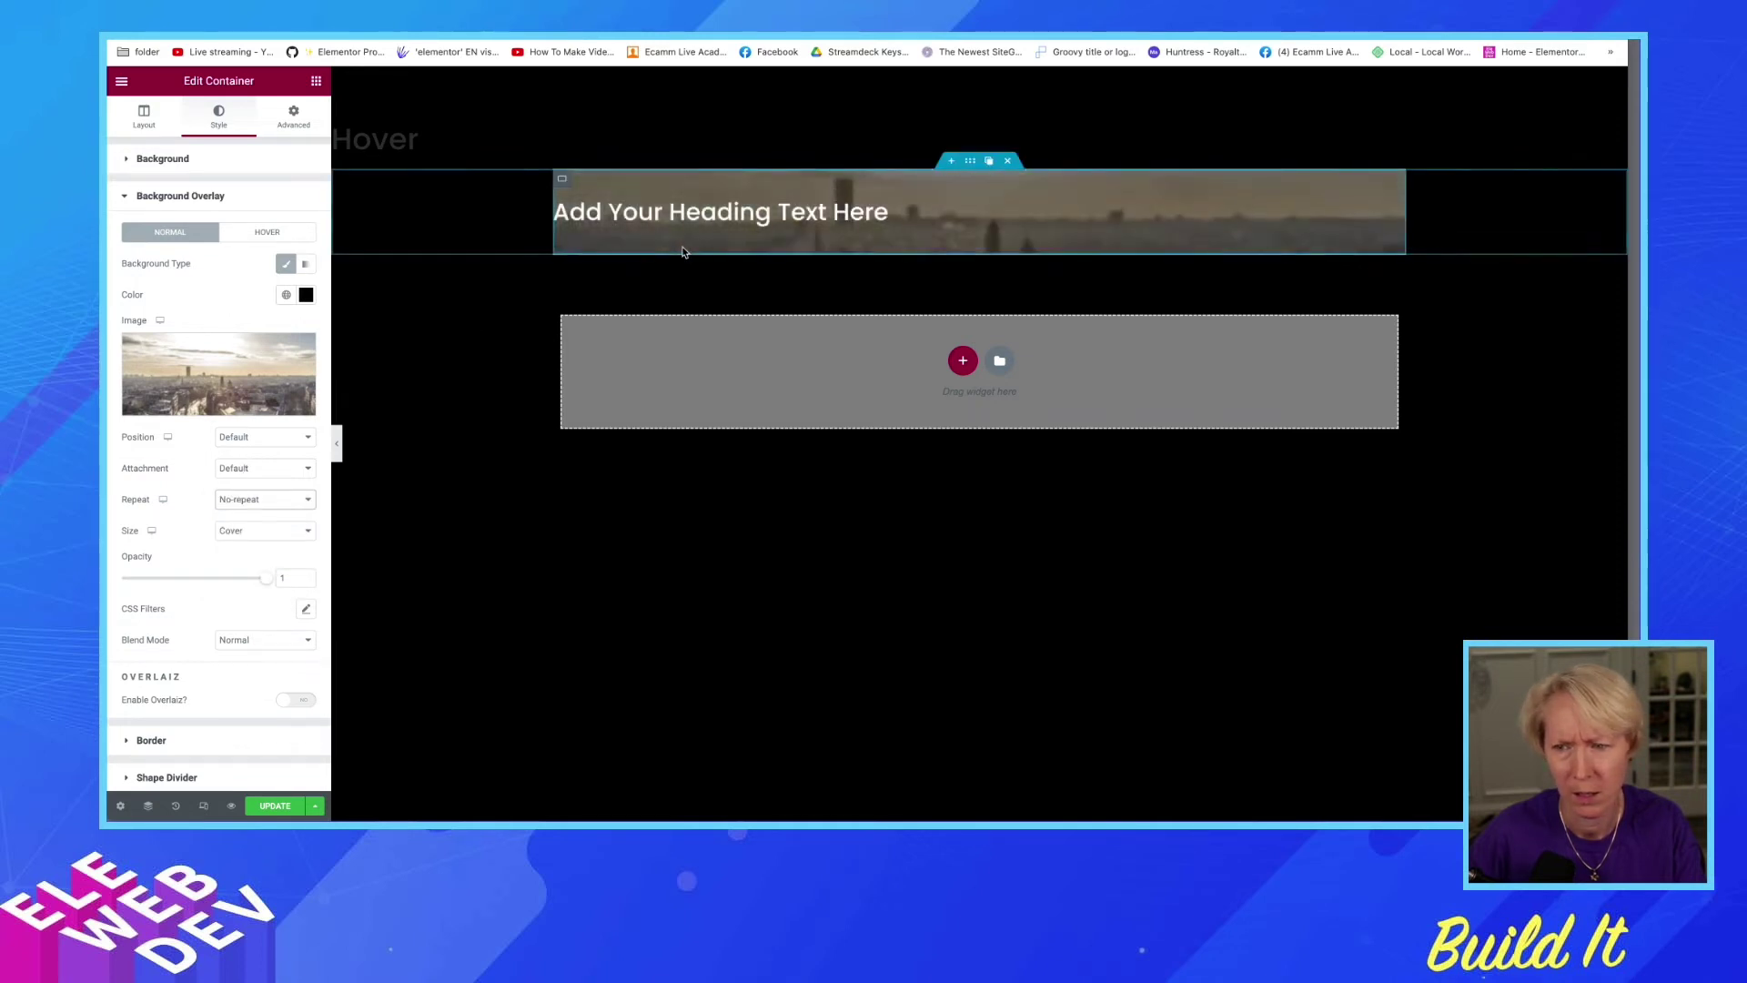
pyautogui.click(241, 444)
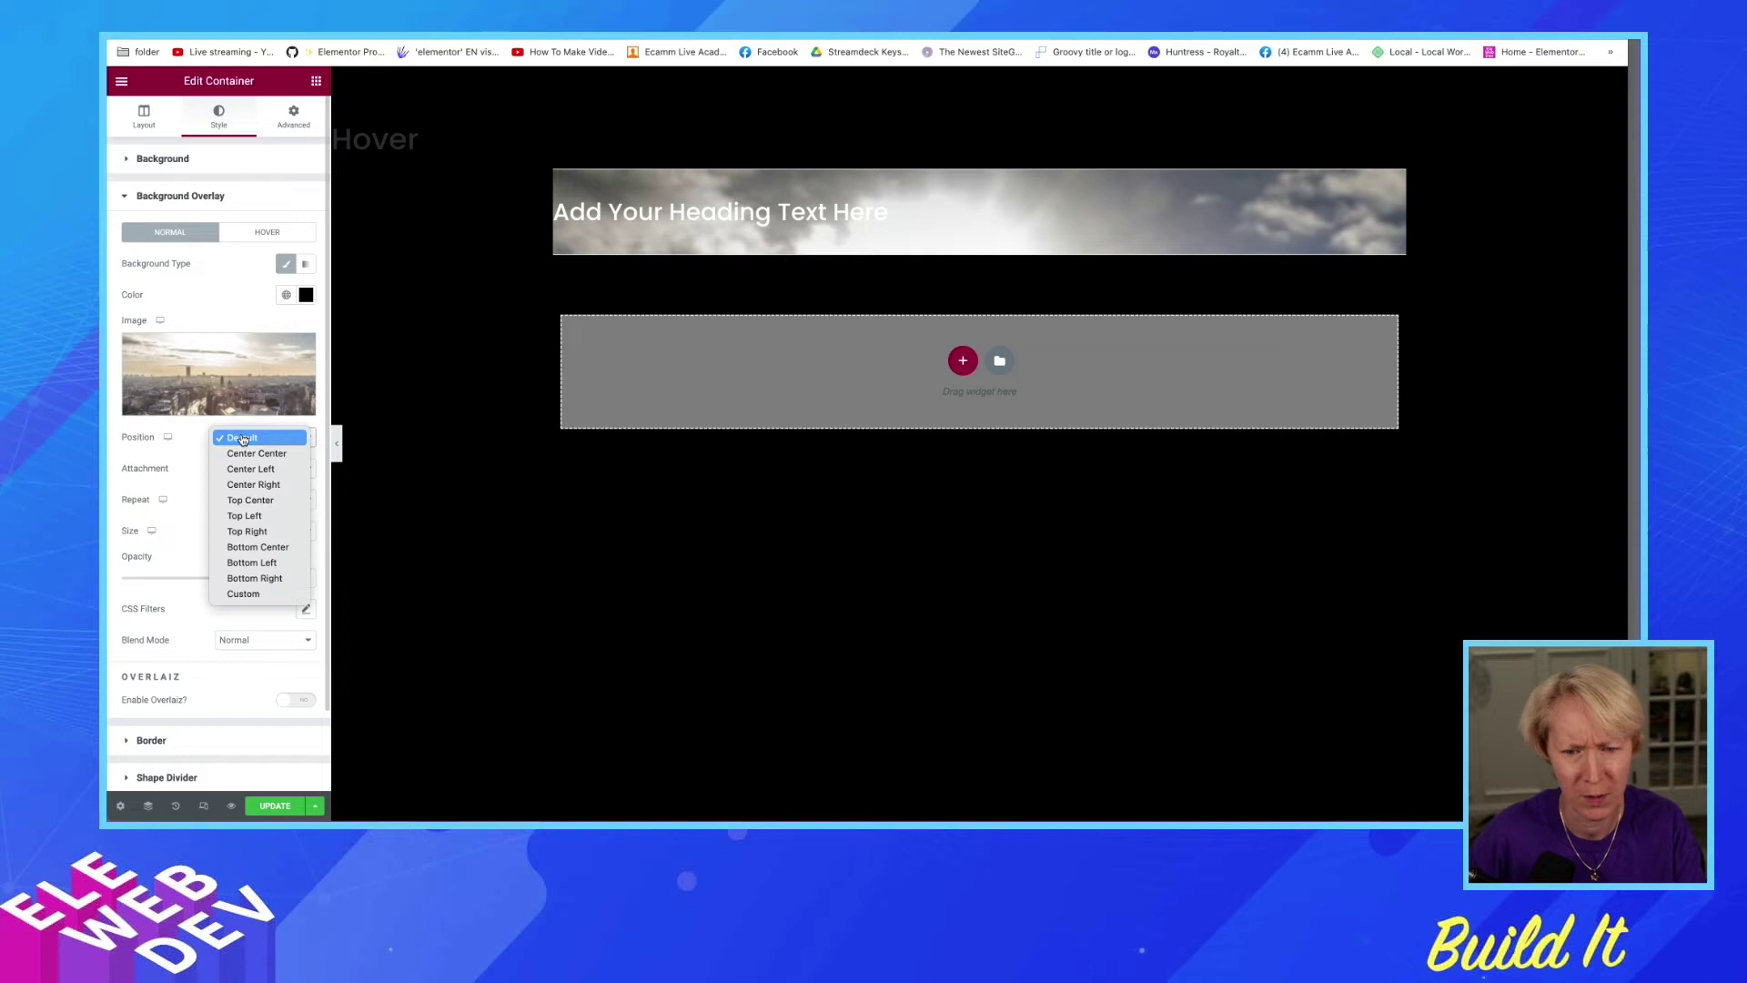
pyautogui.click(241, 458)
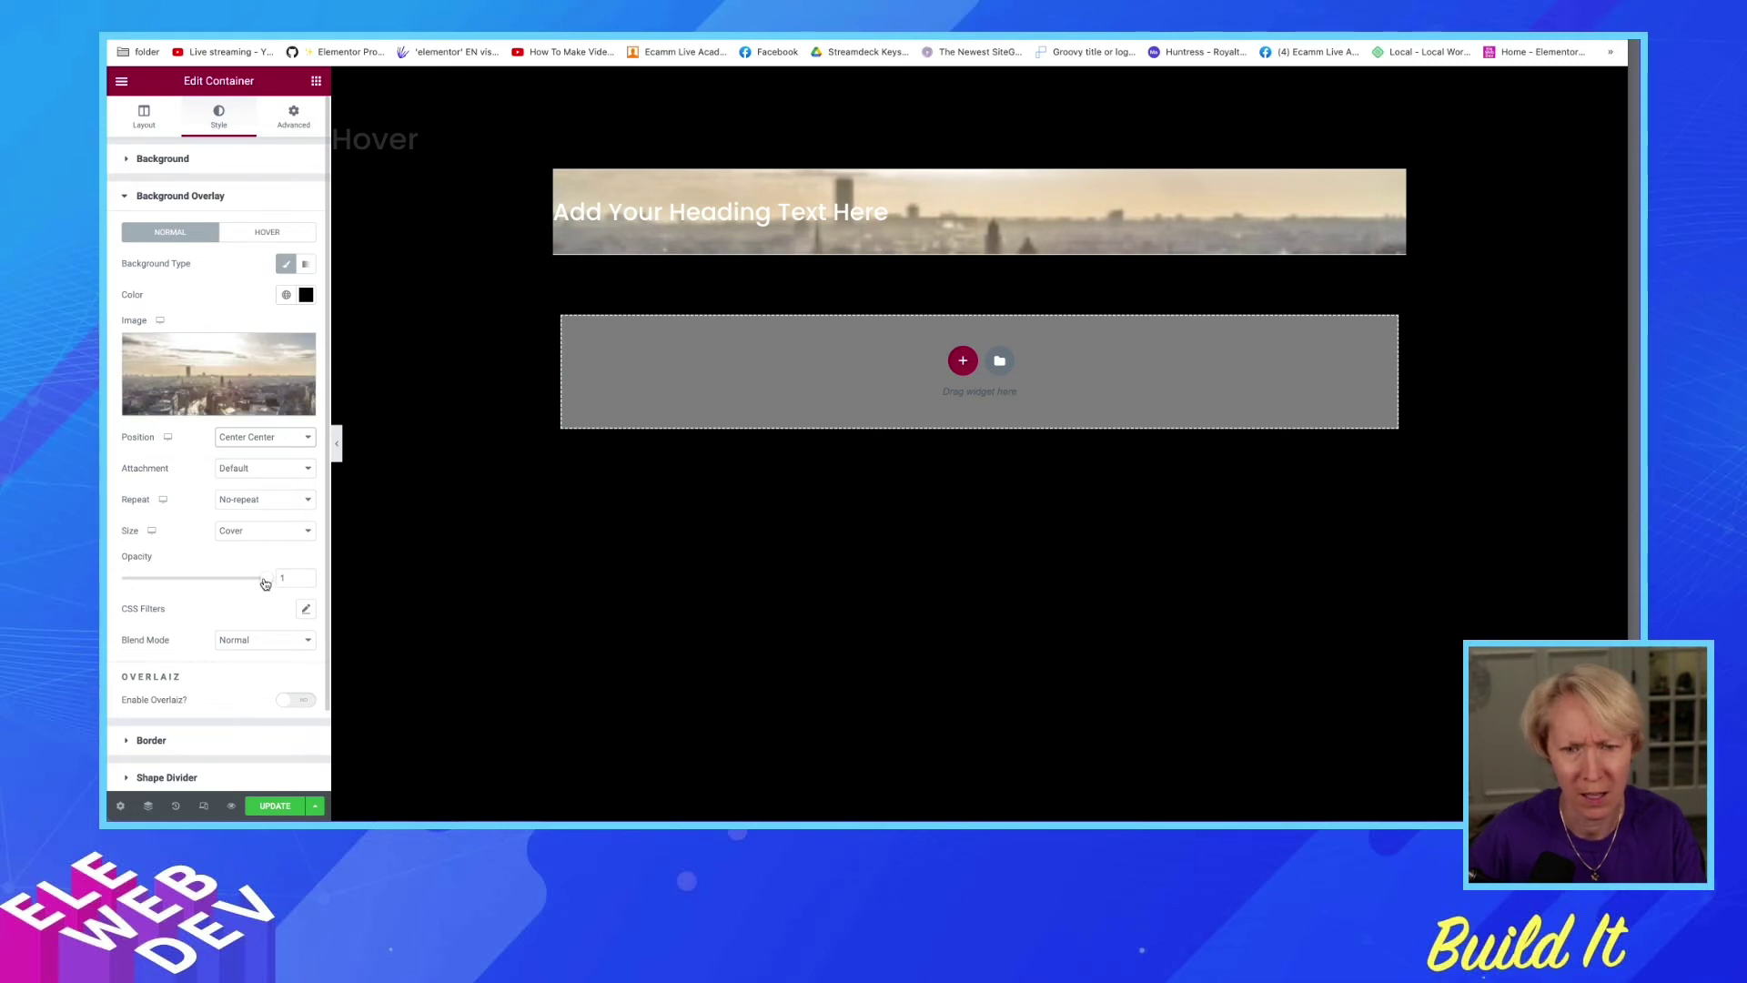
pyautogui.moveTo(265, 579); pyautogui.dragTo(120, 579)
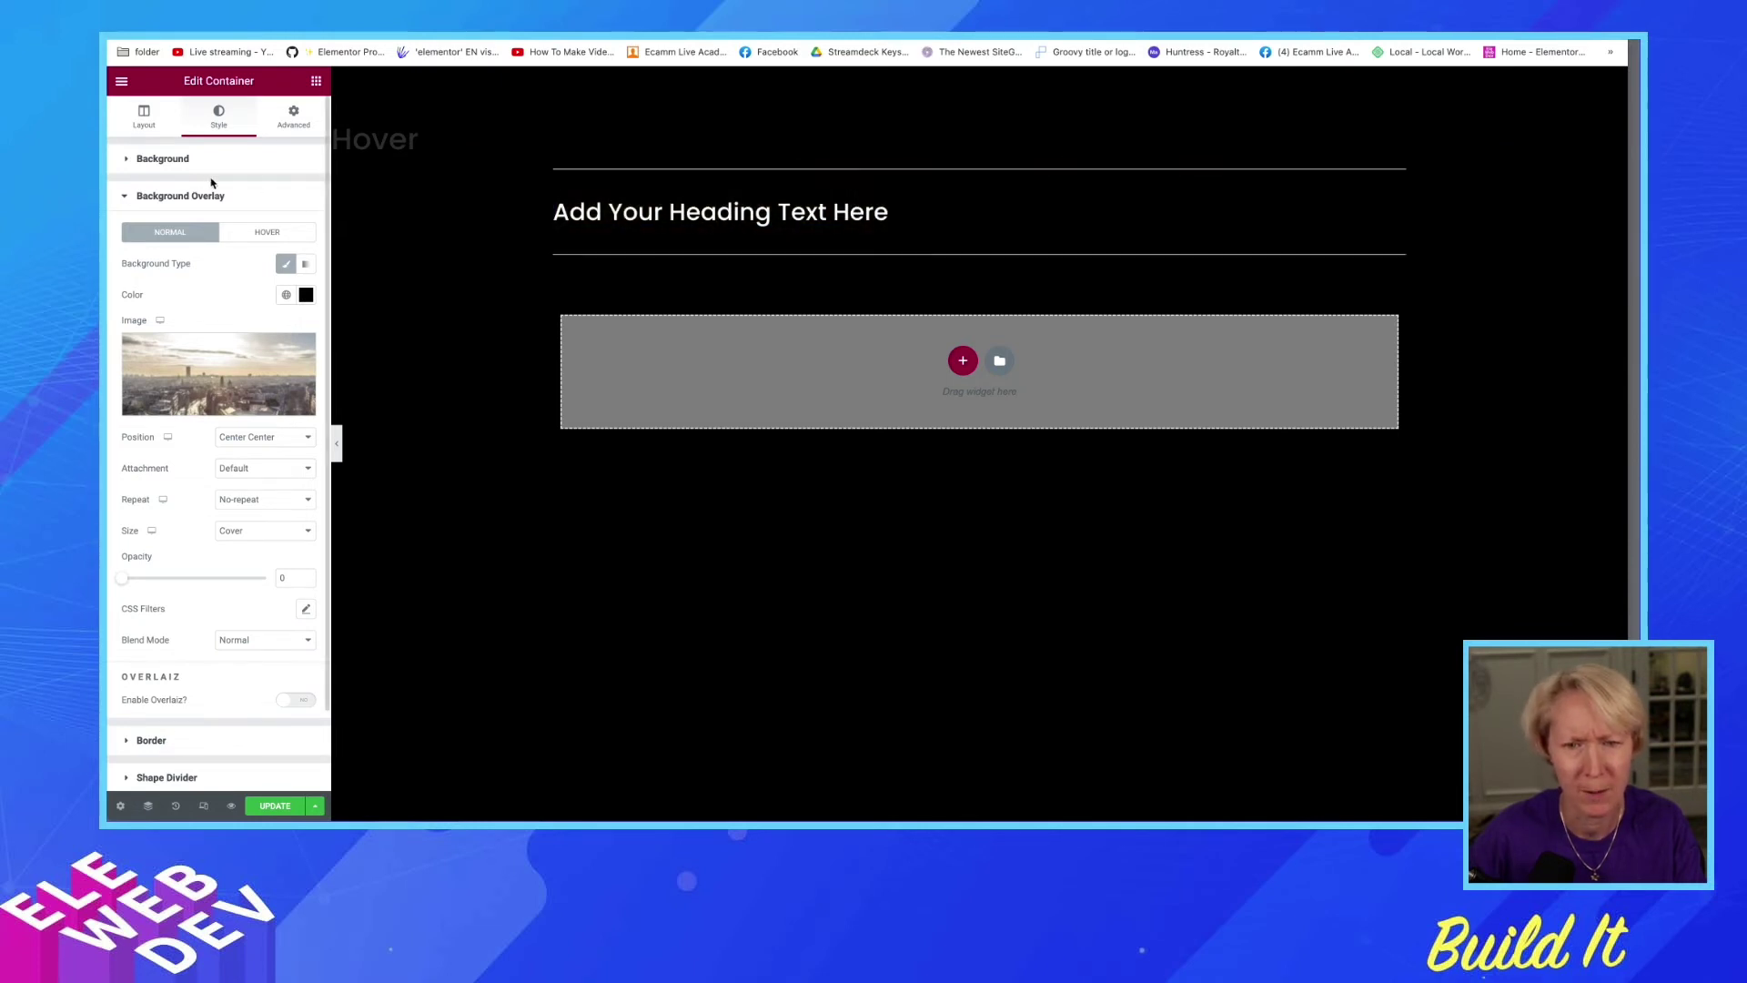
# Check the container's Background and Background Overlay sections, then select the heading widget.
pyautogui.click(163, 159)
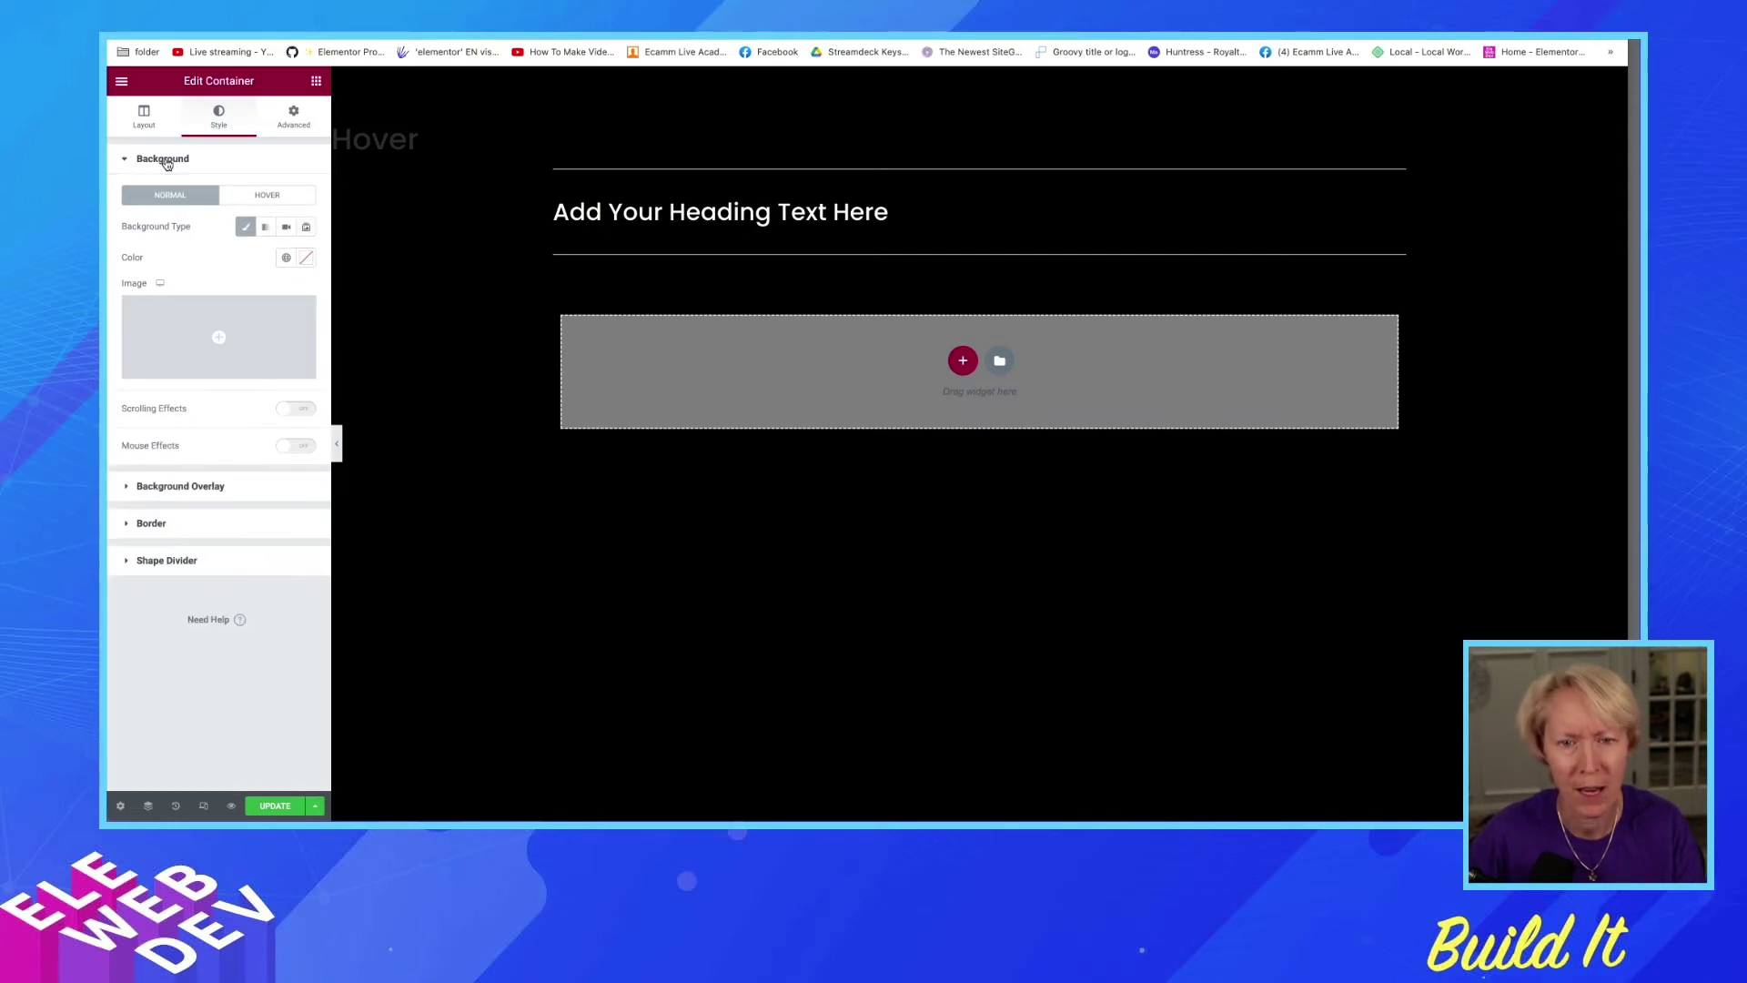
pyautogui.click(145, 160)
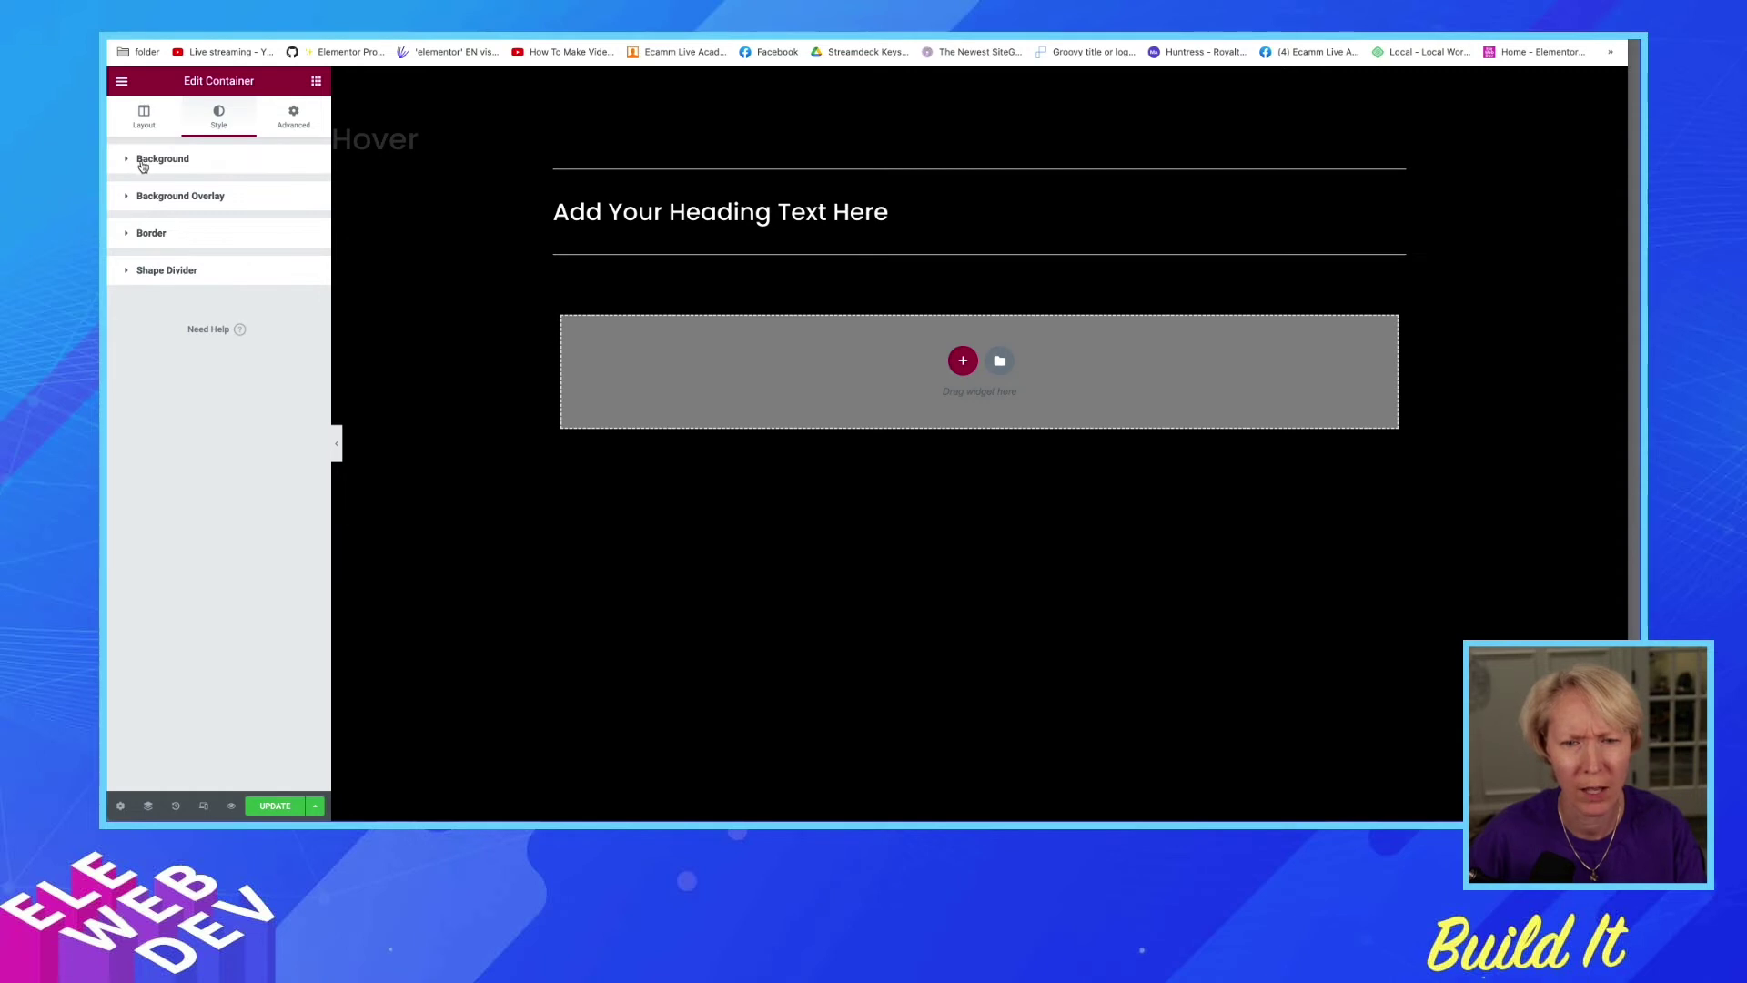
pyautogui.click(177, 195)
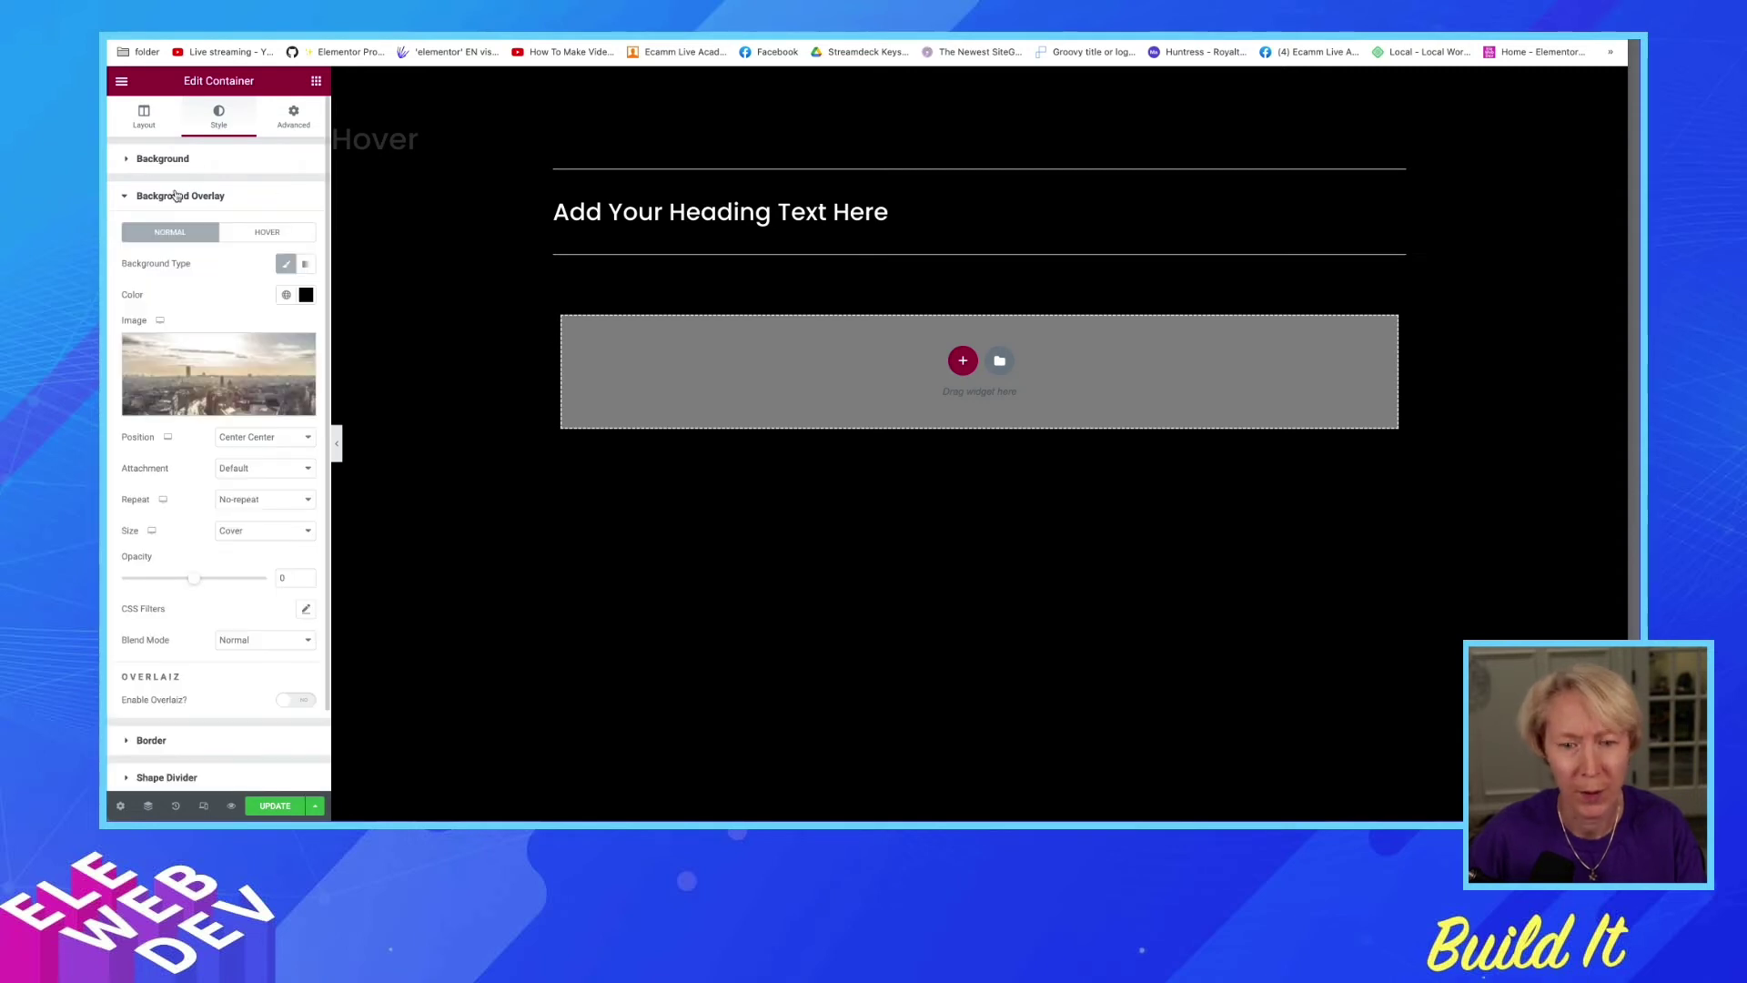
pyautogui.click(634, 214)
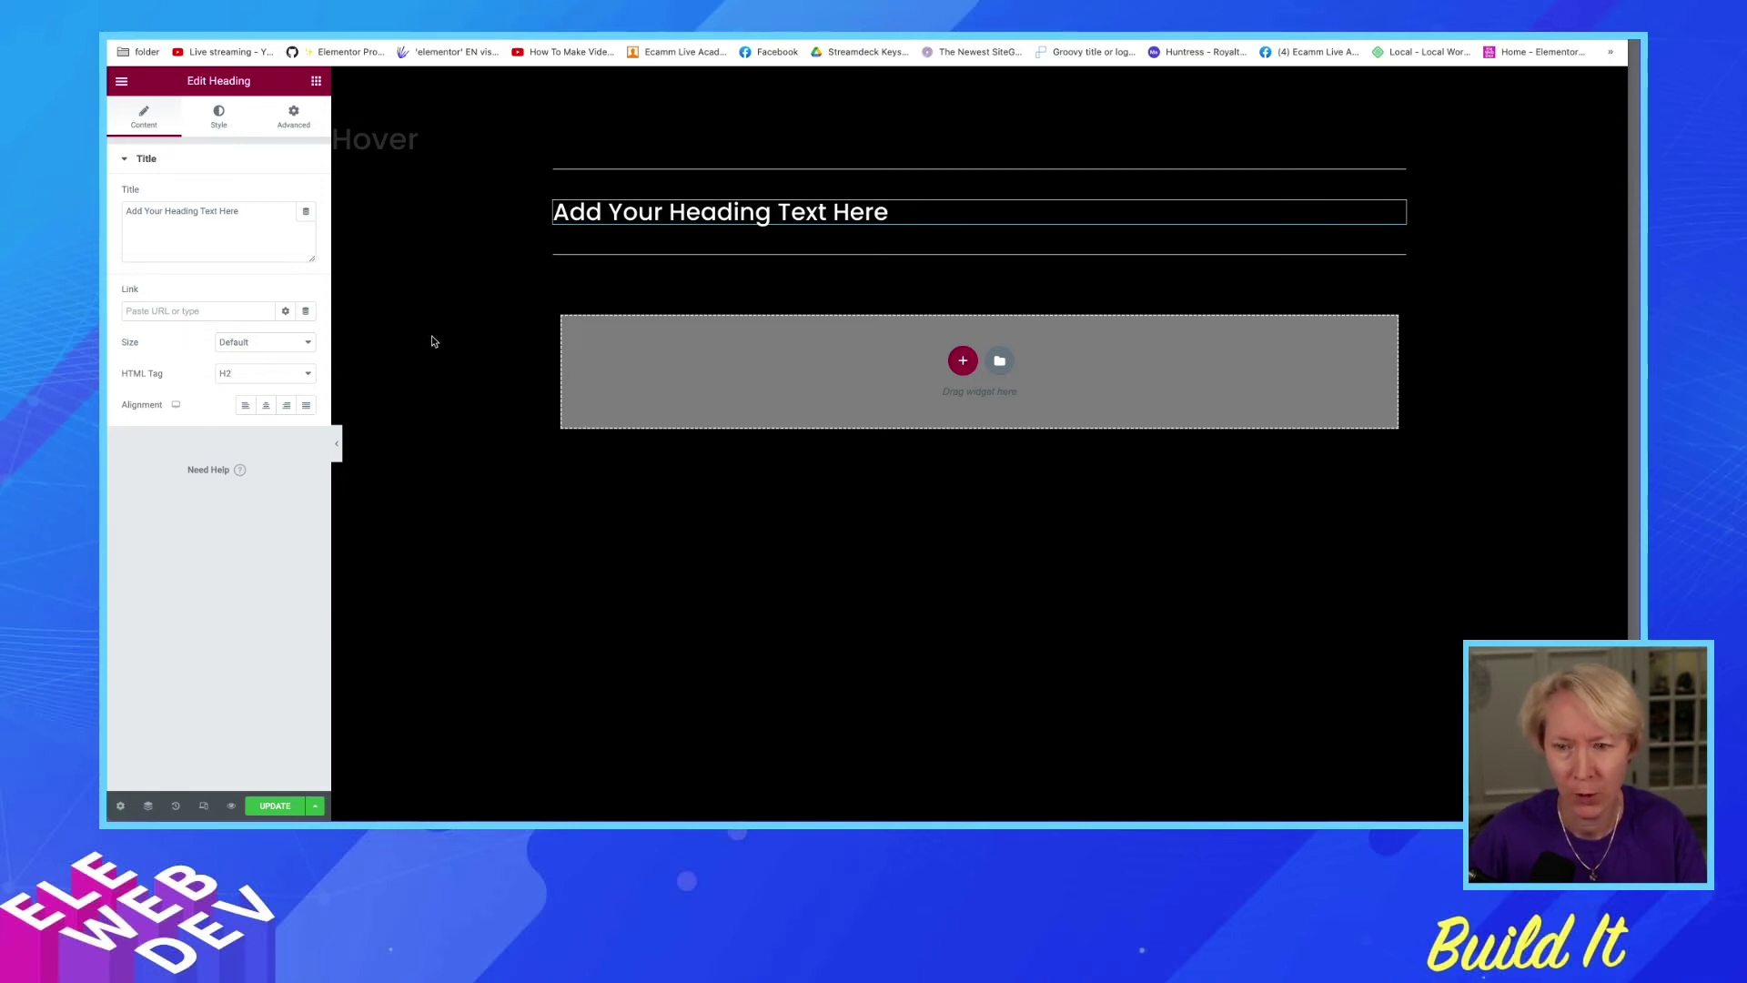
# Show the heading's Advanced > Motion Effects > Transform options for the Hover state.
pyautogui.moveTo(1400, 217)
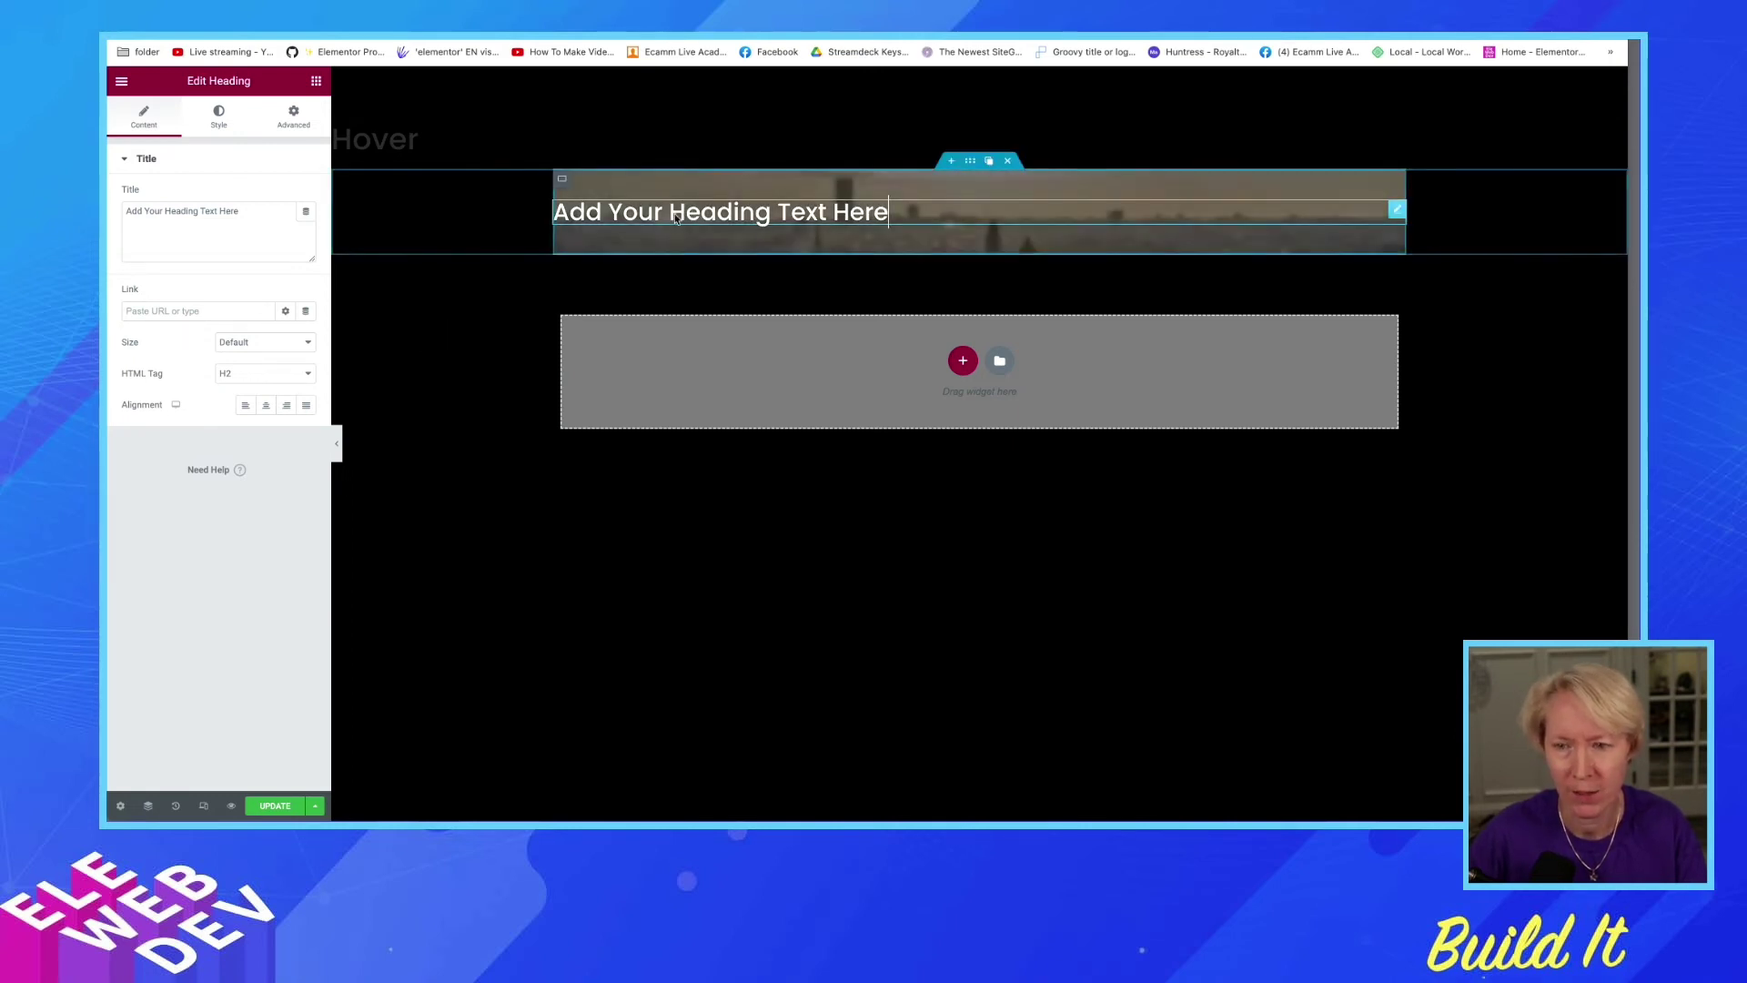
pyautogui.rightClick(1400, 216)
pyautogui.click(1417, 226)
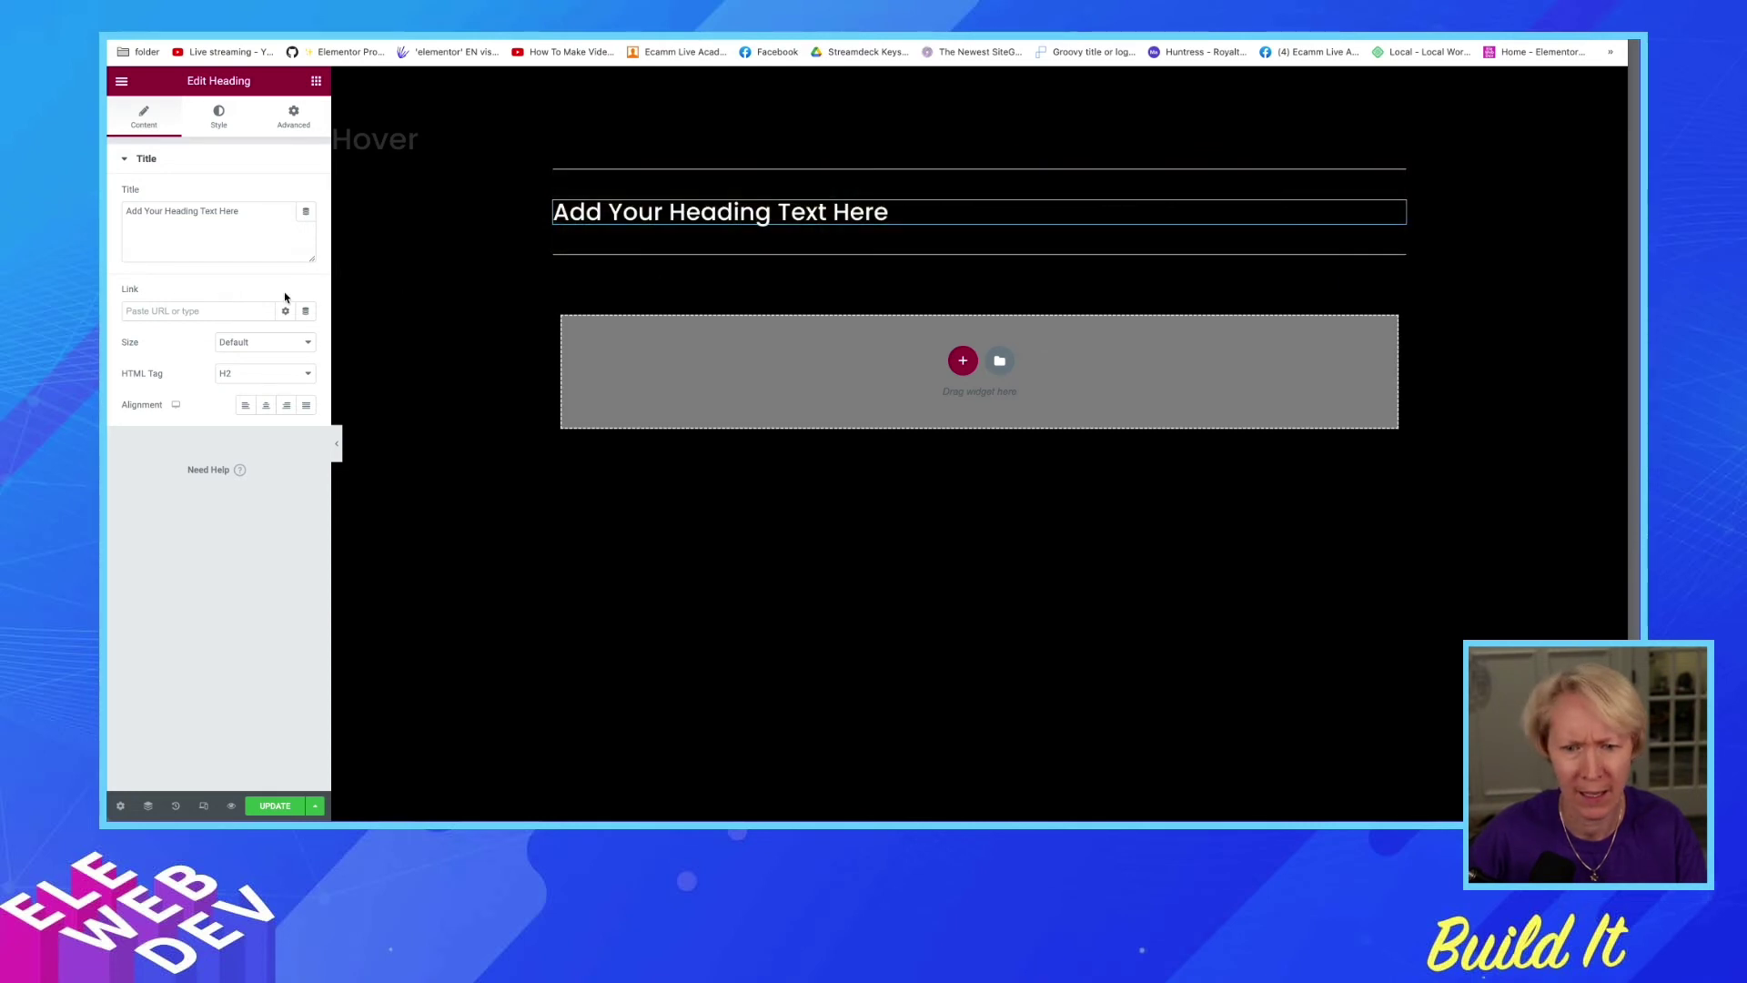
pyautogui.click(279, 122)
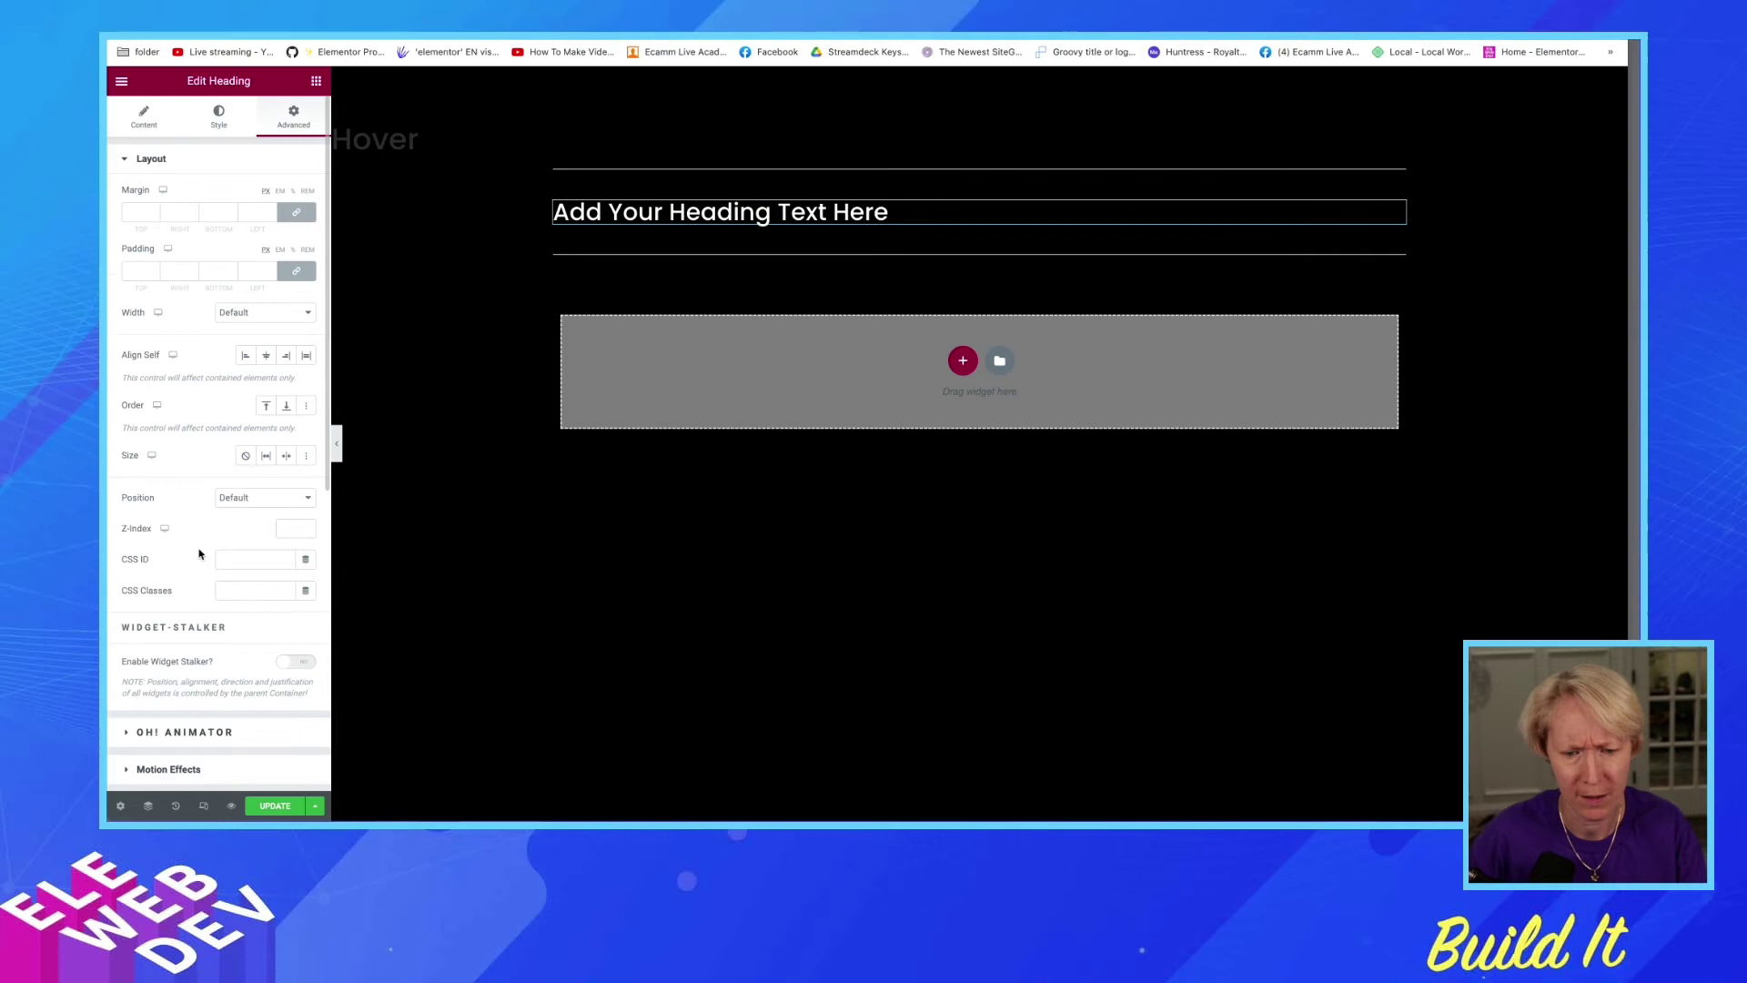
pyautogui.scroll(-10, 200, 556)
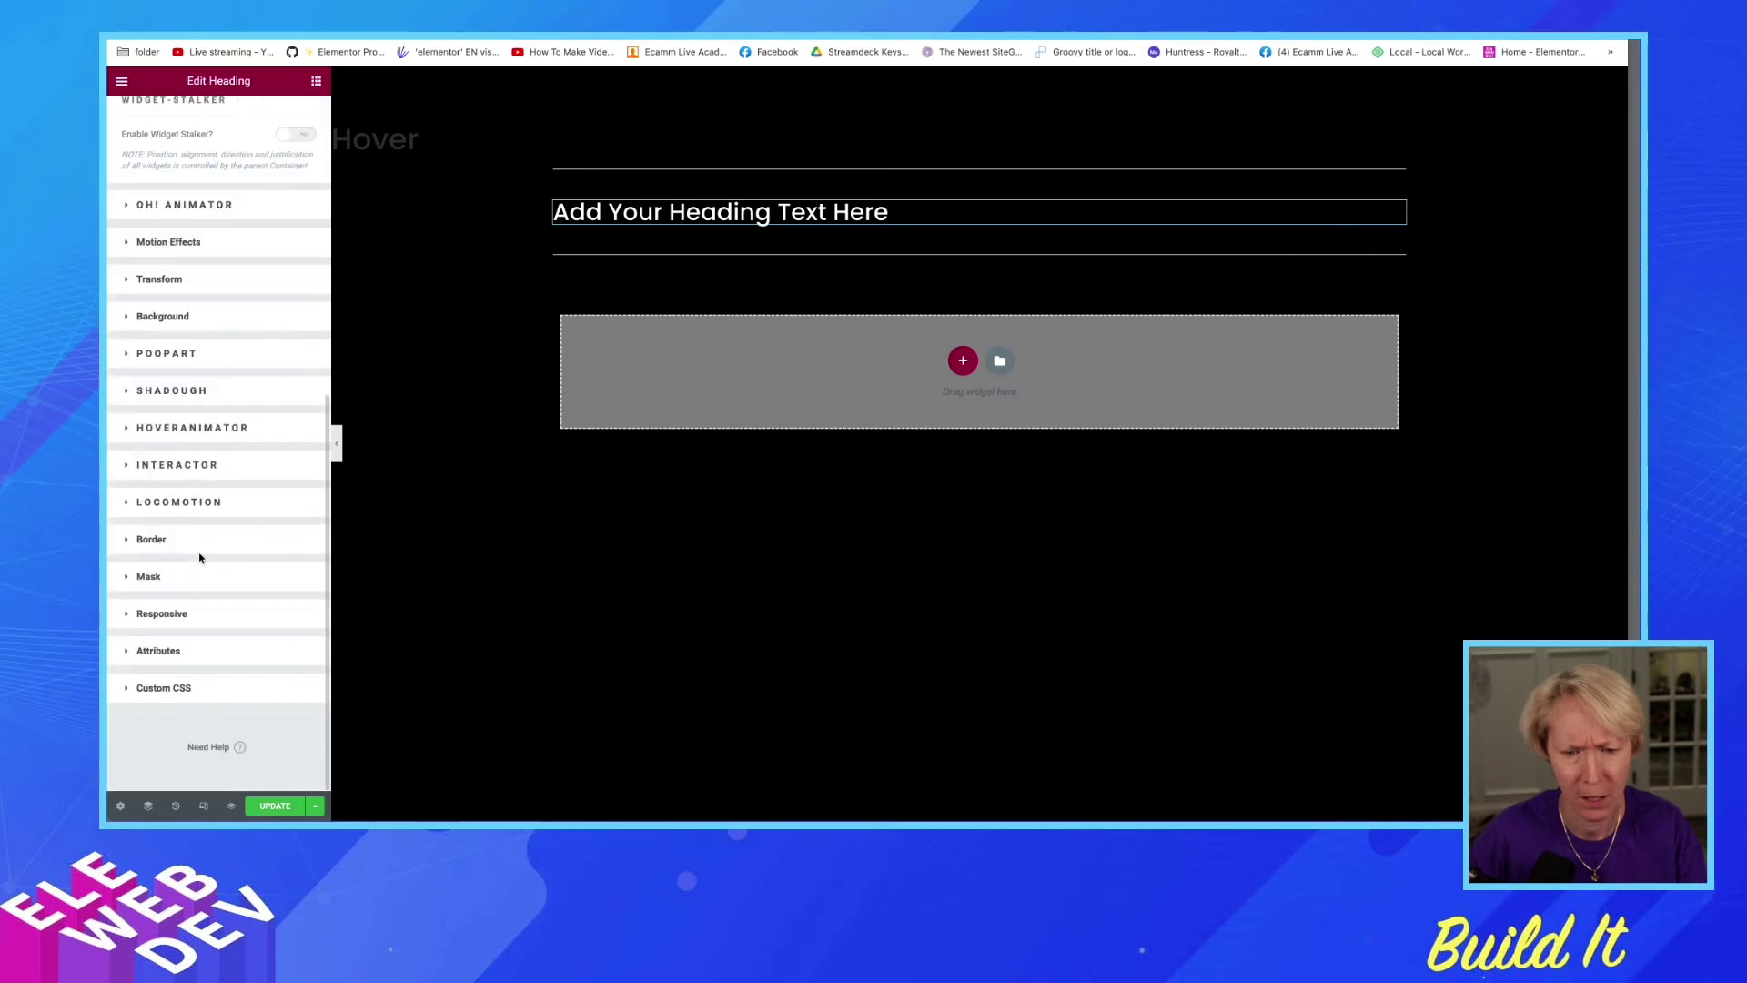
pyautogui.click(185, 242)
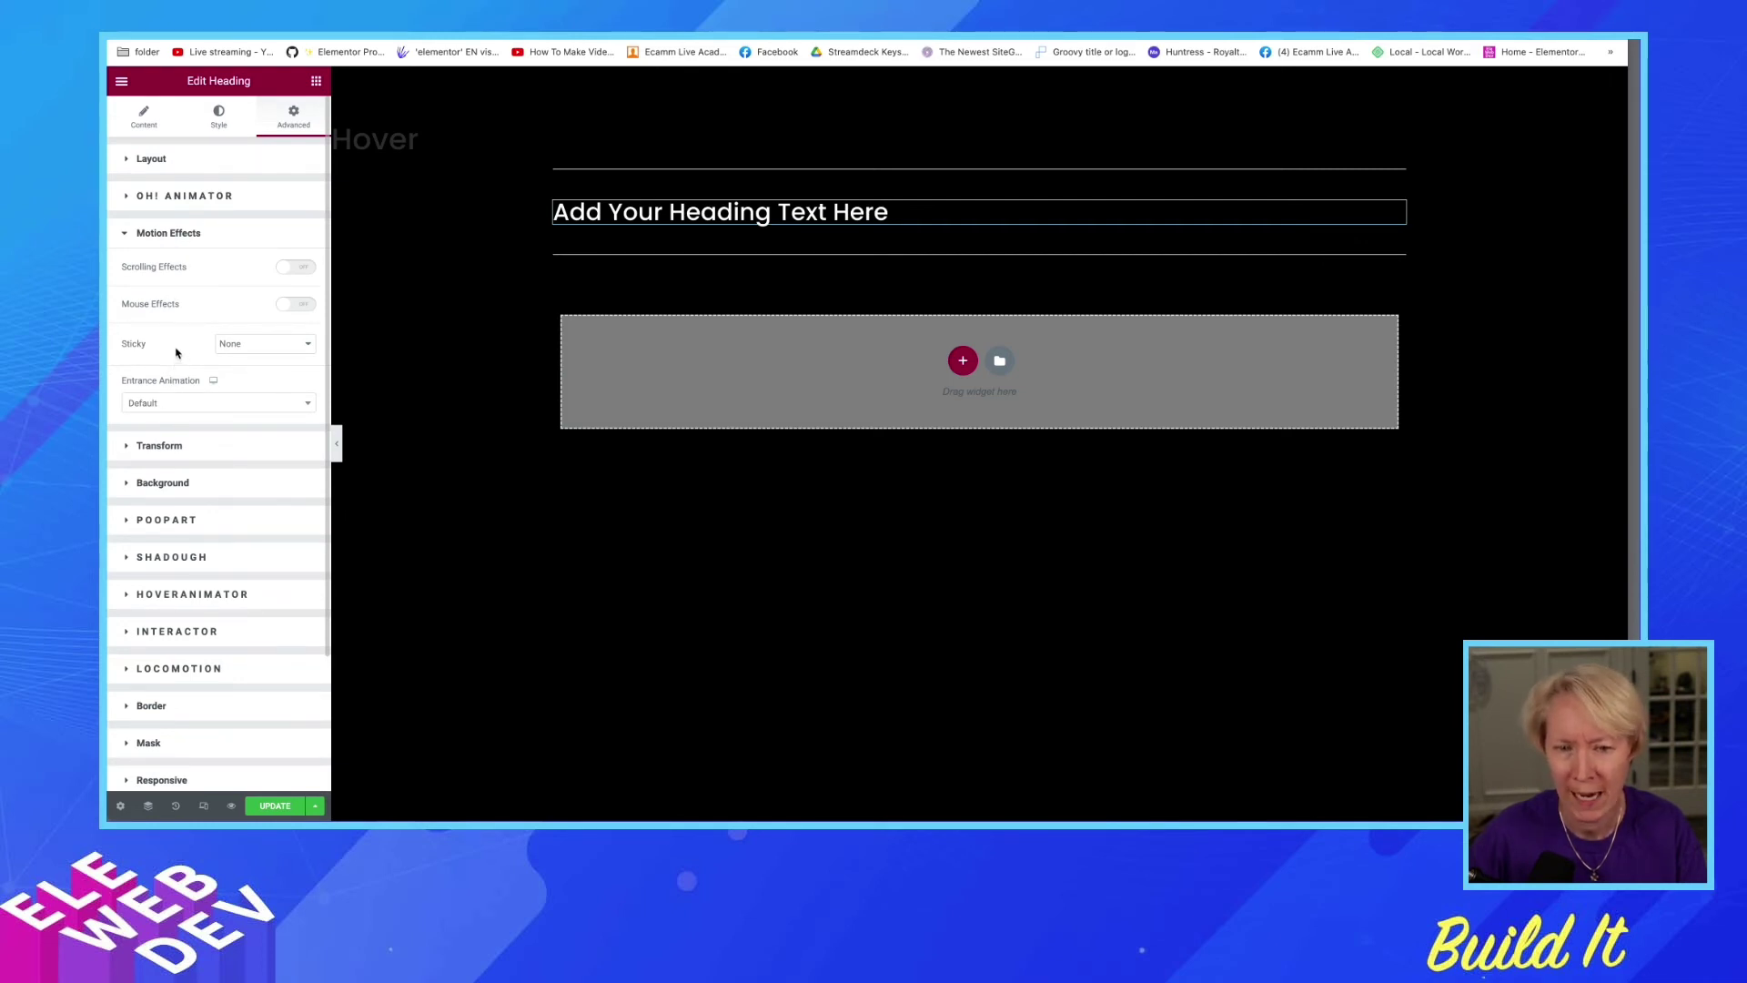
pyautogui.click(159, 446)
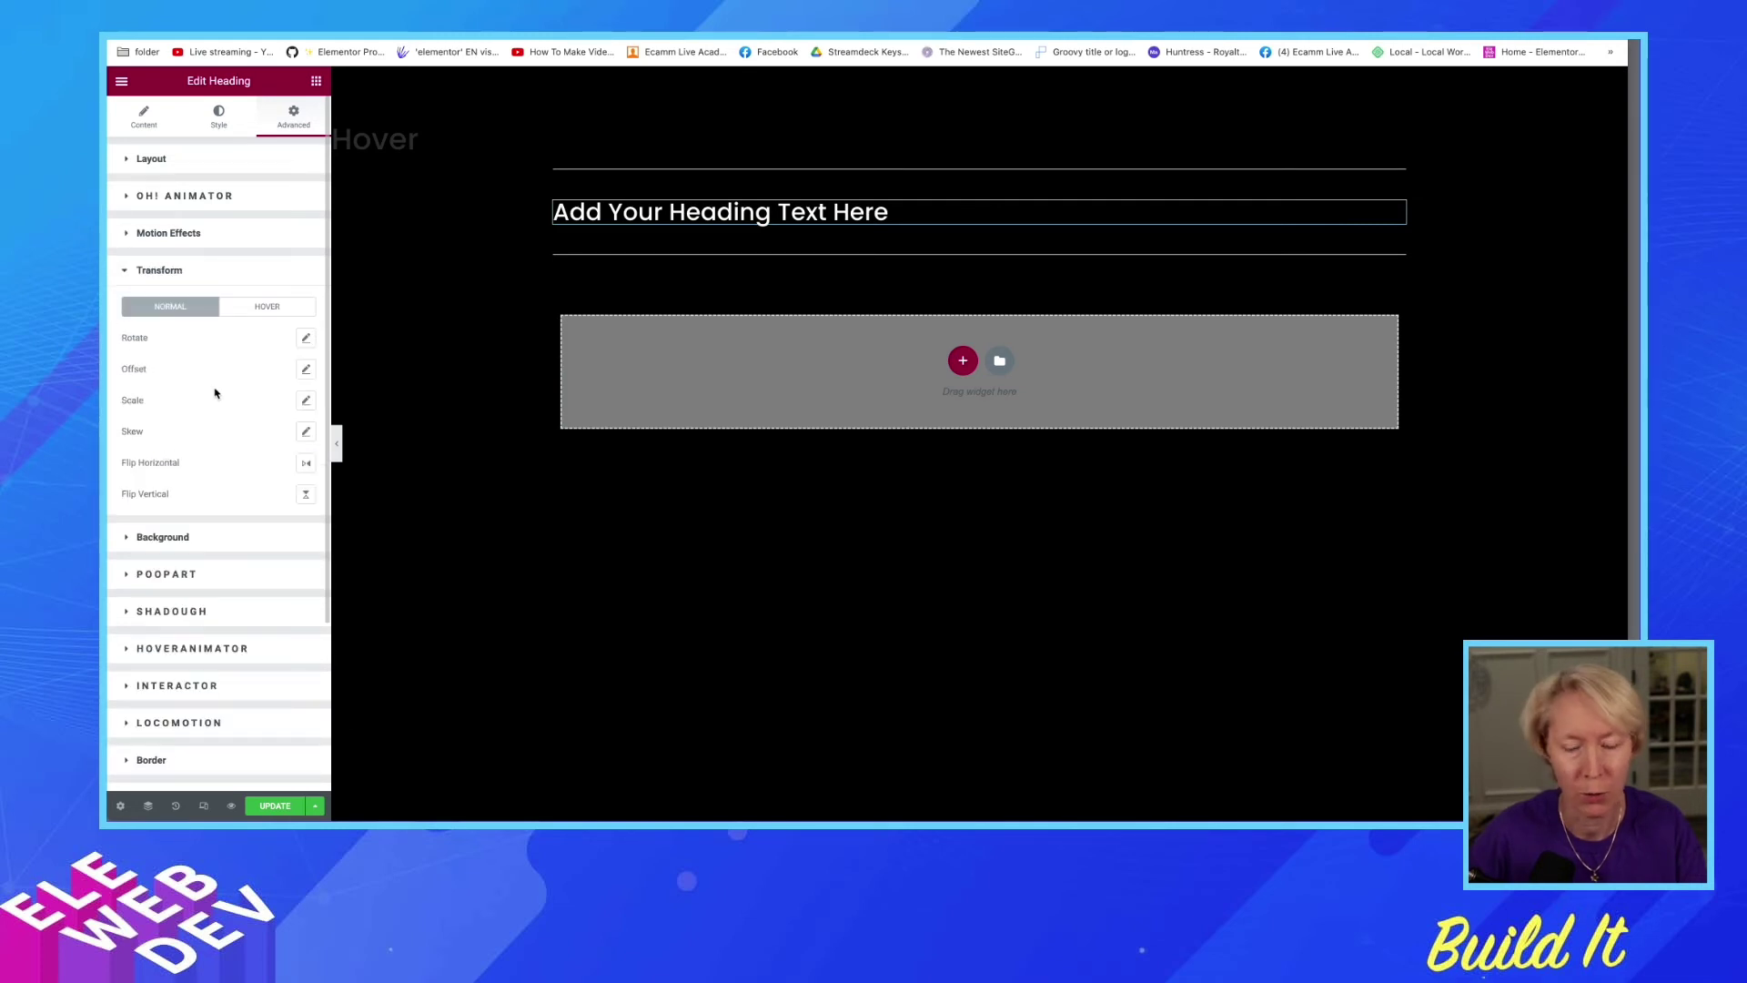
pyautogui.click(256, 308)
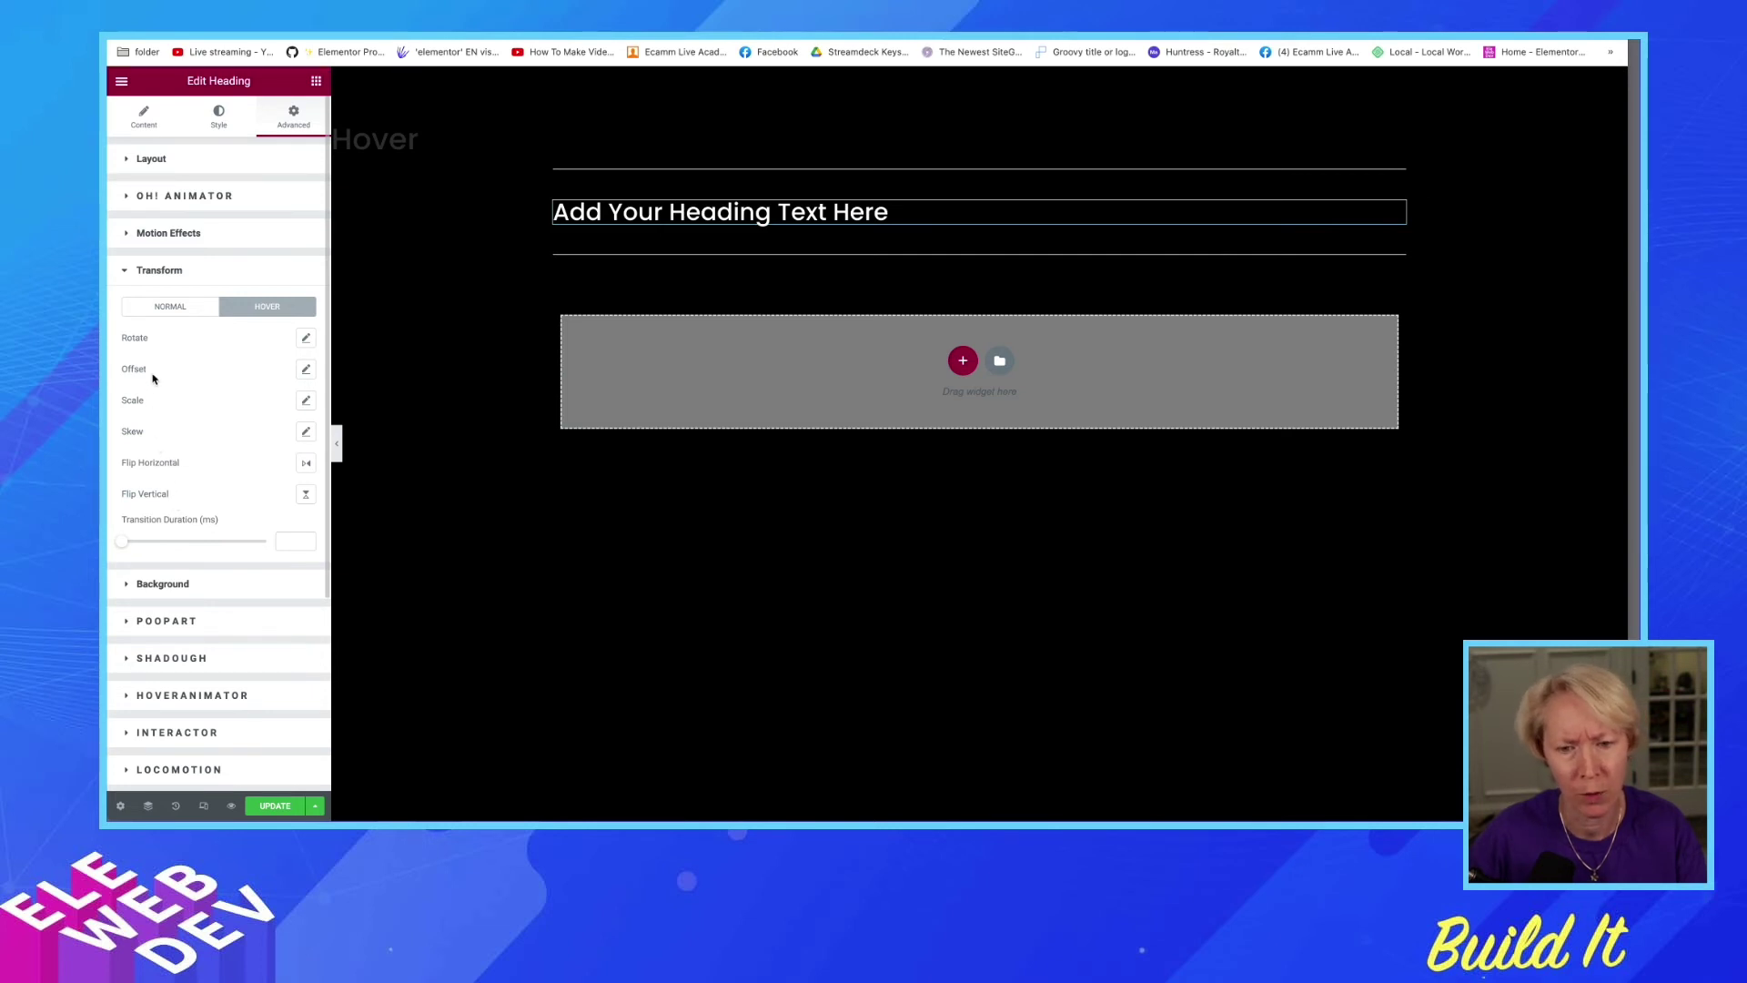
# Set the heading's hover Transform Offset X to 50 so it slides right.
pyautogui.click(306, 369)
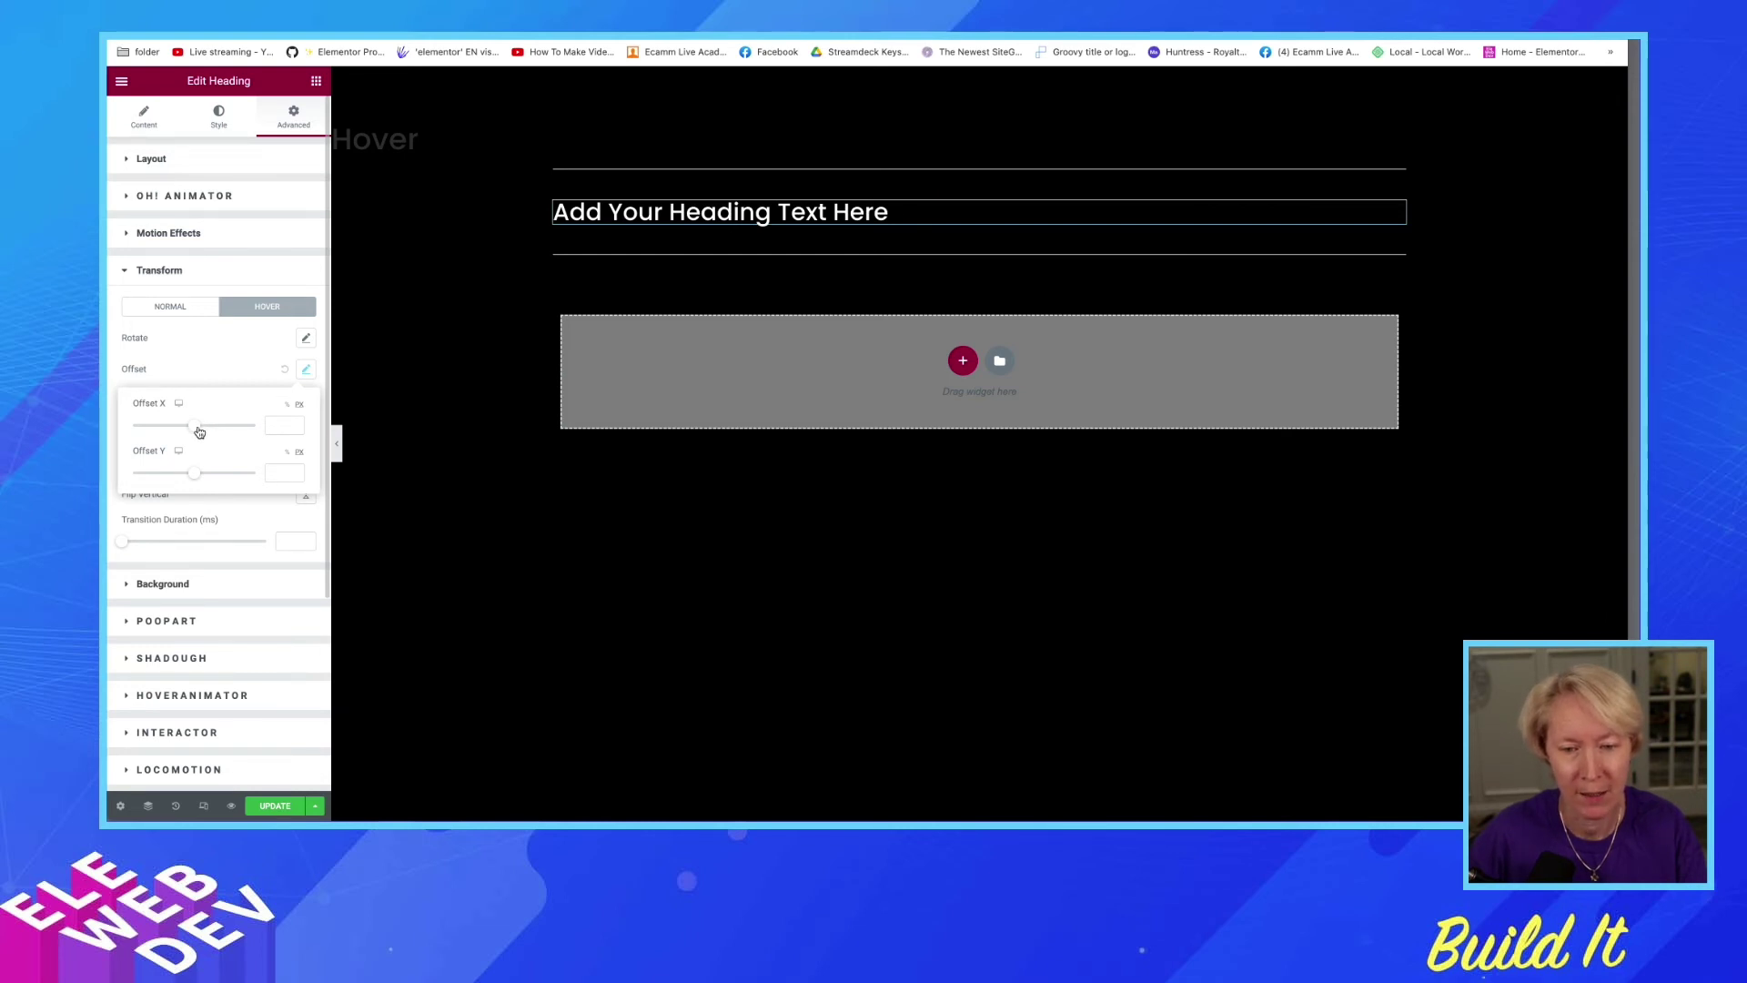
pyautogui.moveTo(200, 431); pyautogui.dragTo(208, 428)
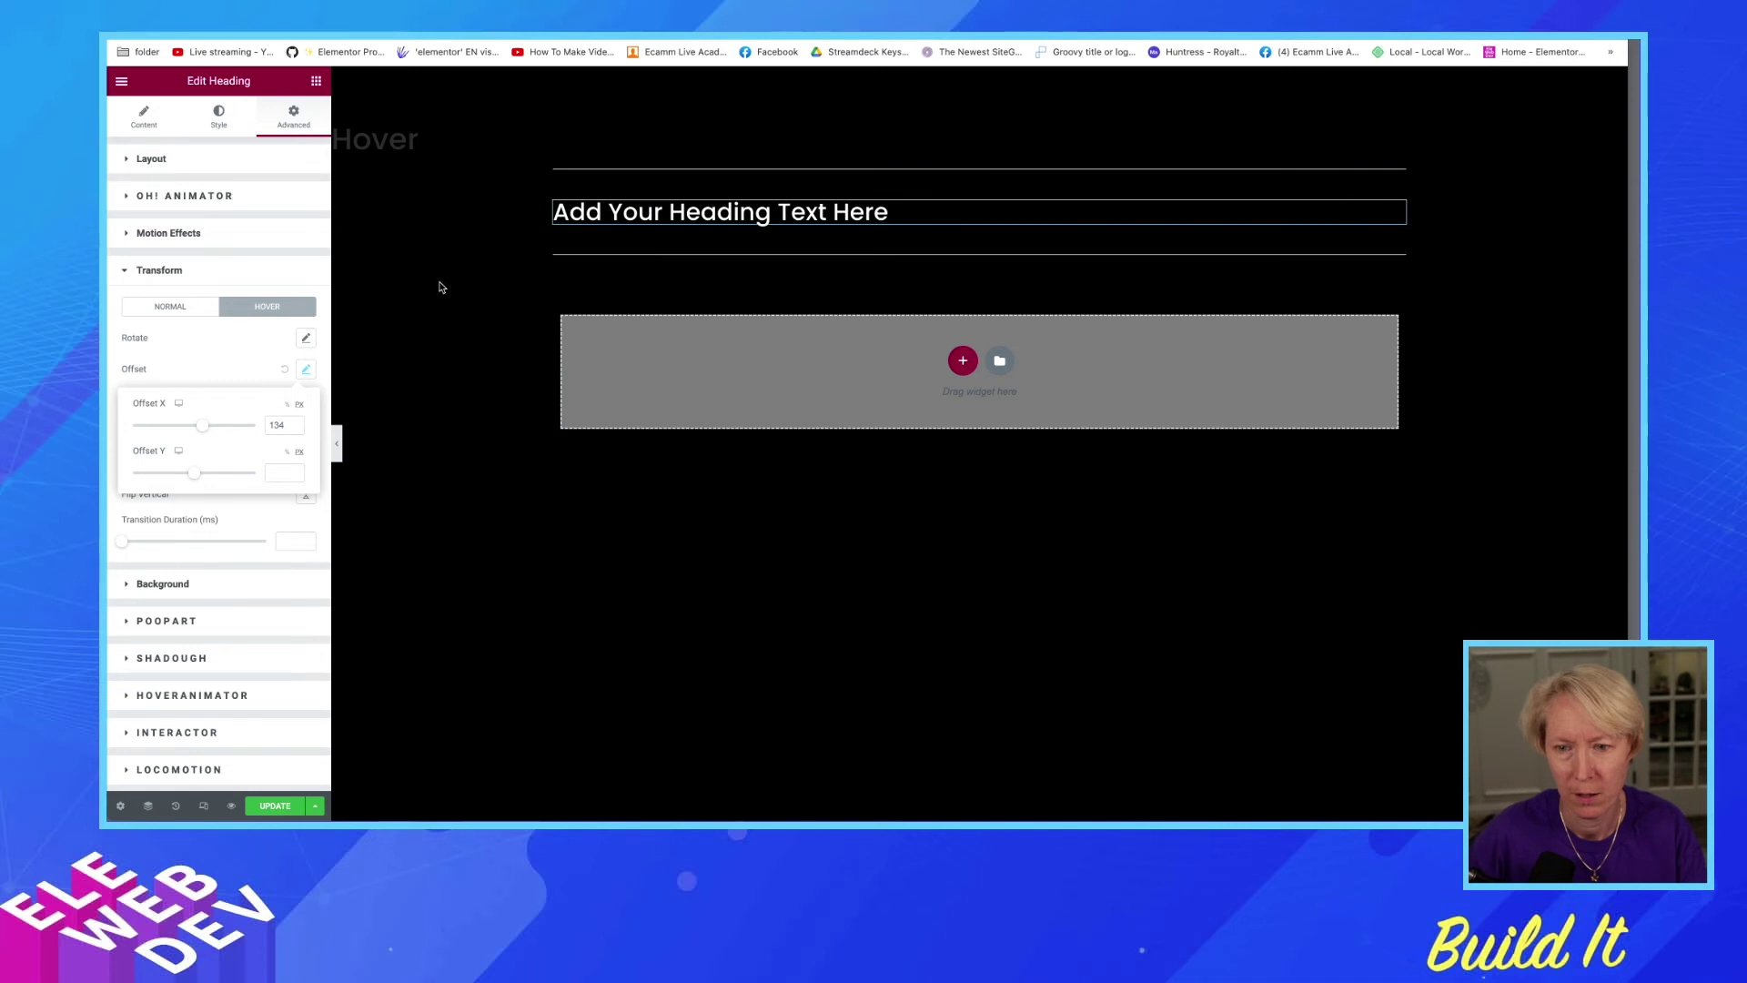
pyautogui.moveTo(206, 430); pyautogui.dragTo(201, 430)
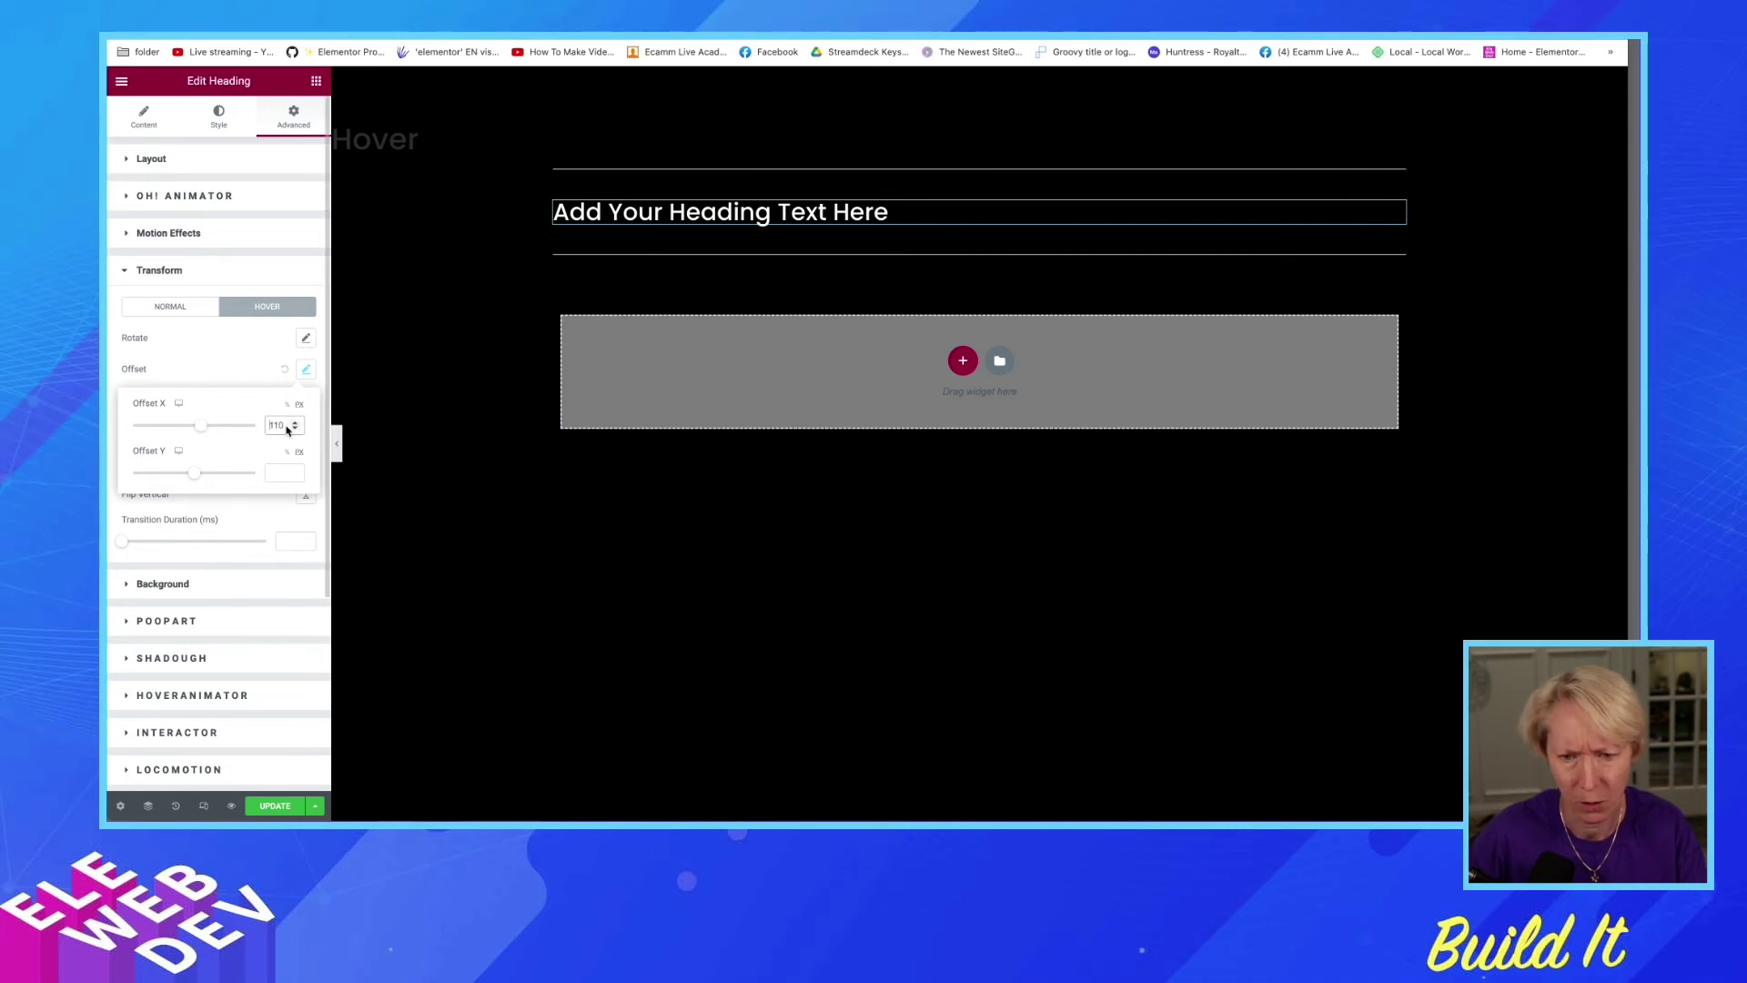
pyautogui.doubleClick(282, 425)
pyautogui.write('50')
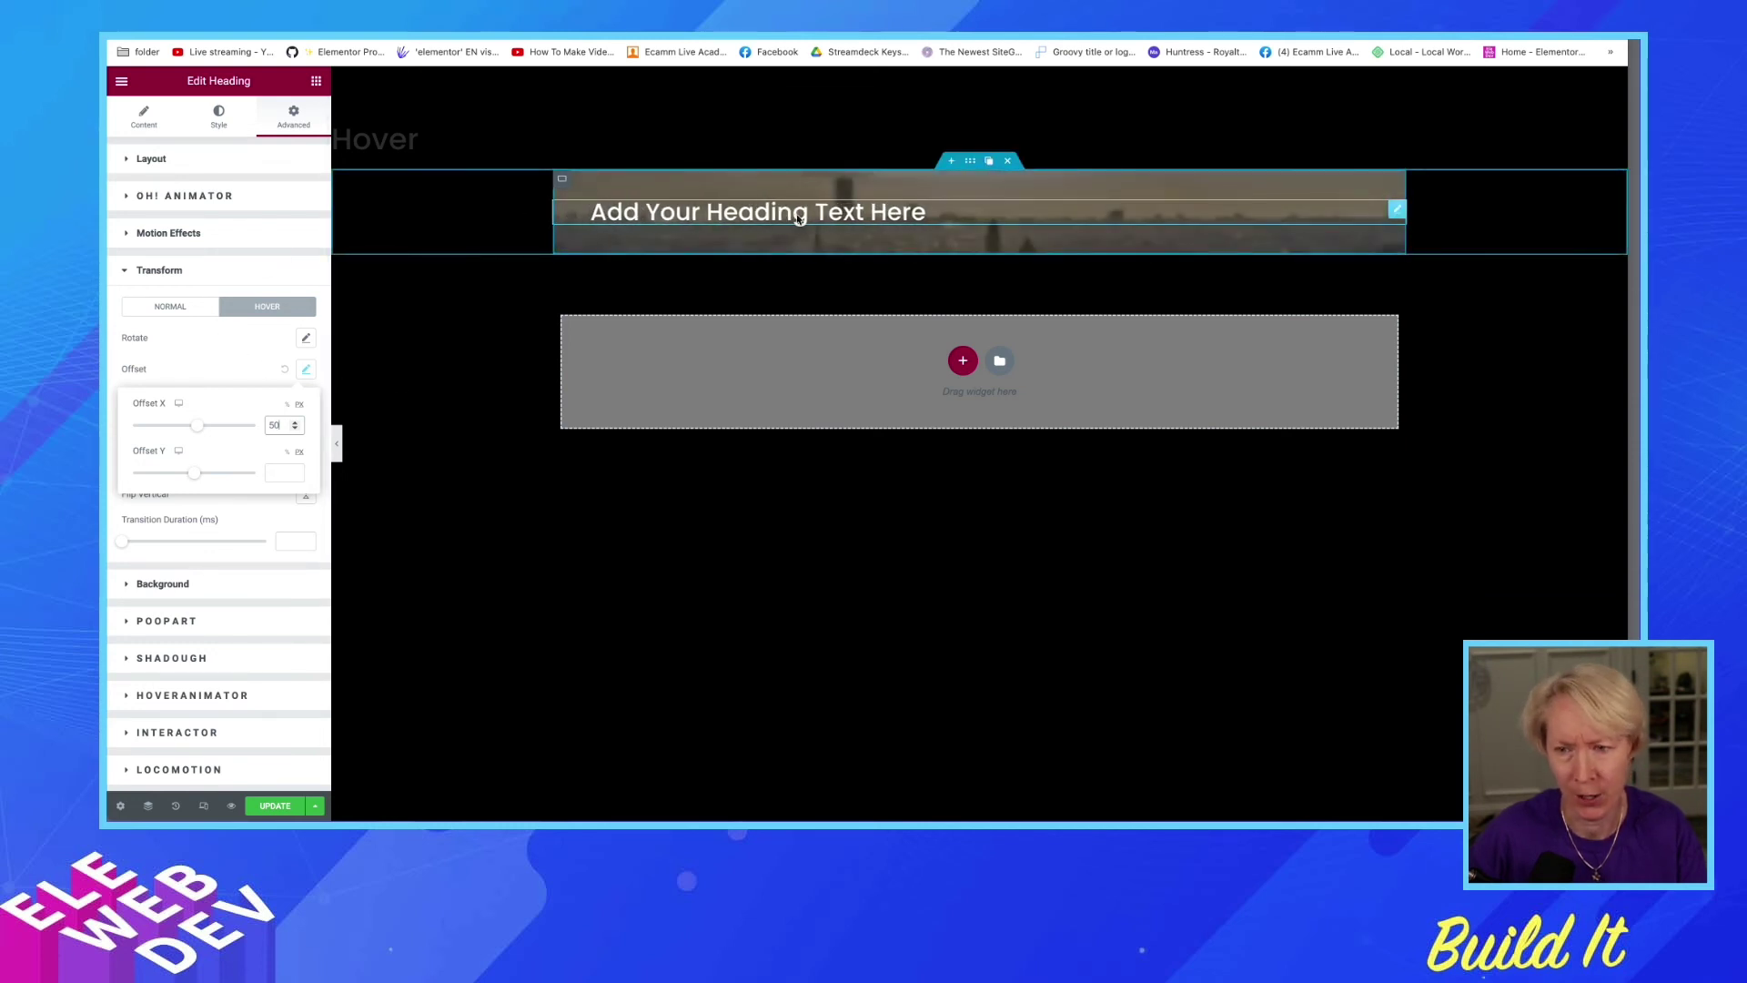
# Unlink the heading's padding and set Top and Bottom to 40 px.
pyautogui.rightClick(1403, 208)
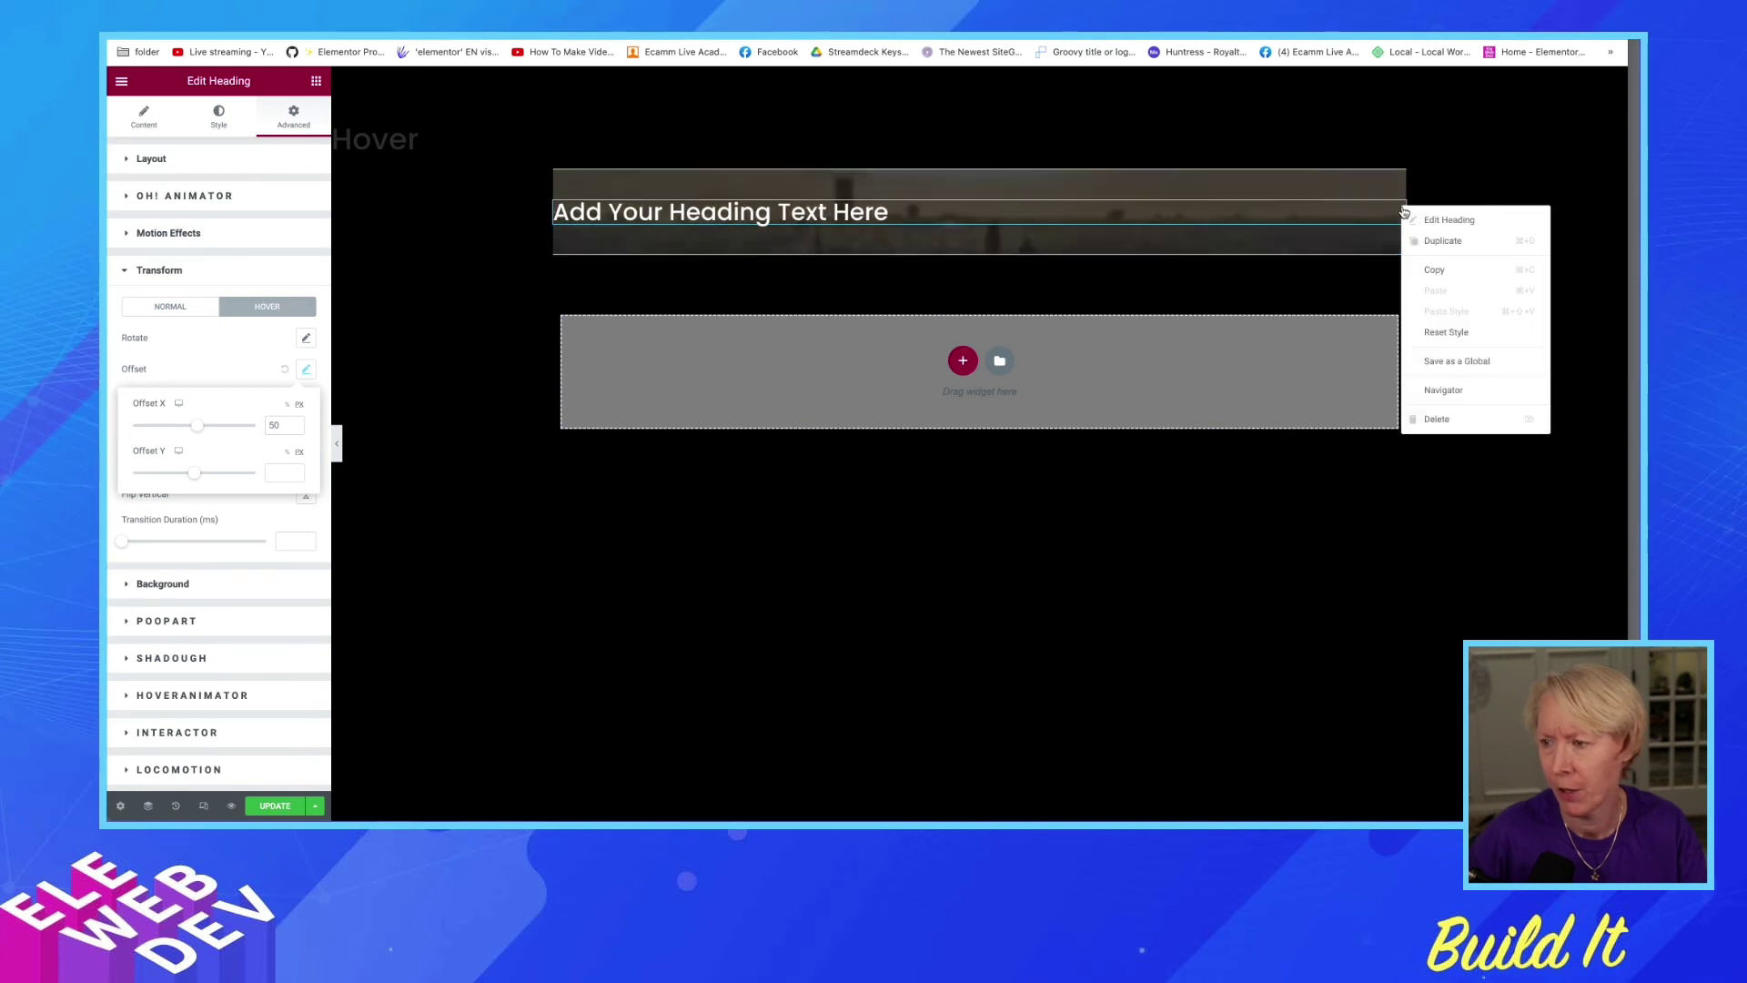
pyautogui.click(1422, 219)
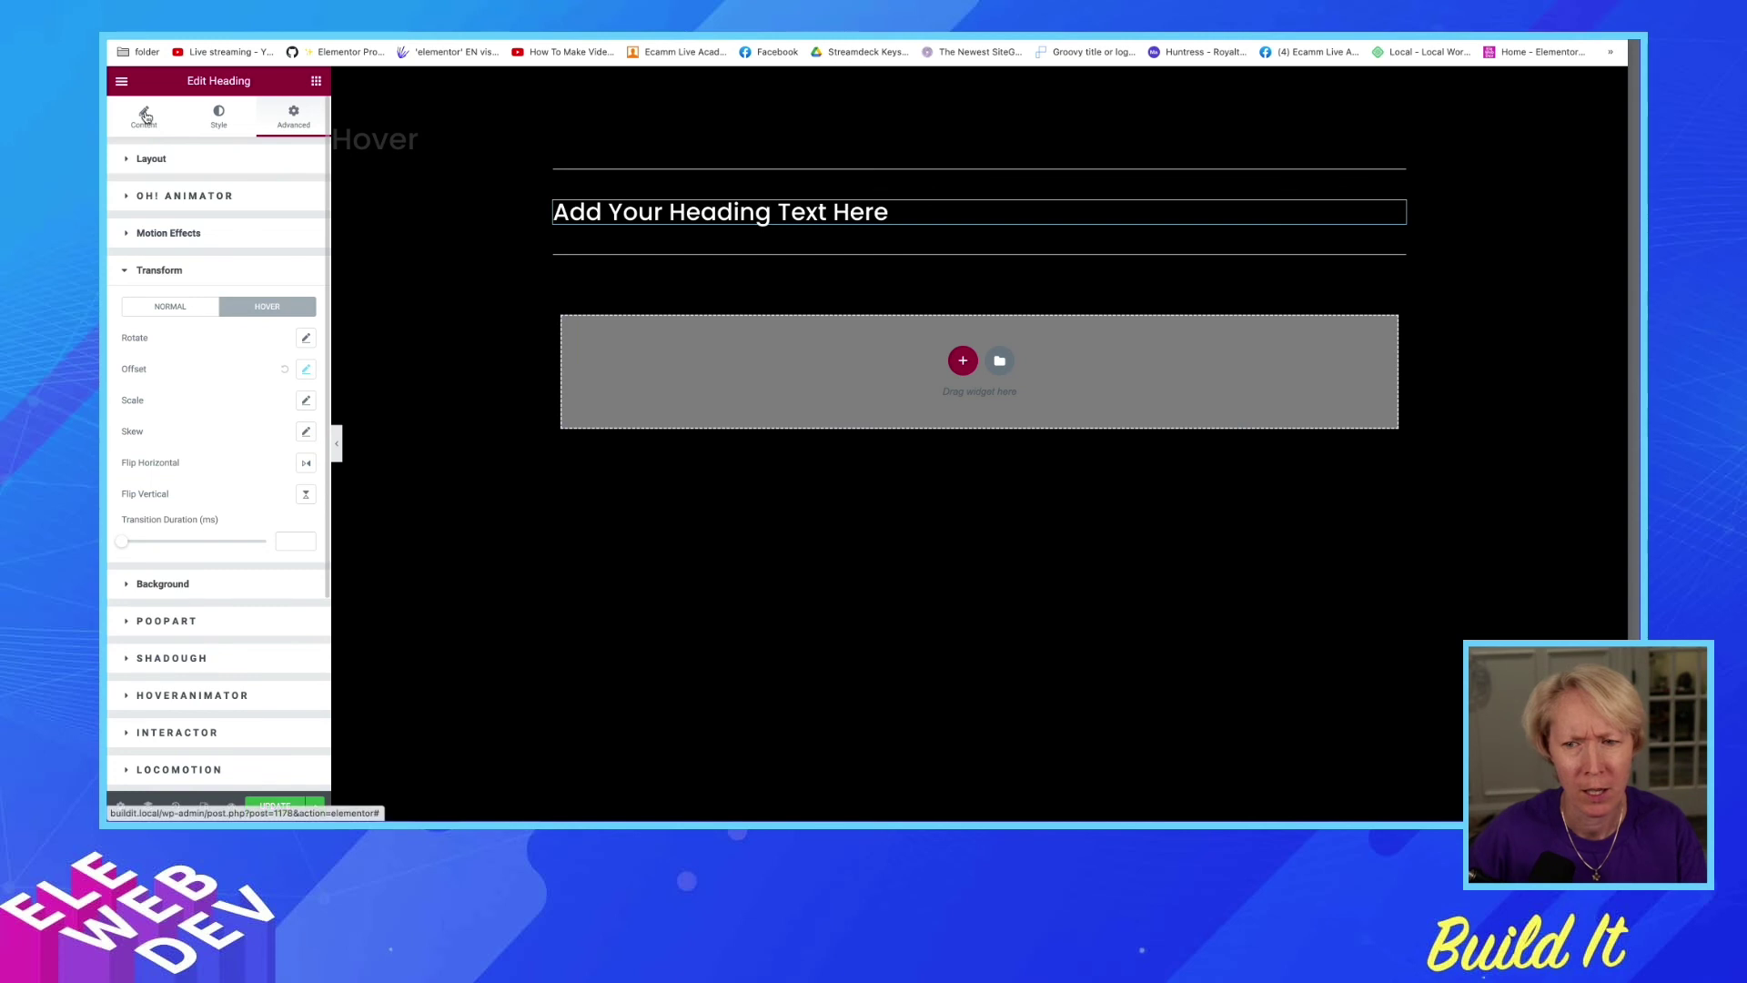
pyautogui.click(188, 165)
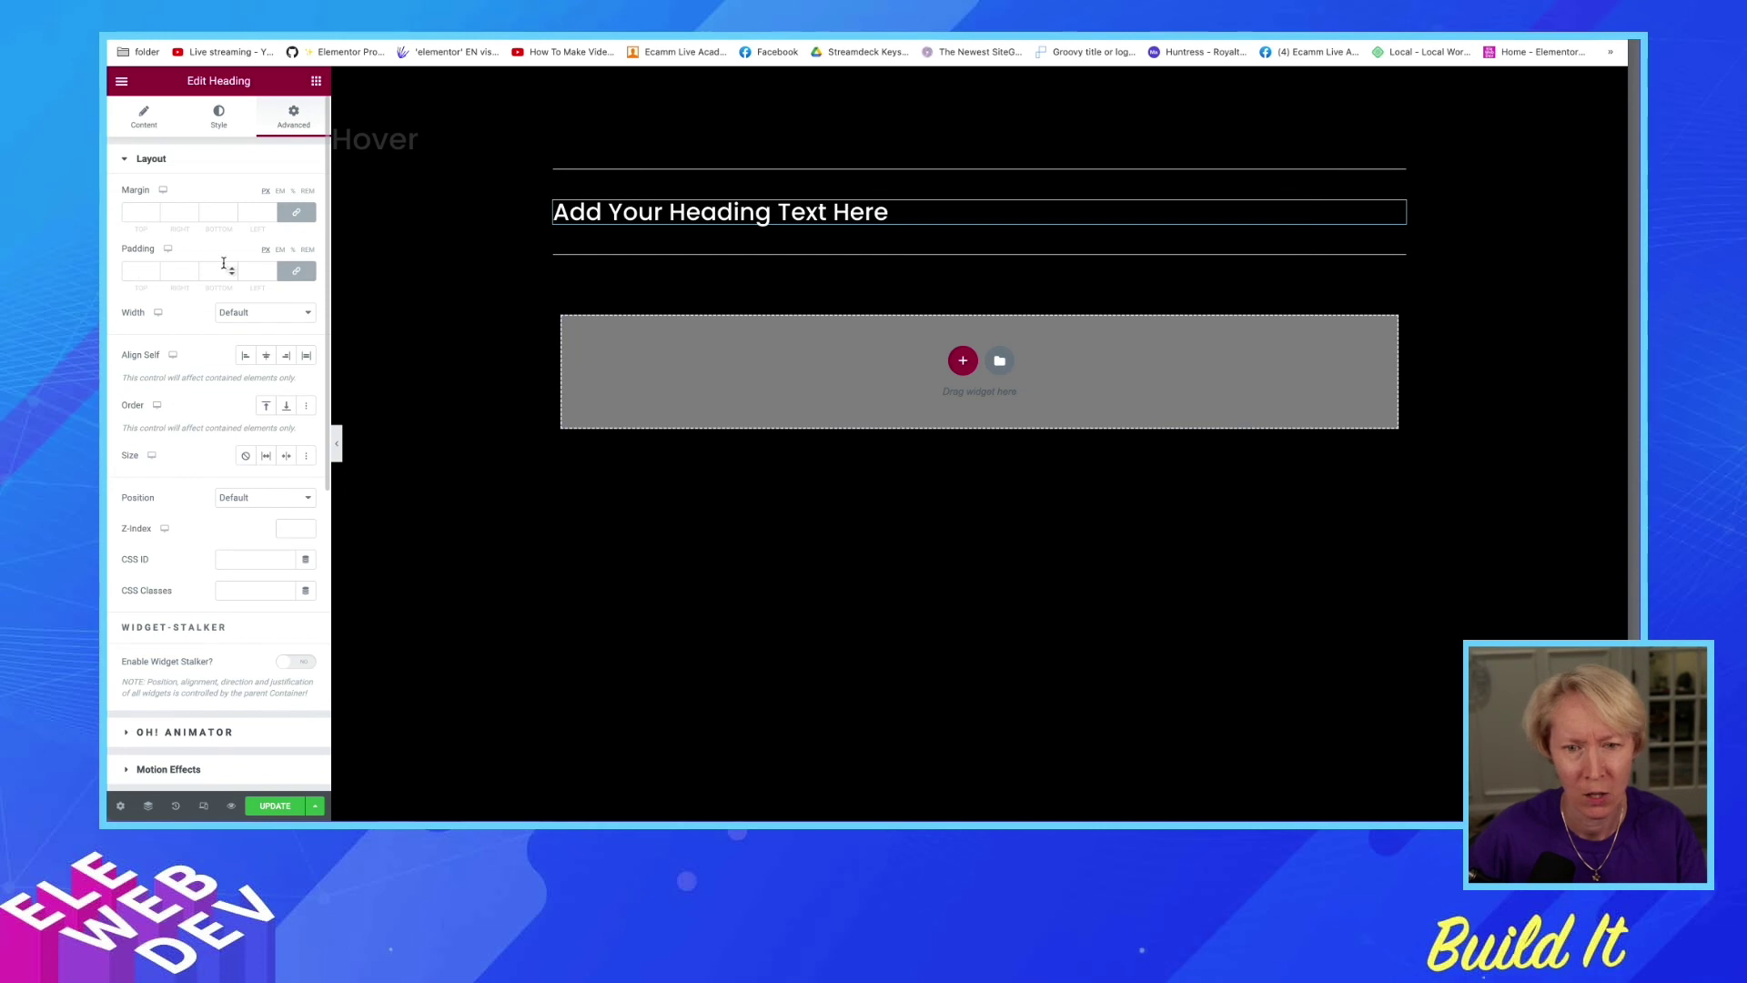
pyautogui.click(295, 270)
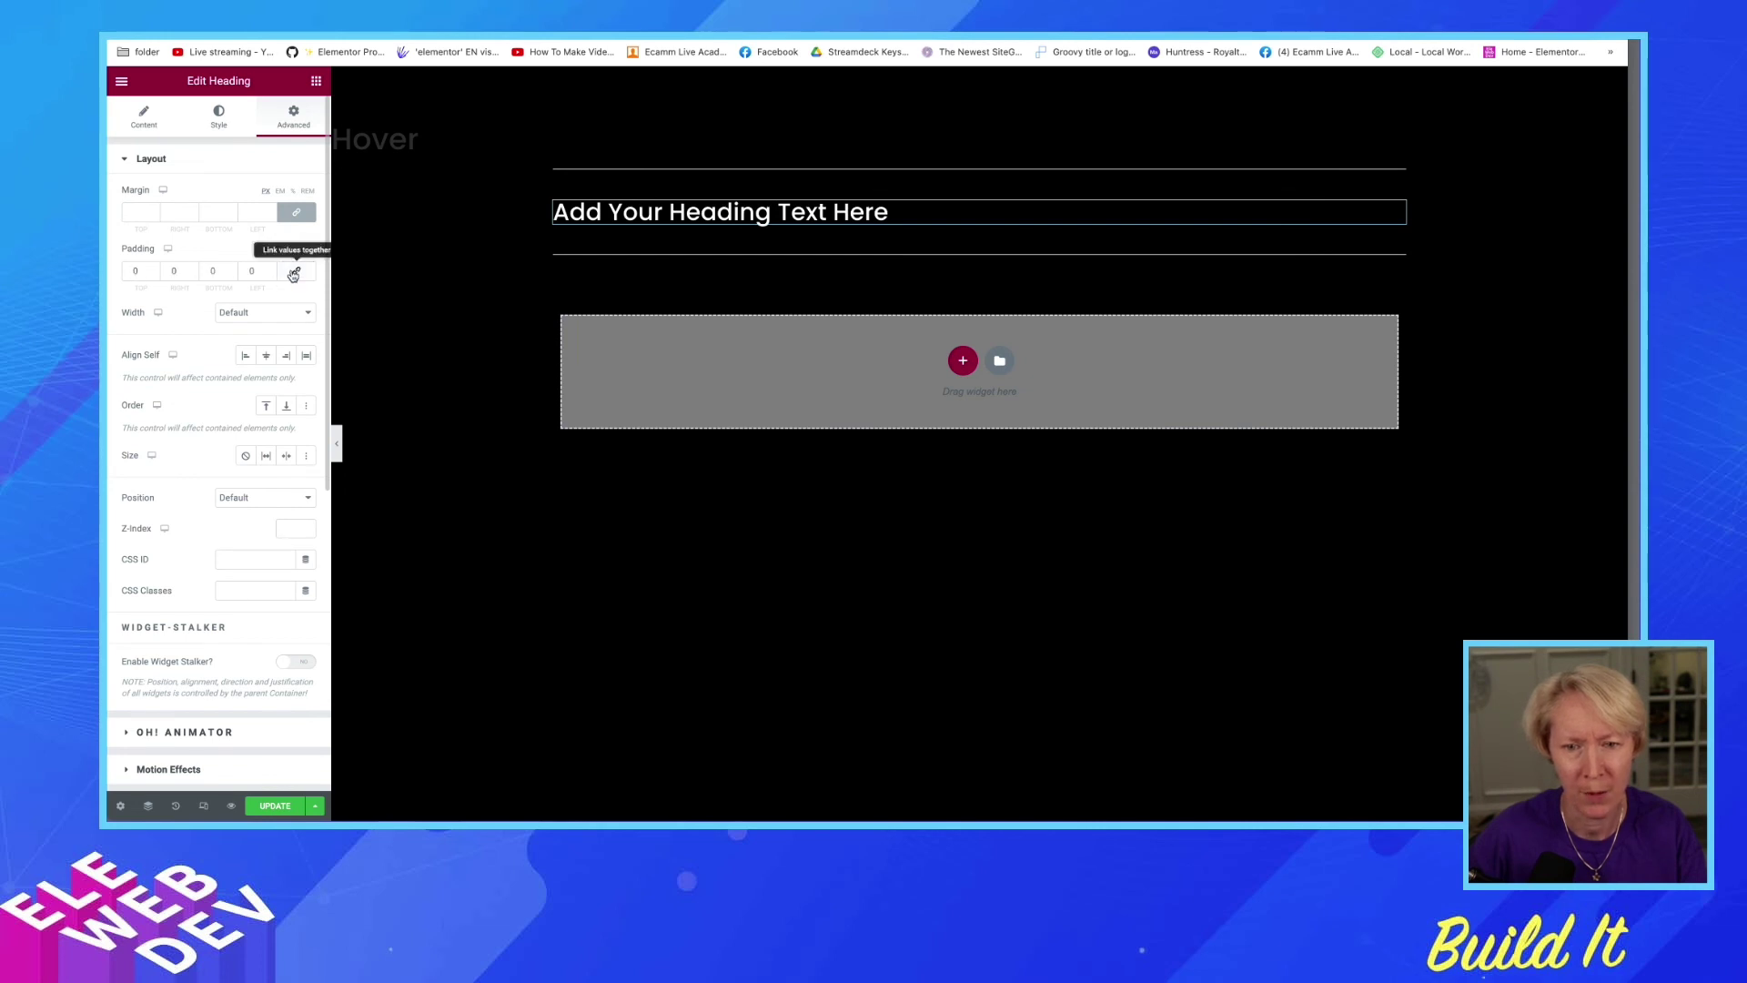
pyautogui.click(133, 271)
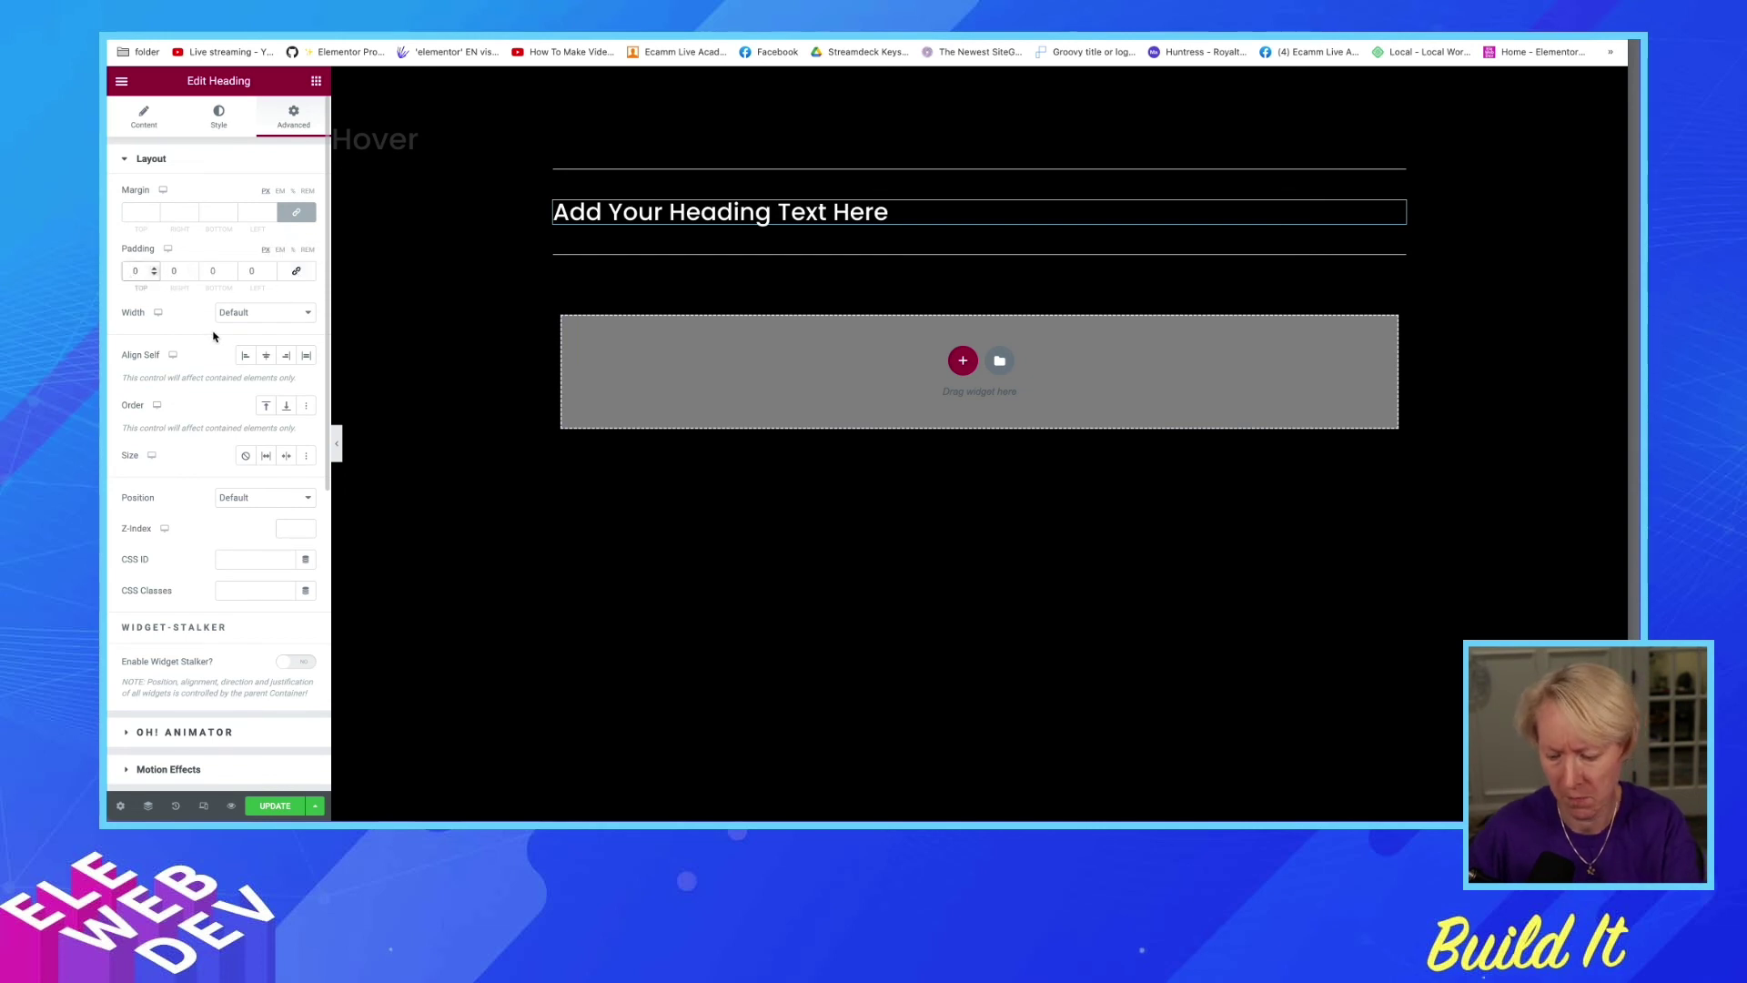
pyautogui.write('40')
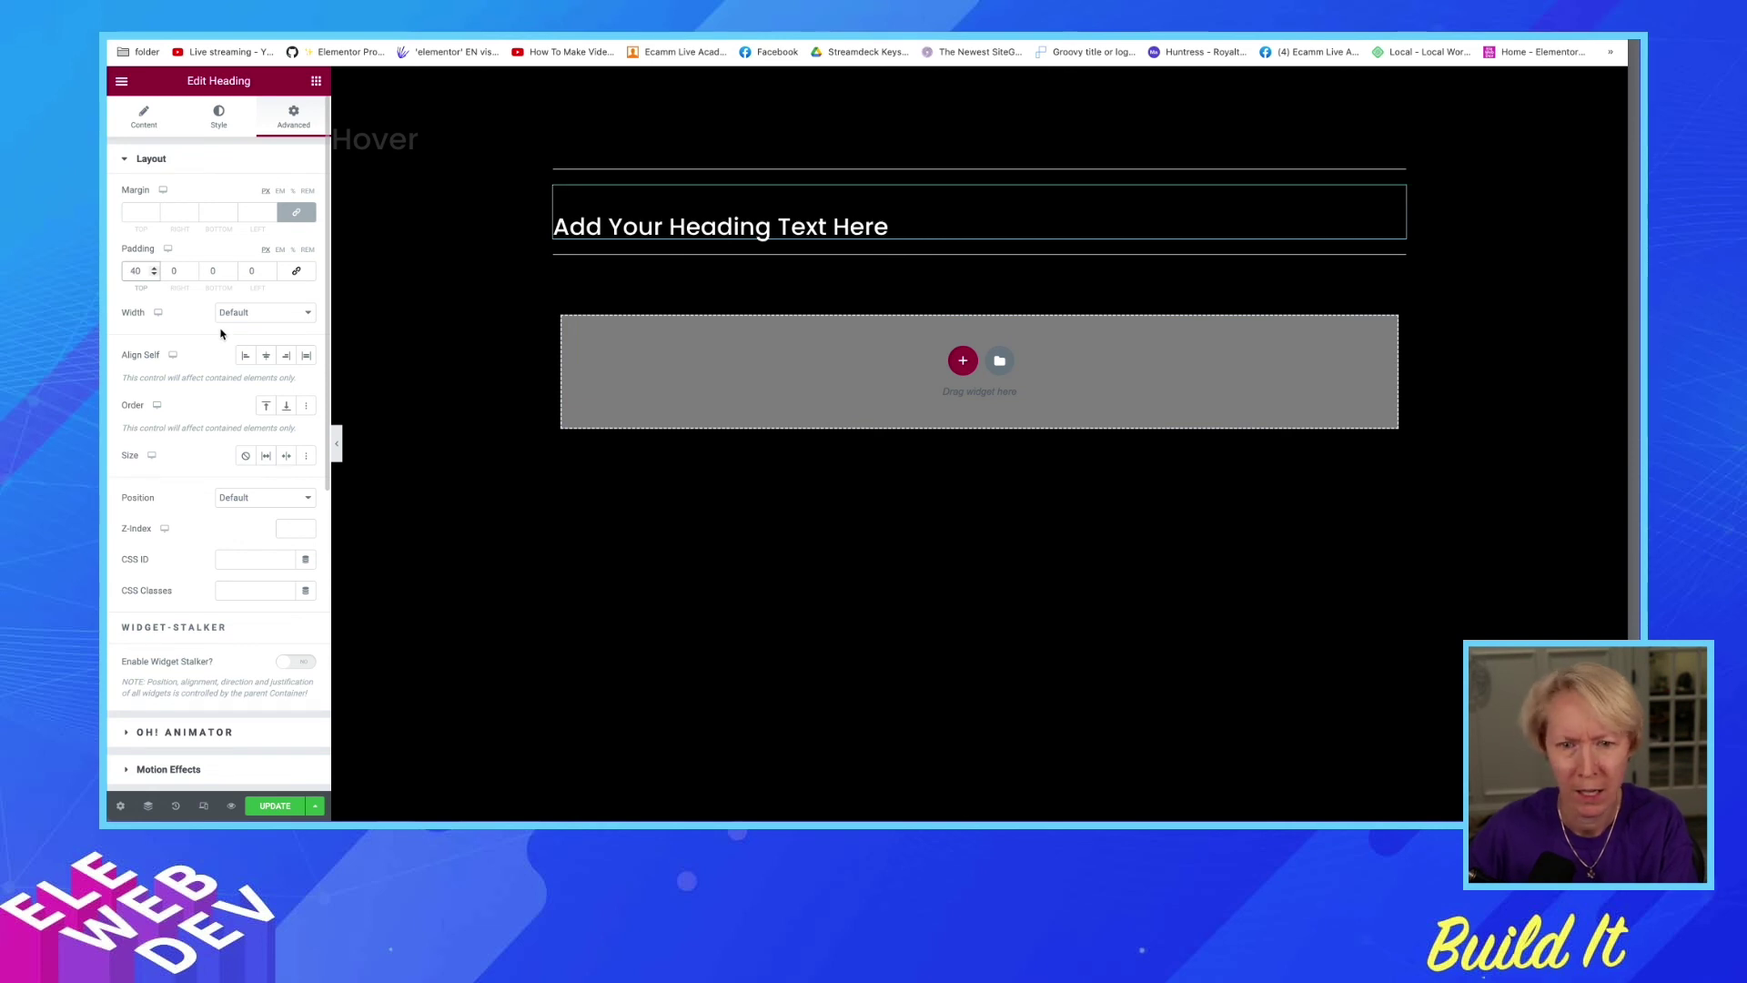
pyautogui.click(208, 271)
pyautogui.write('40')
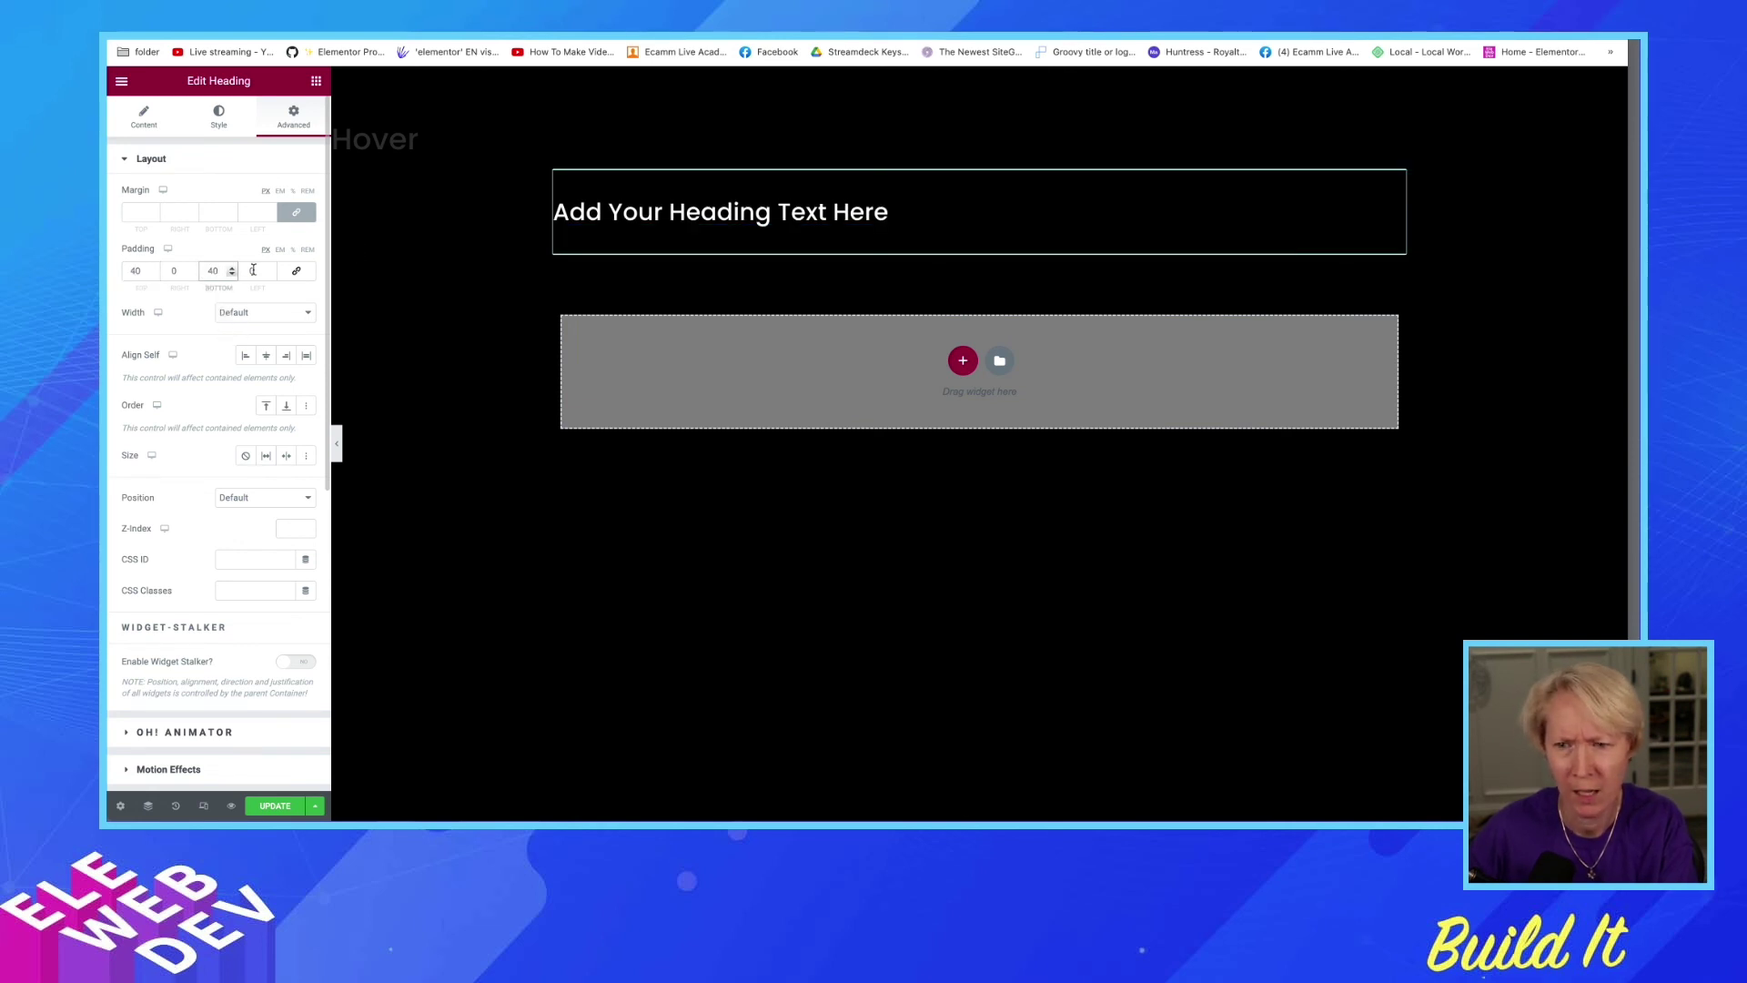